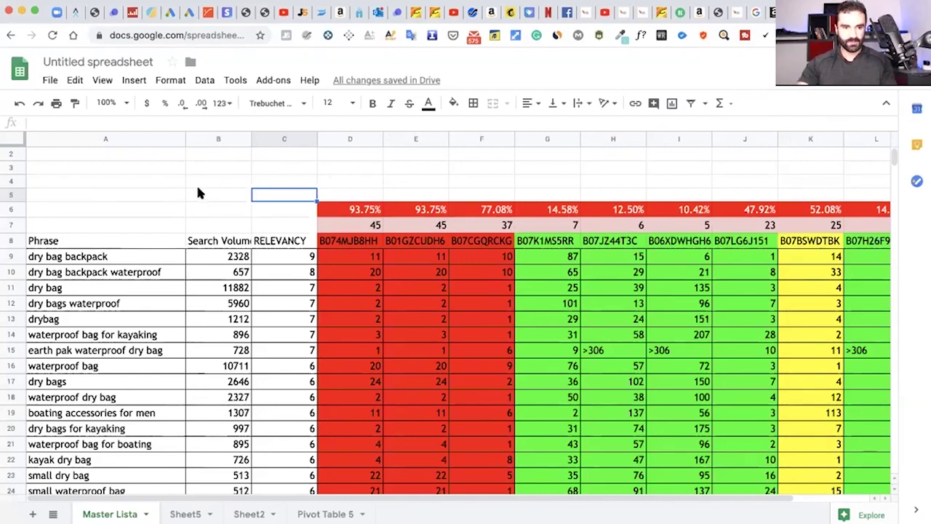
Step: Copy the keyword phrases in A9:A32 of Master Lista, from "dry bag backpack" through "waterproof travel bag"
scroll(197, 190, "down", 2)
left_click(145, 231)
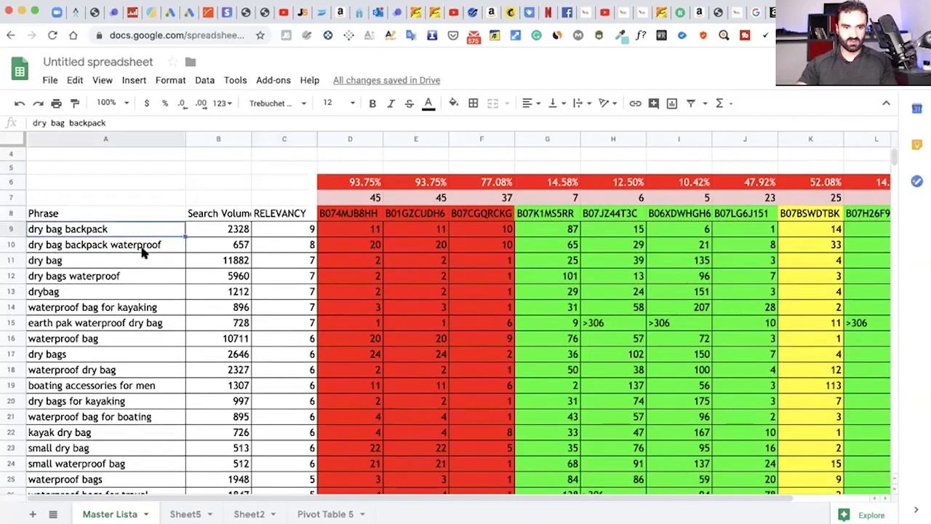
scroll(141, 262, "down", 2)
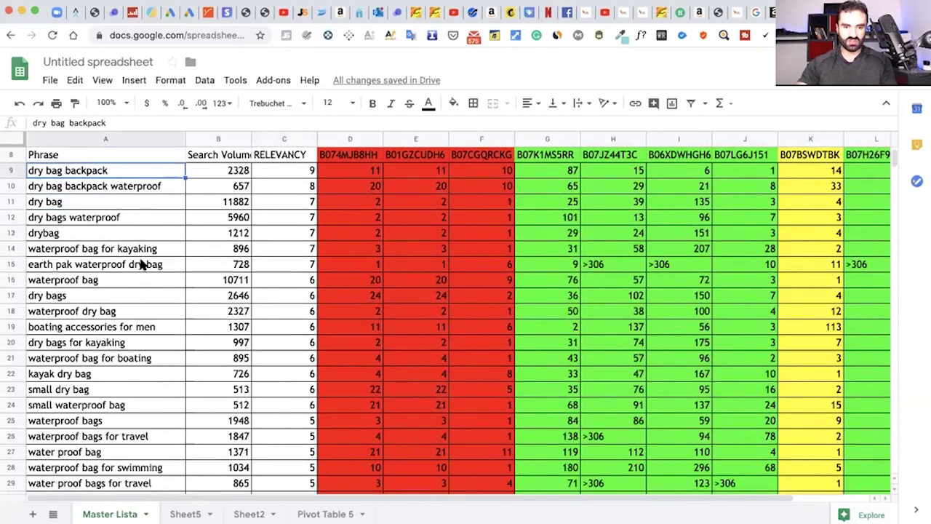
scroll(145, 264, "down", 1)
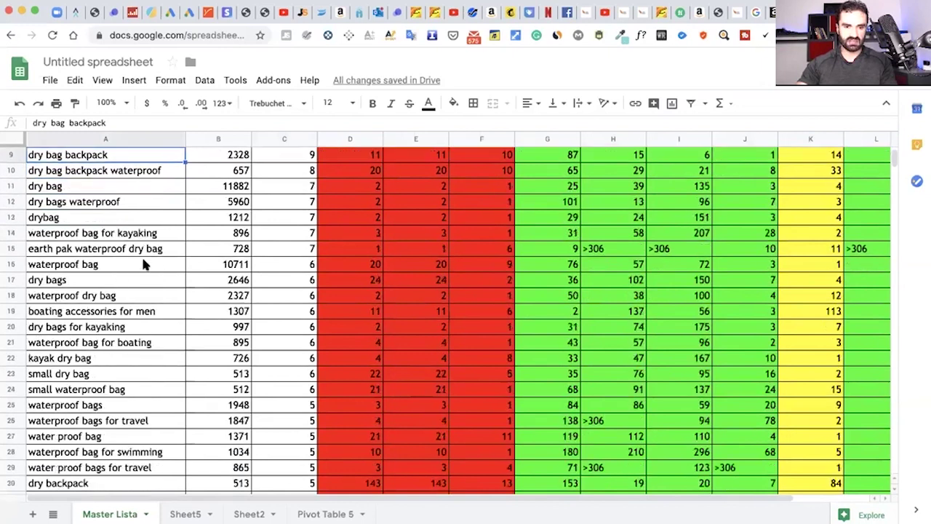
scroll(143, 265, "down", 5)
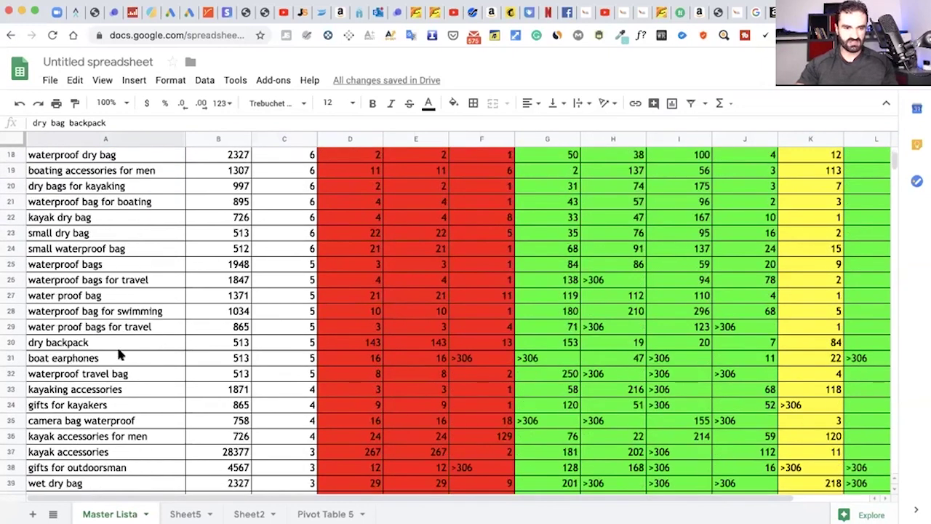
scroll(118, 350, "down", 1)
left_click(100, 364)
scroll(100, 365, "up", 3)
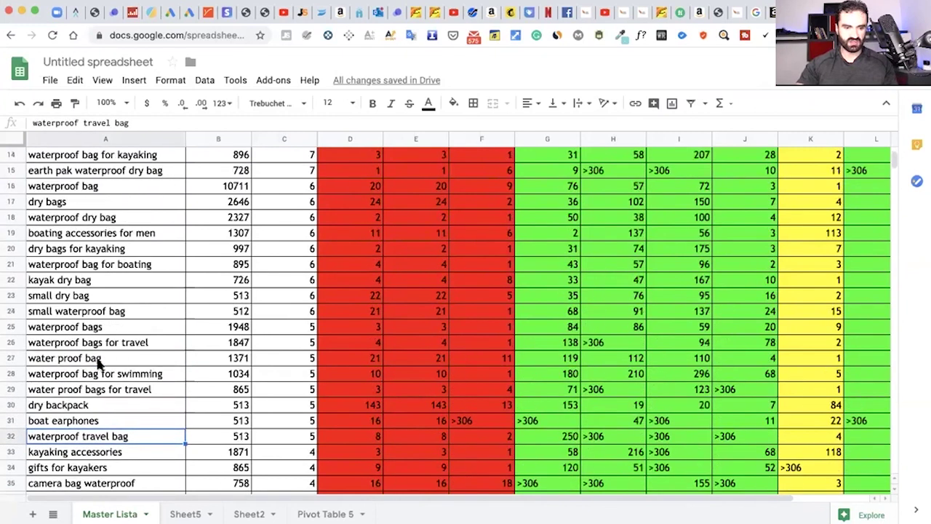
scroll(100, 364, "up", 8)
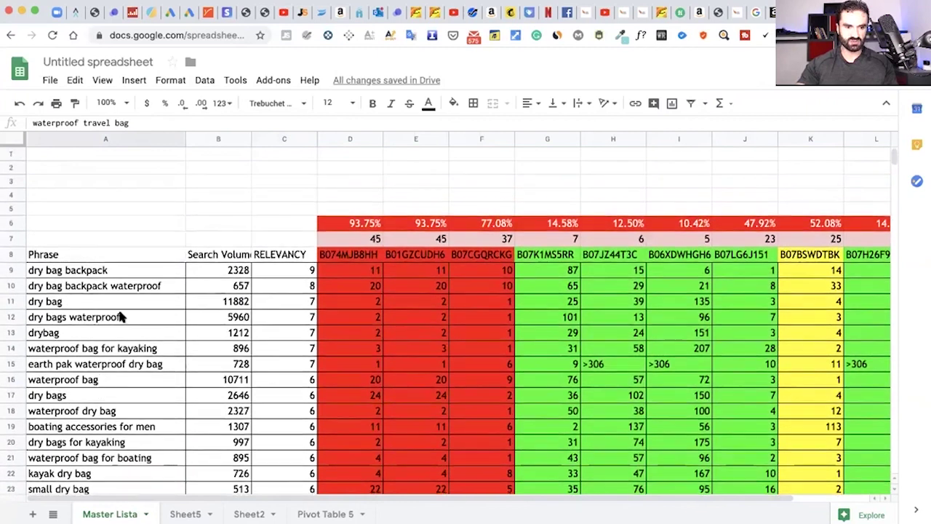
left_click(92, 276, "shift")
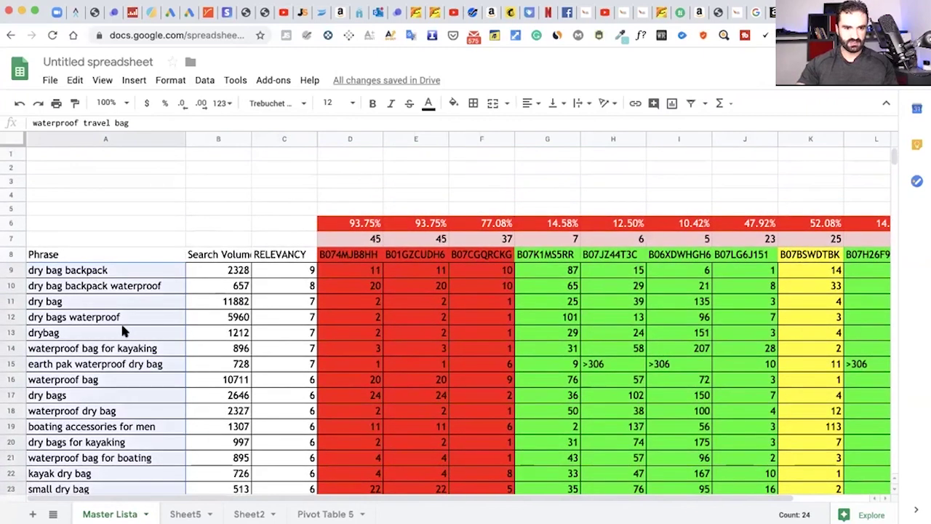
right_click(93, 316)
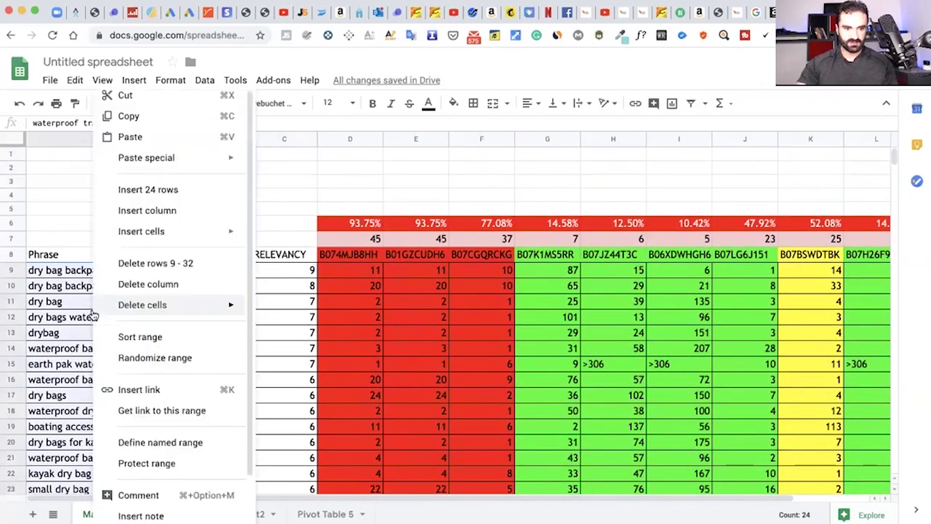
left_click(158, 117)
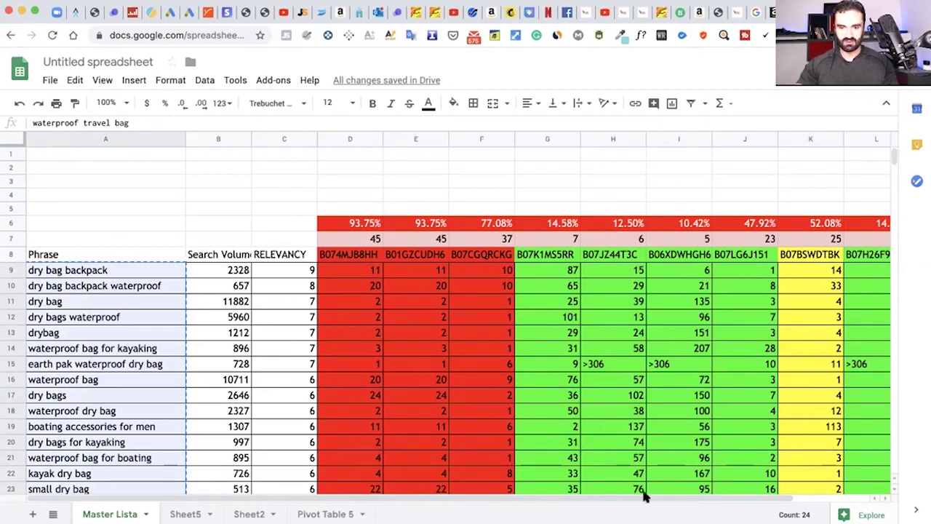
Step: Add a new blank sheet directly after Master Lista
left_click_drag(648, 499, 655, 499)
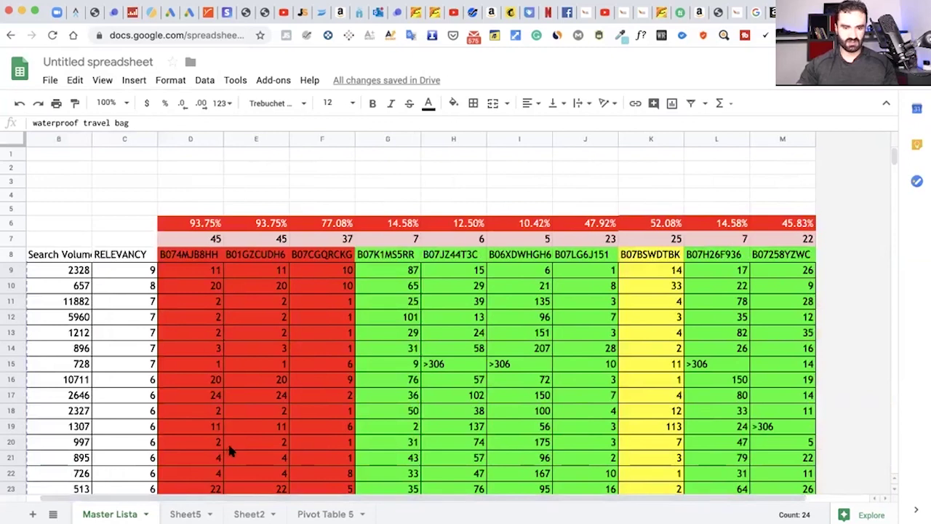
left_click(29, 514)
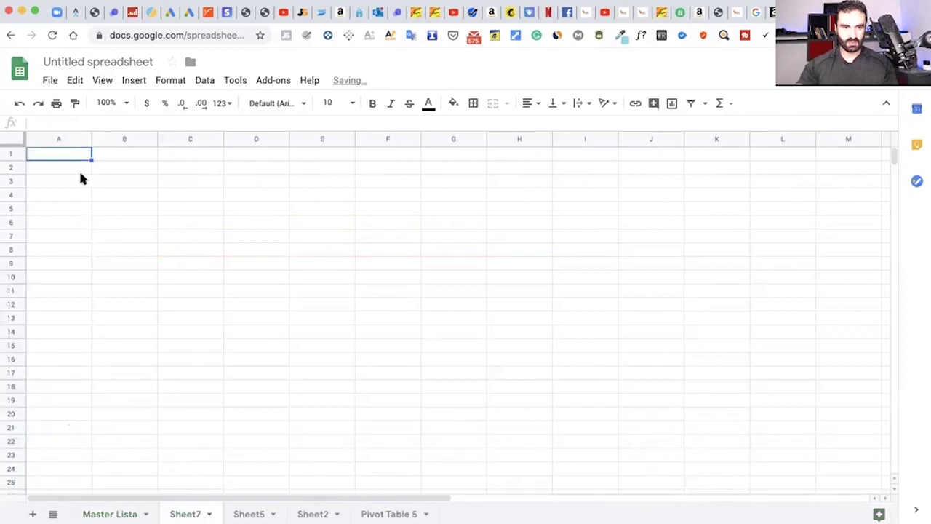
Step: Paste the copied phrases alone into the new sheet at A1 and undo the paste
key("super+v")
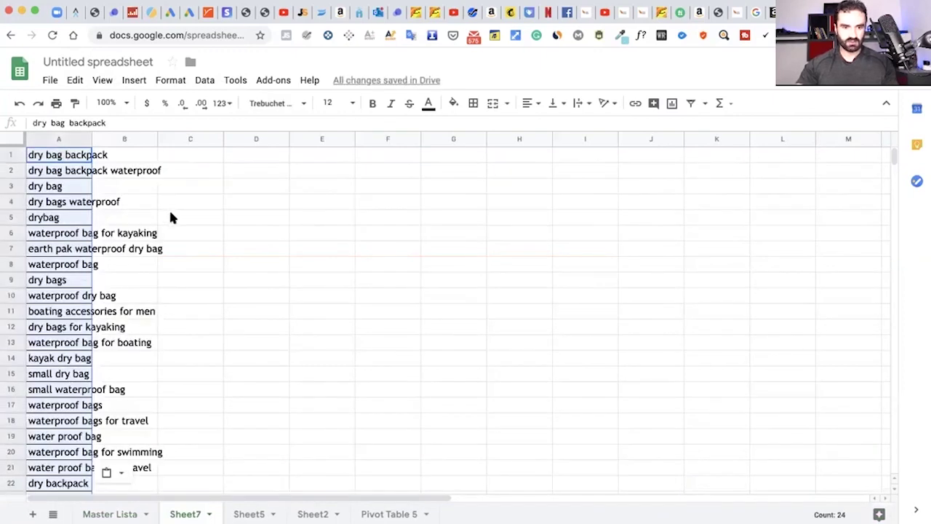
left_click(20, 104)
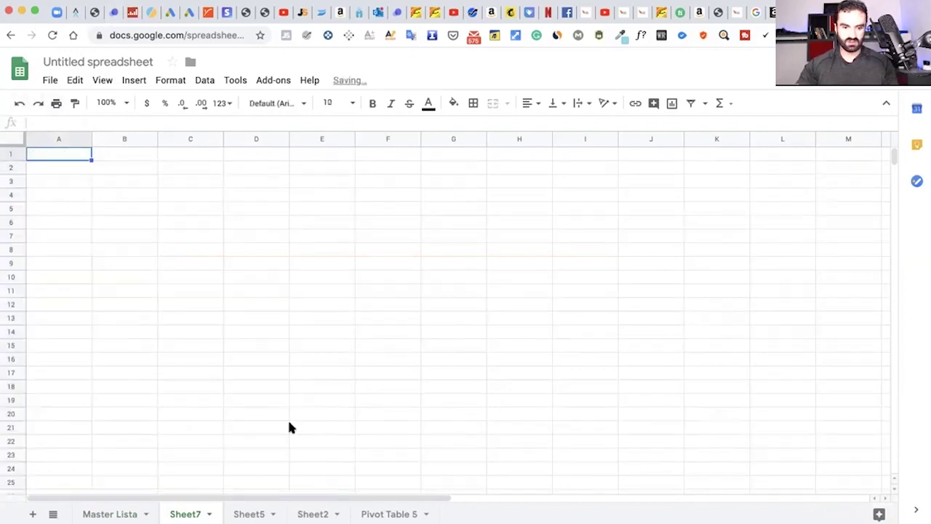
Step: Copy the phrases together with their search volumes, range A9:B32, from the Master Lista sheet
left_click(128, 513)
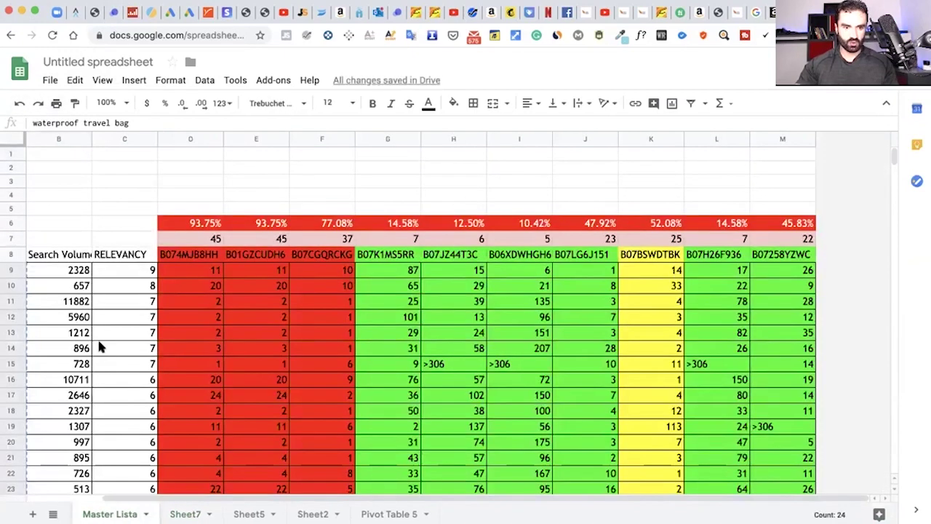
scroll(266, 494, "left", 3)
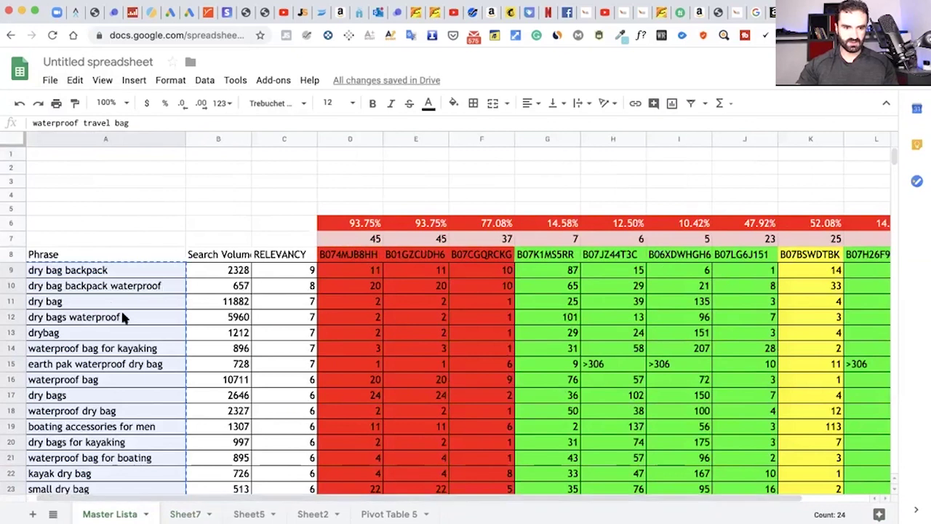
left_click(230, 271)
left_click(228, 327, "shift")
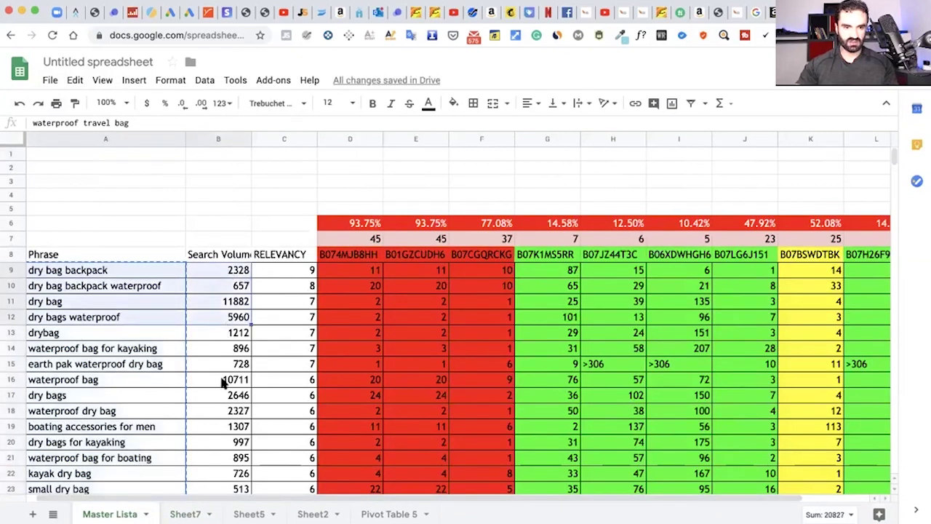
scroll(224, 384, "down", 8)
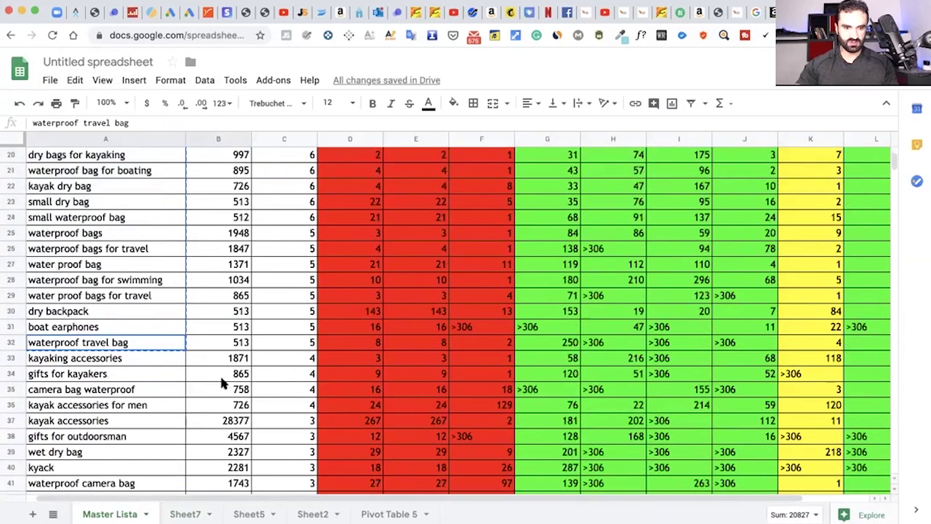
left_click(214, 339, "shift")
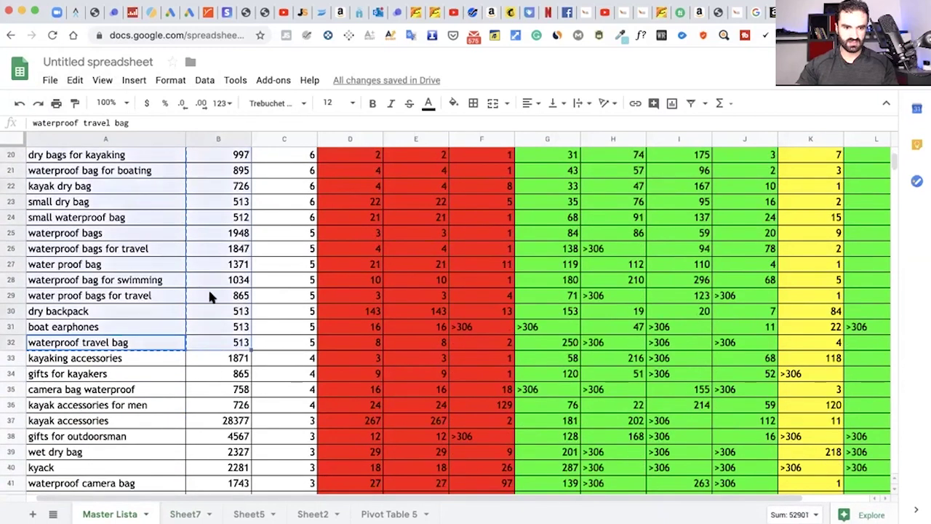
right_click(166, 264)
scroll(247, 269, "down", 1)
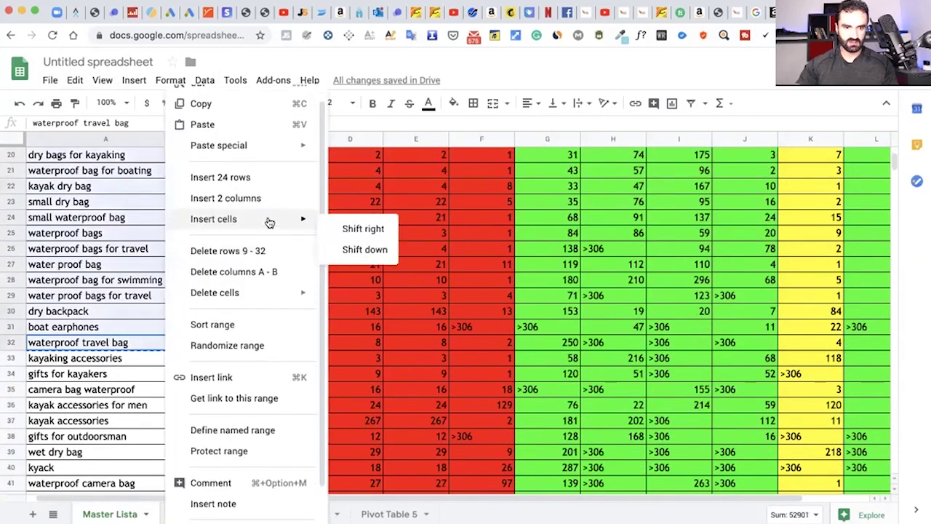
left_click(221, 109)
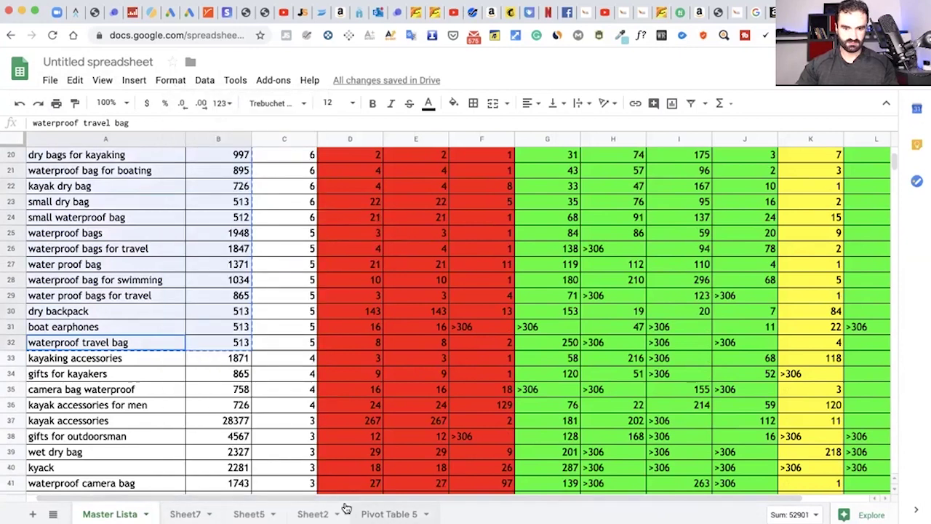
Step: Paste the phrases and search volumes into Sheet7 at A1 and widen column A to fit the full phrases
left_click(183, 514)
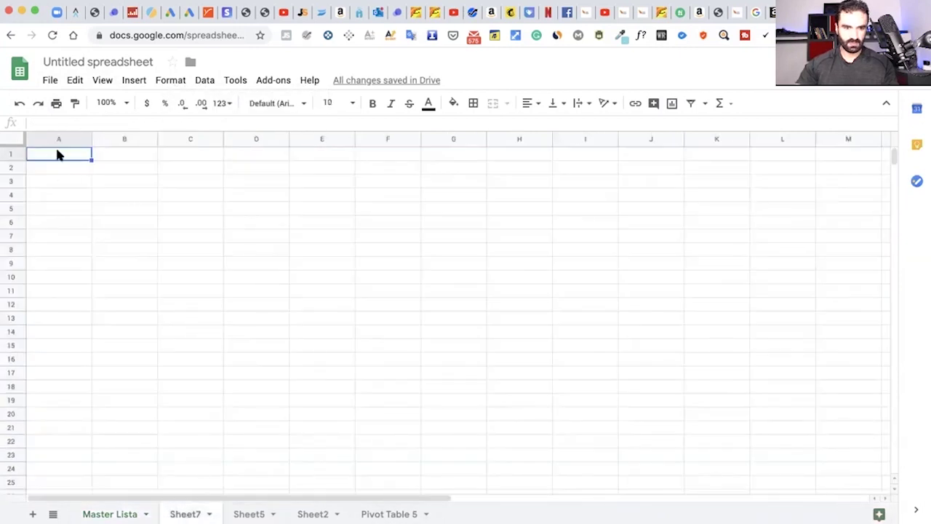
key("ctrl+v")
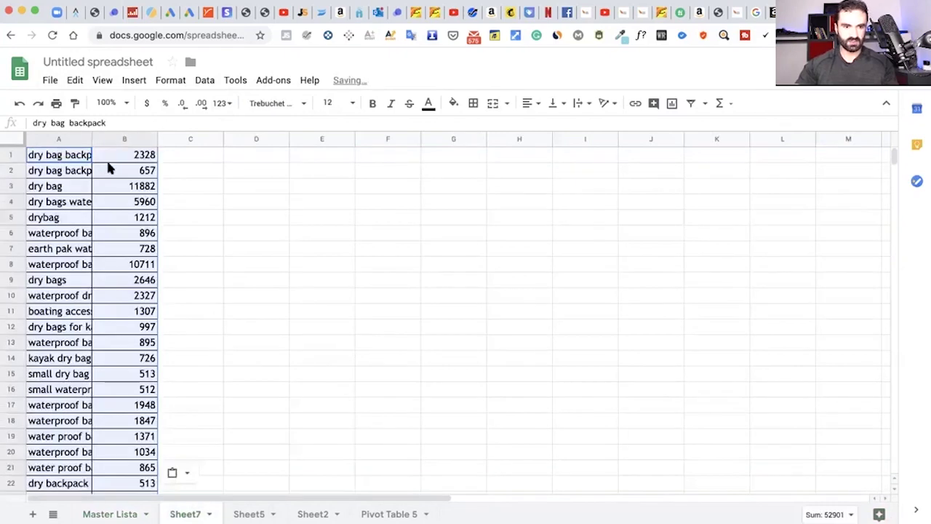
left_click_drag(93, 137, 190, 137)
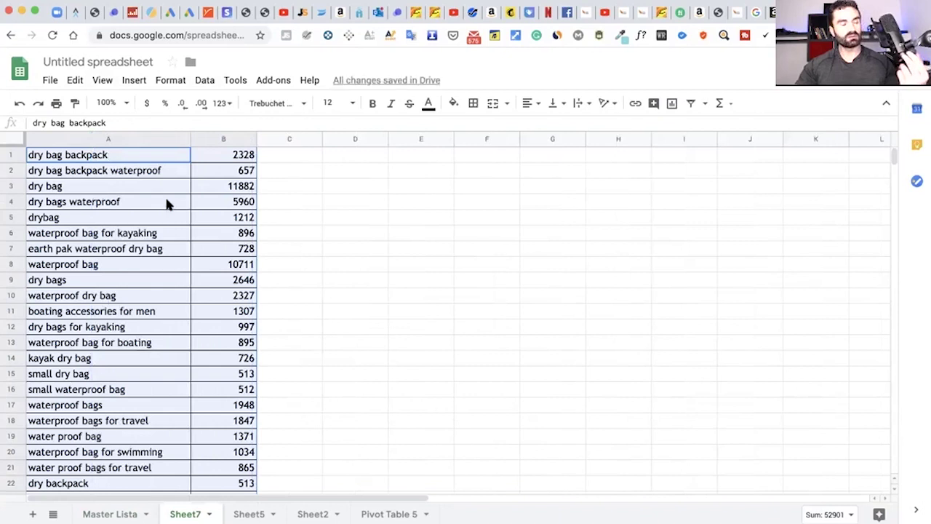
left_click(309, 205)
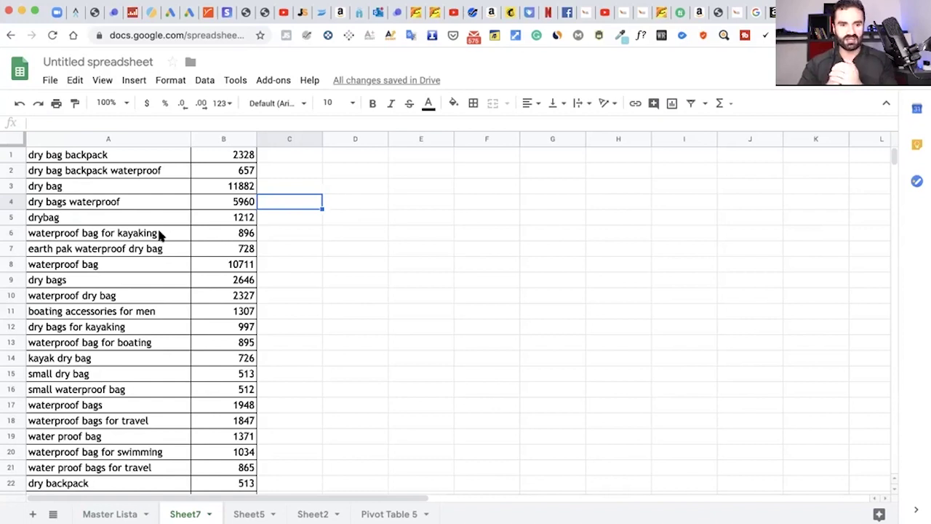
Step: Look over the pasted keyword list in Sheet7 and open Find and replace
left_click(93, 240)
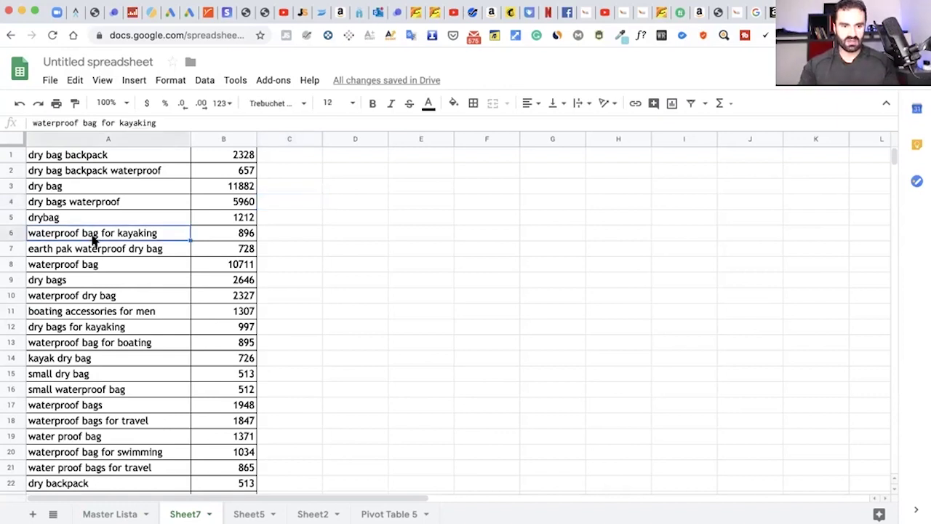
scroll(120, 269, "down", 3)
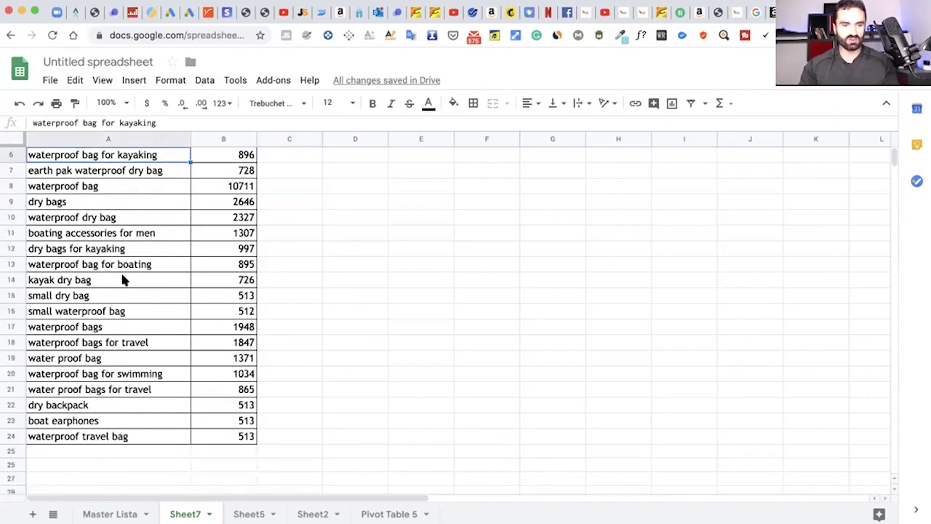
scroll(123, 280, "up", 3)
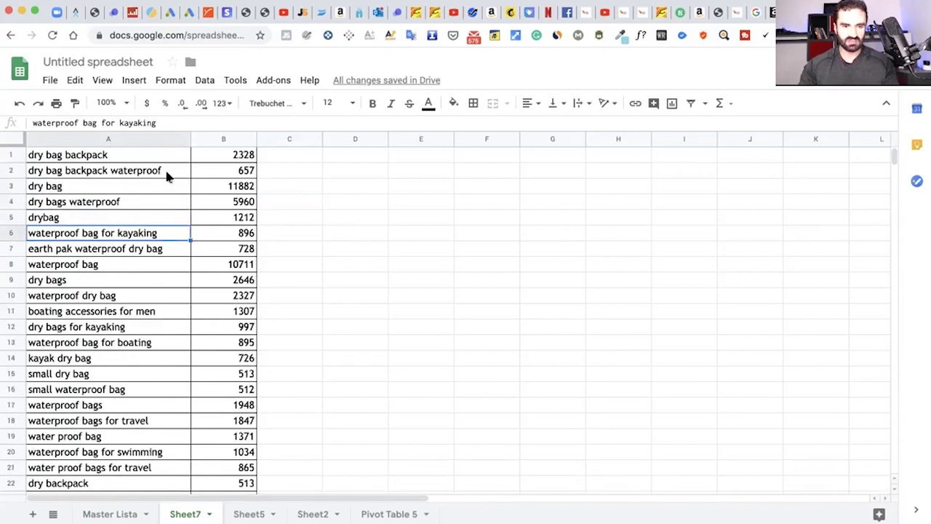
left_click(76, 81)
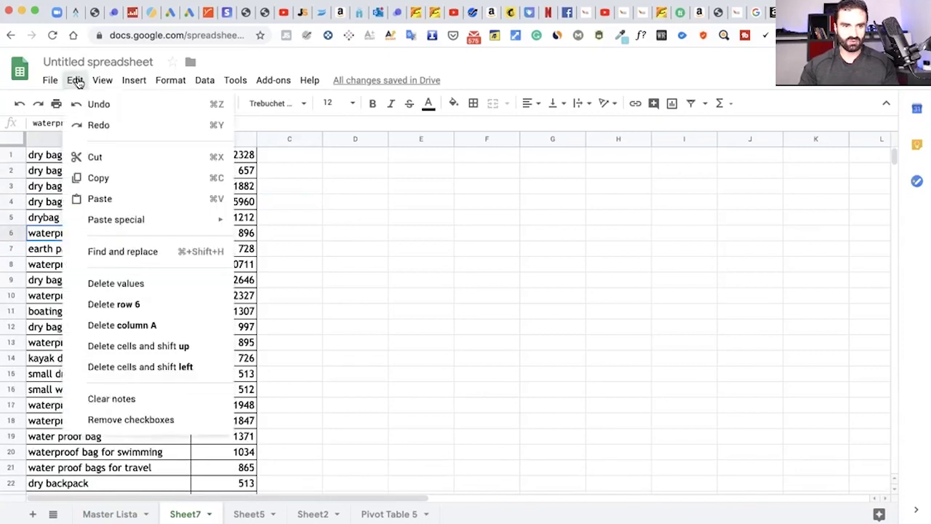
left_click(146, 255)
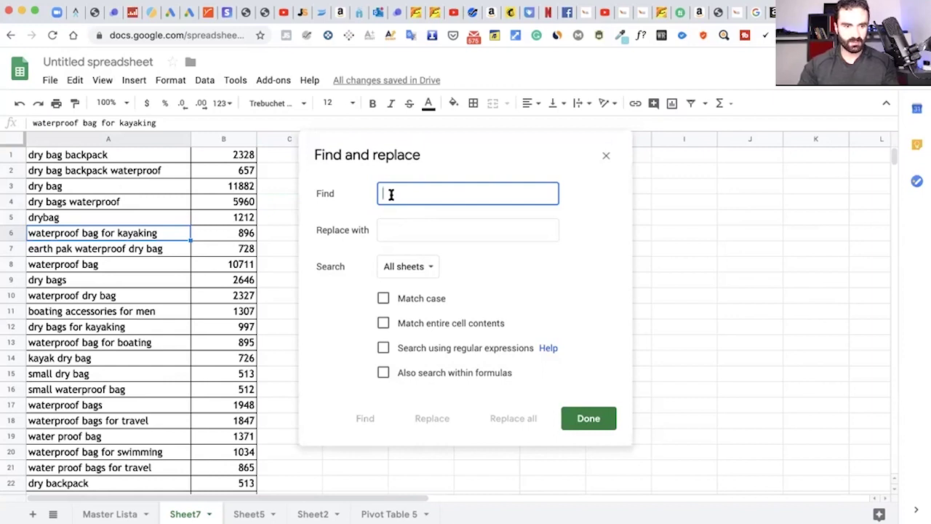
type("SRY")
key("BackSpace")
key("BackSpace")
key("BackSpace")
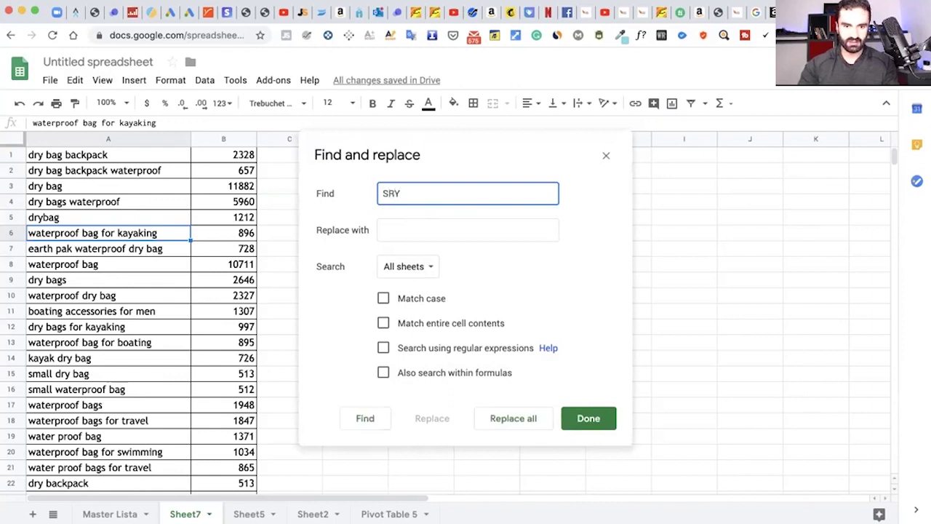
type("sry")
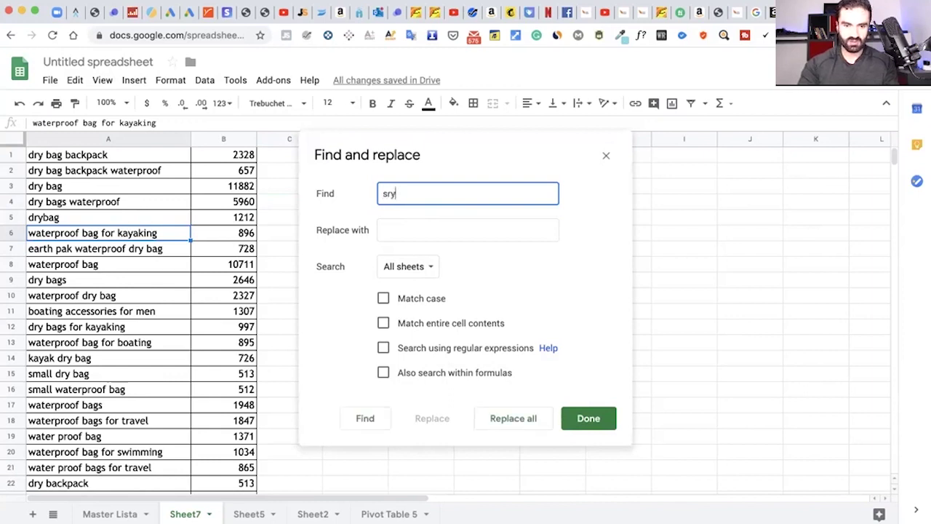
key("BackSpace")
key("BackSpace")
key("BackSpace")
type("d")
key("BackSpace")
Step: Replace every "dry bags" with "dry bag" across all sheets, undoing and redoing the replacement once to compare
type("dry bags")
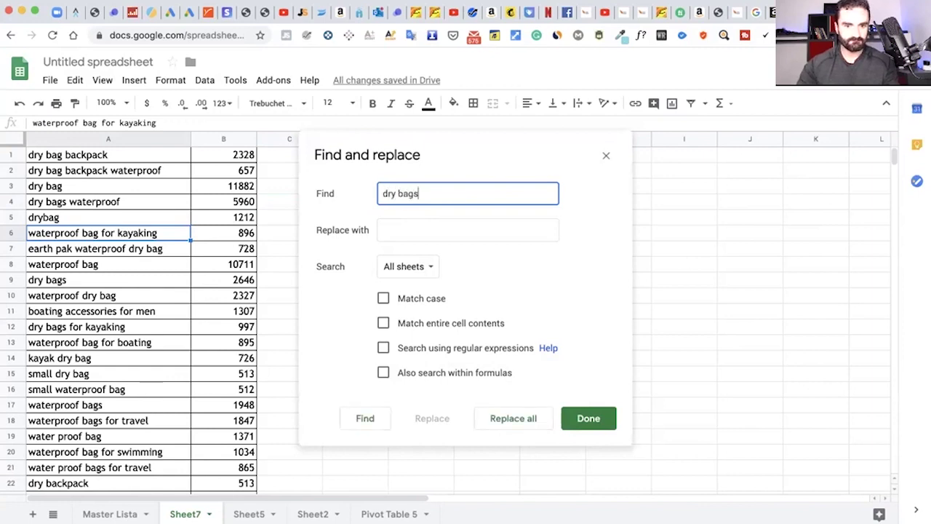
left_click(405, 228)
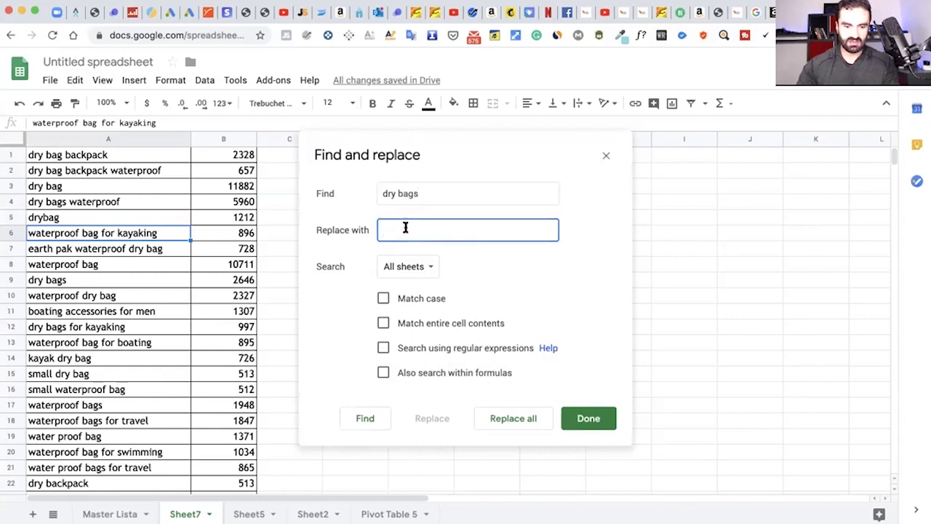
type("dry bag")
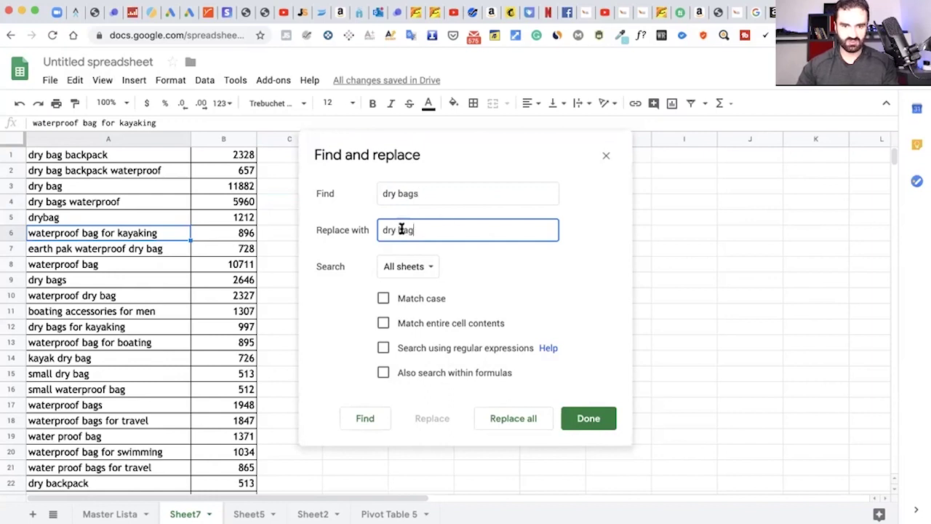
left_click(526, 420)
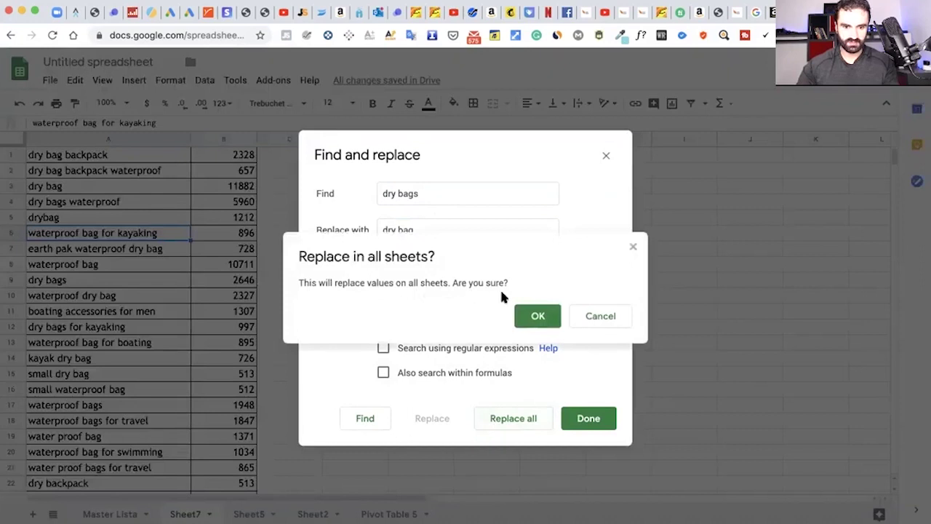
left_click(524, 314)
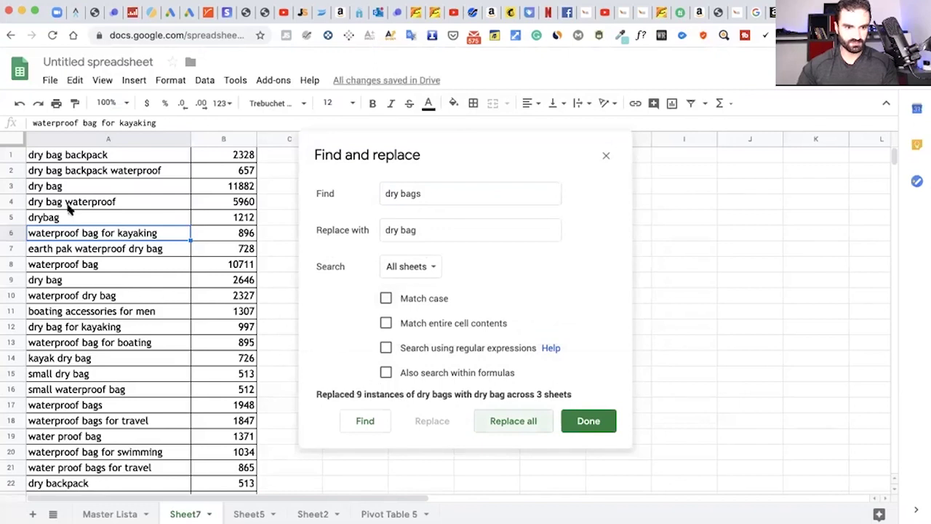
left_click(19, 102)
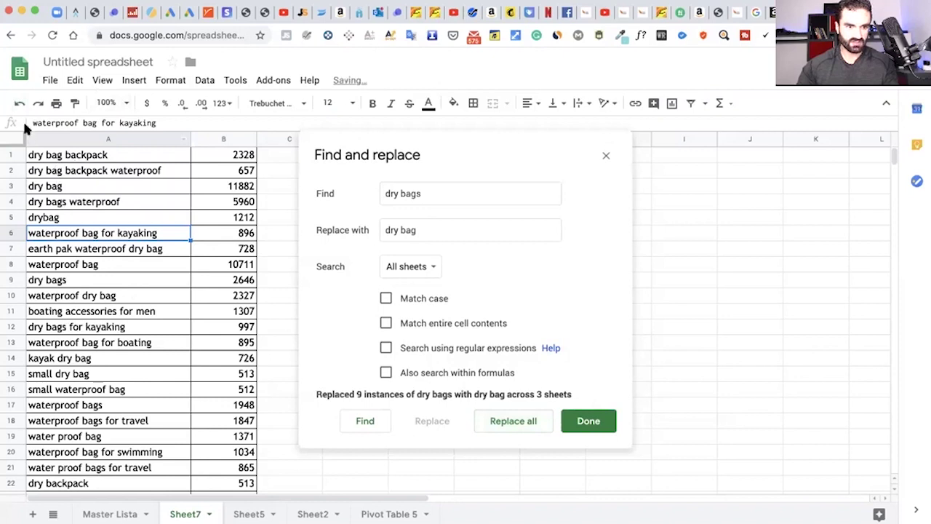
left_click(38, 104)
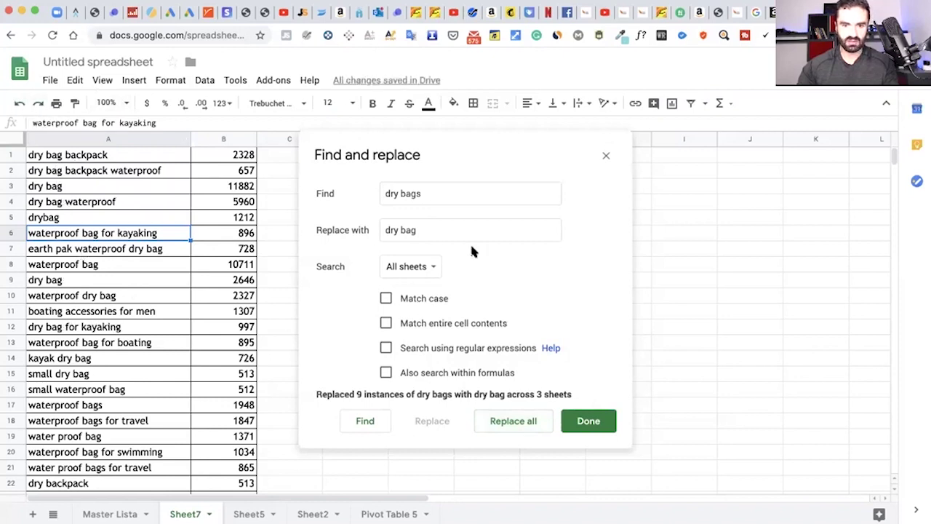
left_click(586, 421)
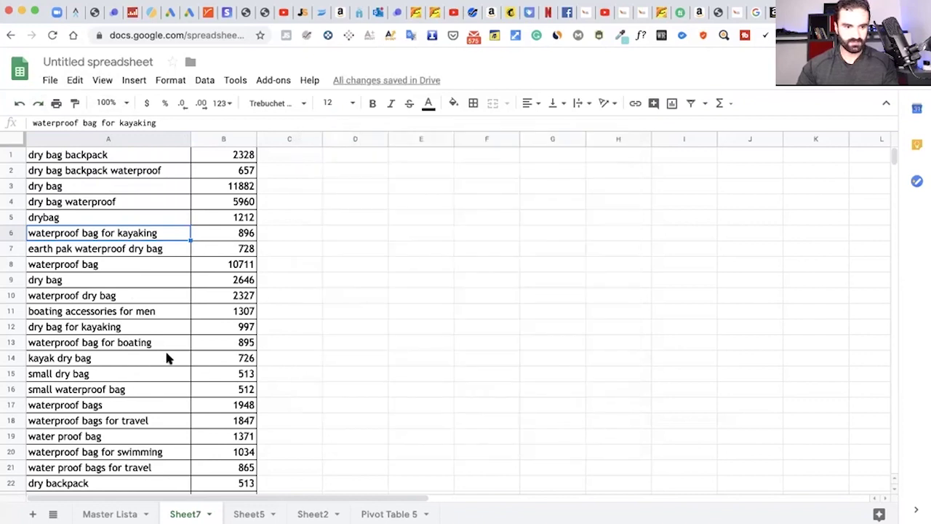
Step: Replace every remaining "bags" with "bag" across all sheets using Find and replace
scroll(163, 358, "down", 1)
scroll(162, 358, "down", 3)
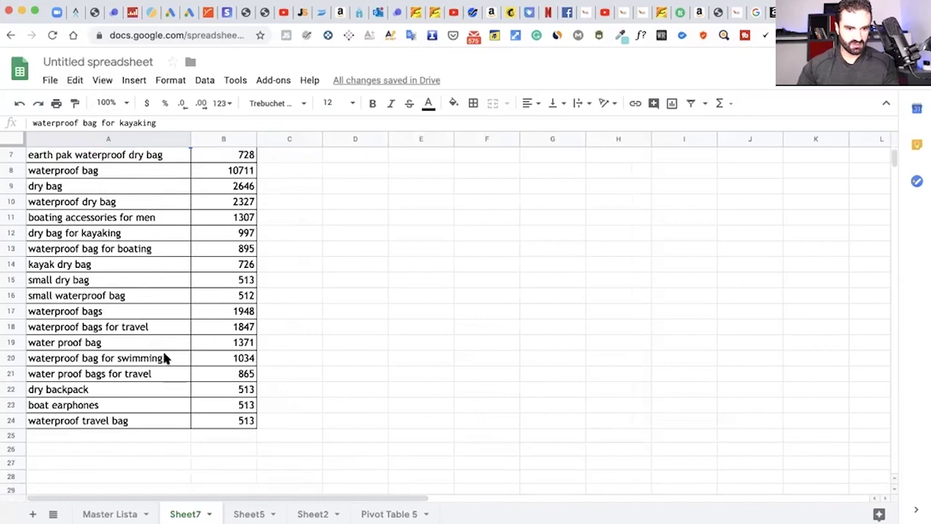
scroll(163, 358, "up", 3)
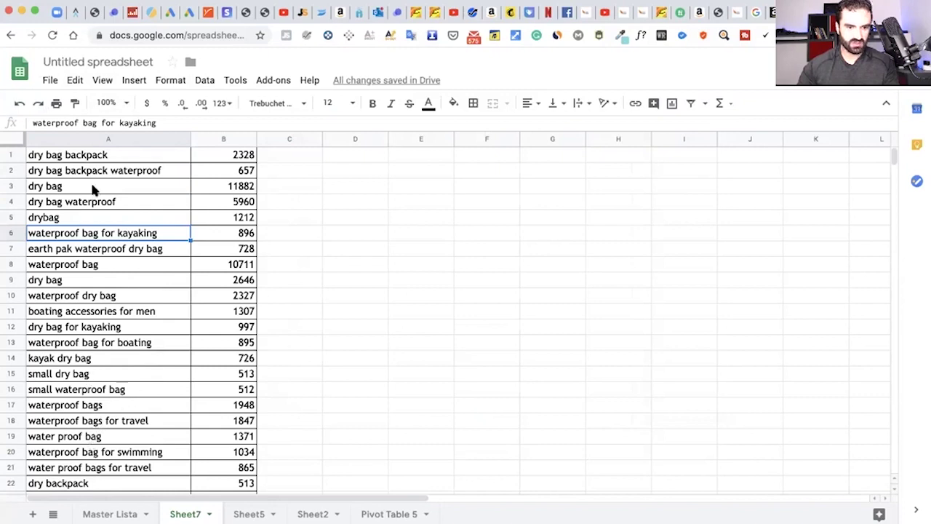
left_click(75, 83)
left_click(143, 255)
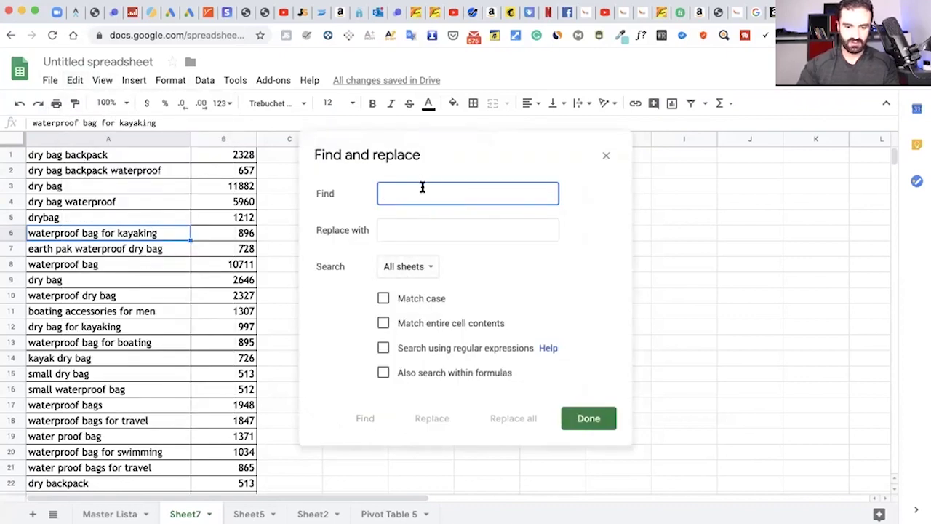
type("bags")
key("Tab")
type("bag")
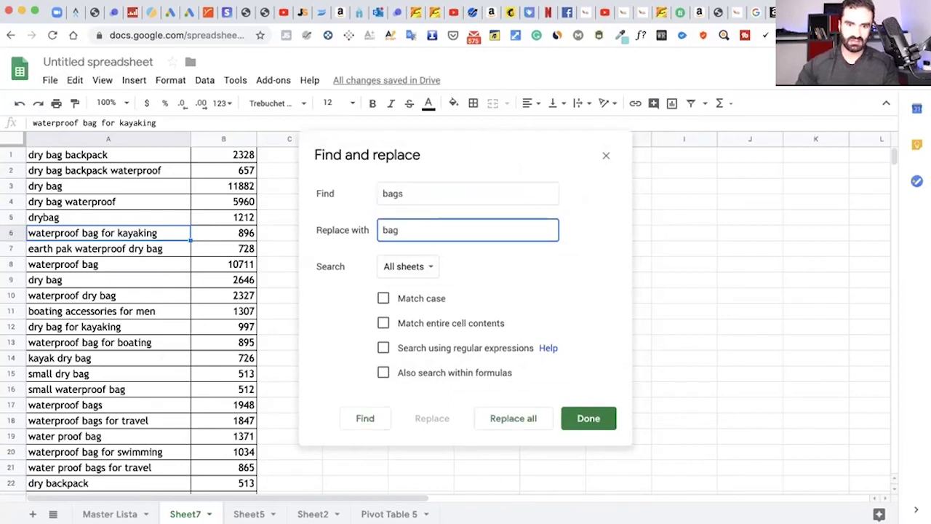
left_click(515, 418)
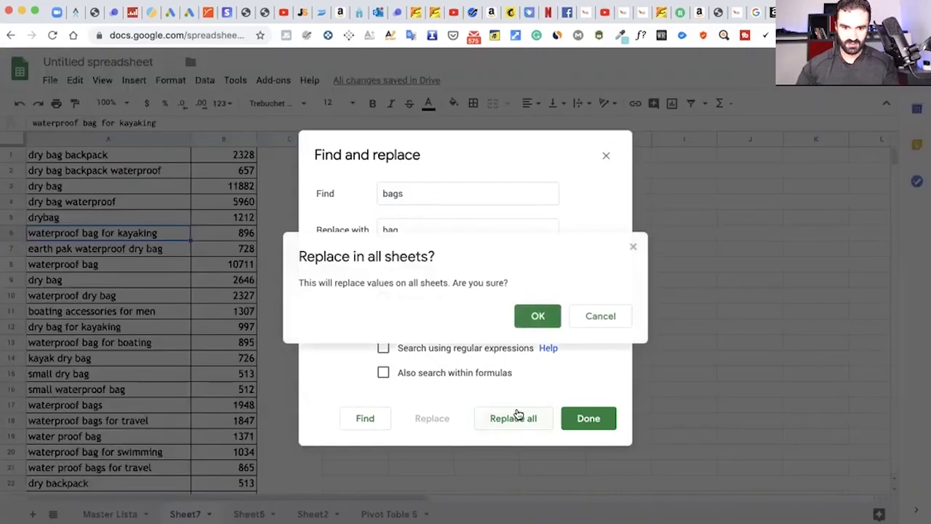
left_click(528, 318)
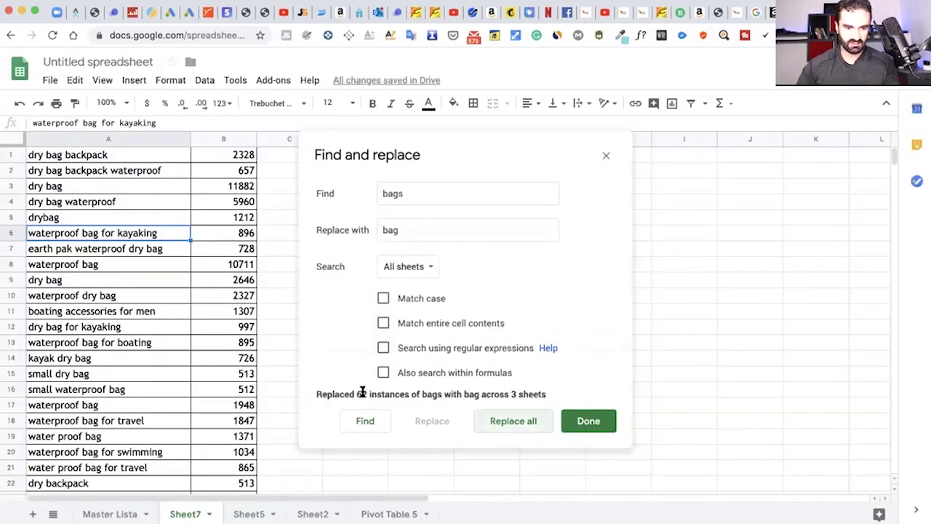
left_click(587, 421)
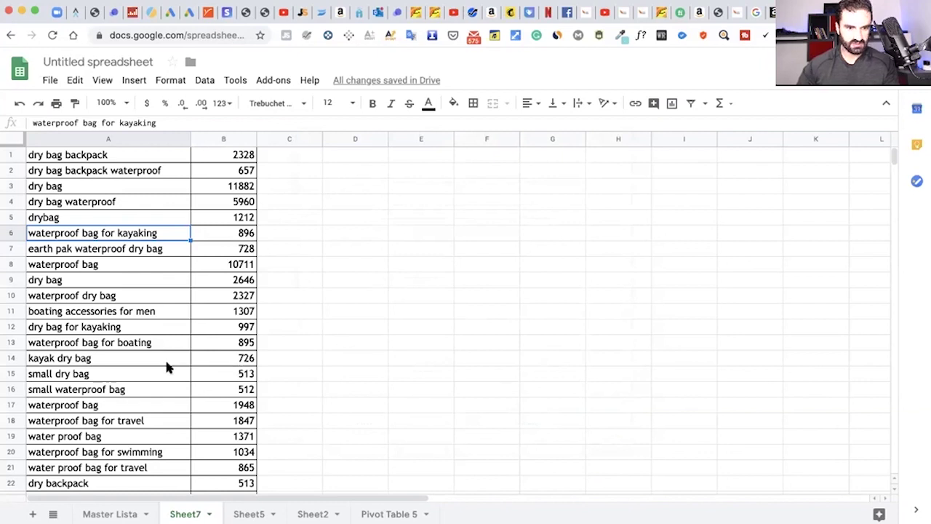
Step: Replace every "backpacks" with "backpack" across all sheets using Find and replace
scroll(166, 368, "down", 3)
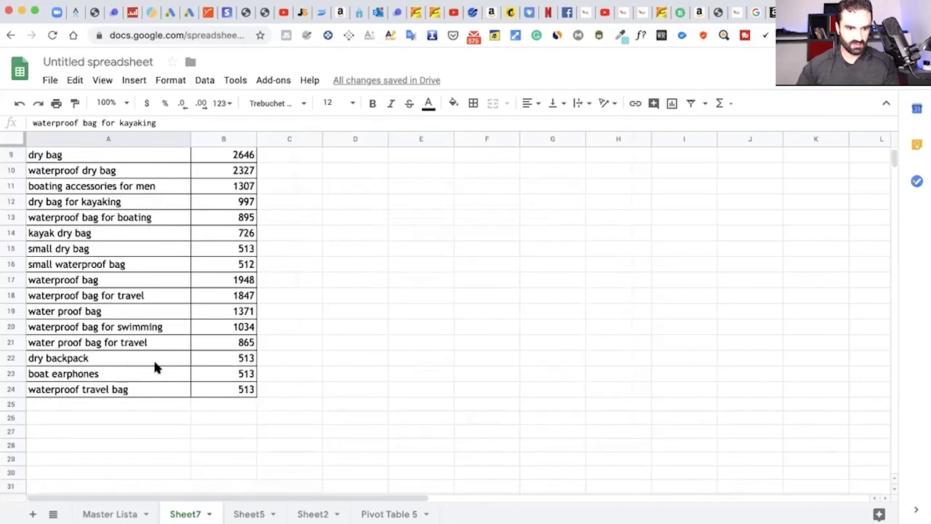
scroll(106, 378, "up", 1)
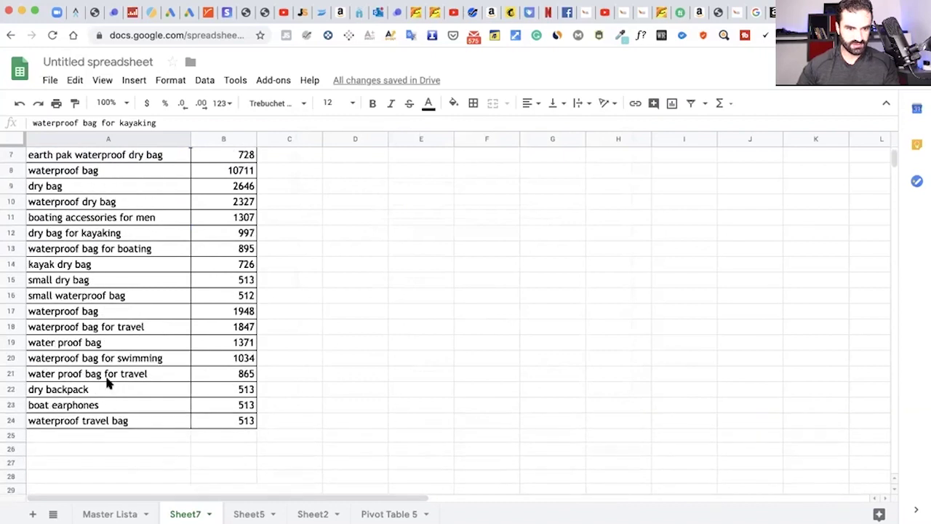
left_click(75, 80)
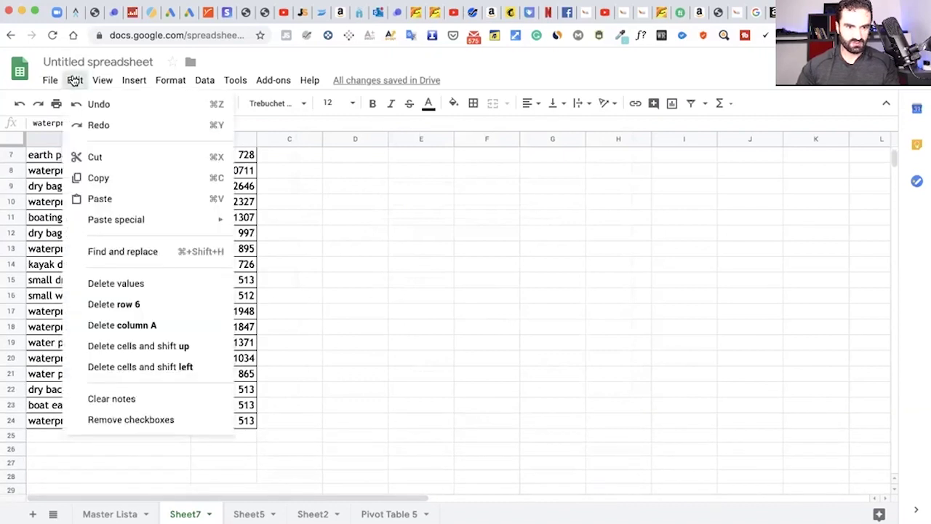
left_click(144, 250)
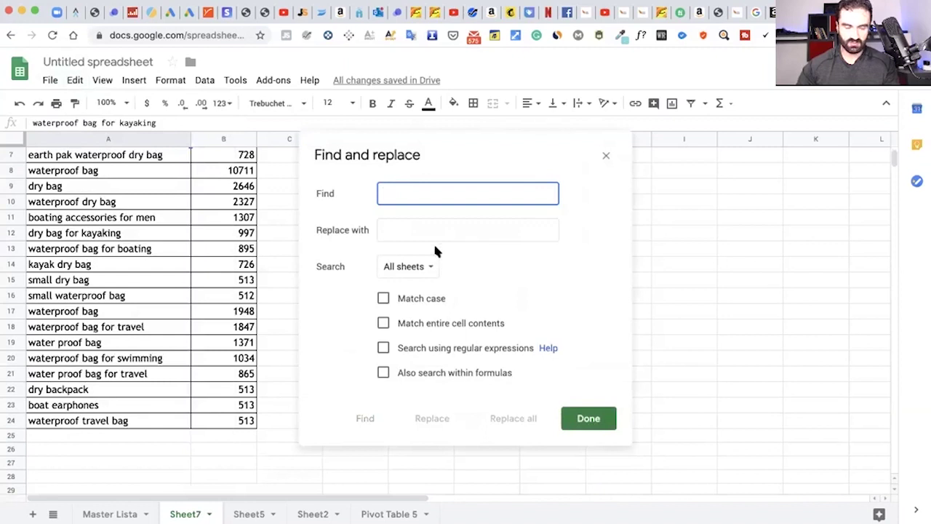
type("back")
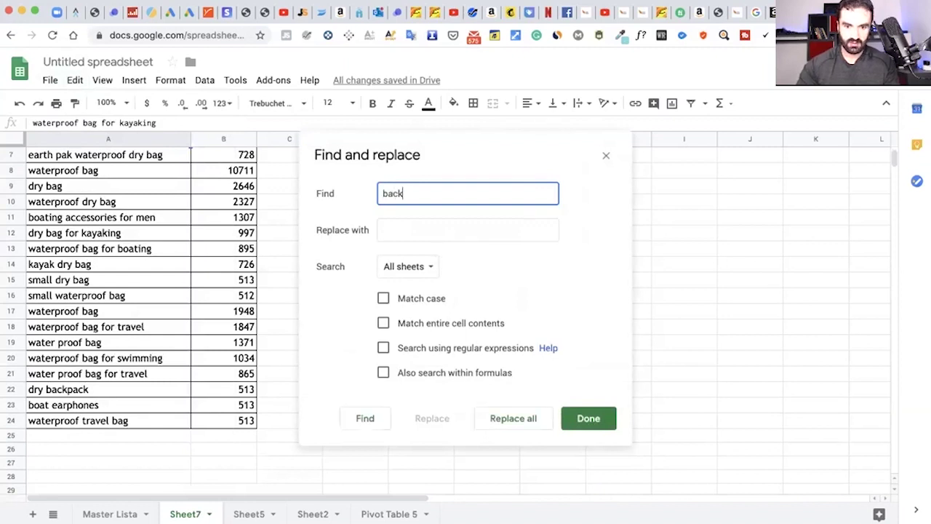
type("pack")
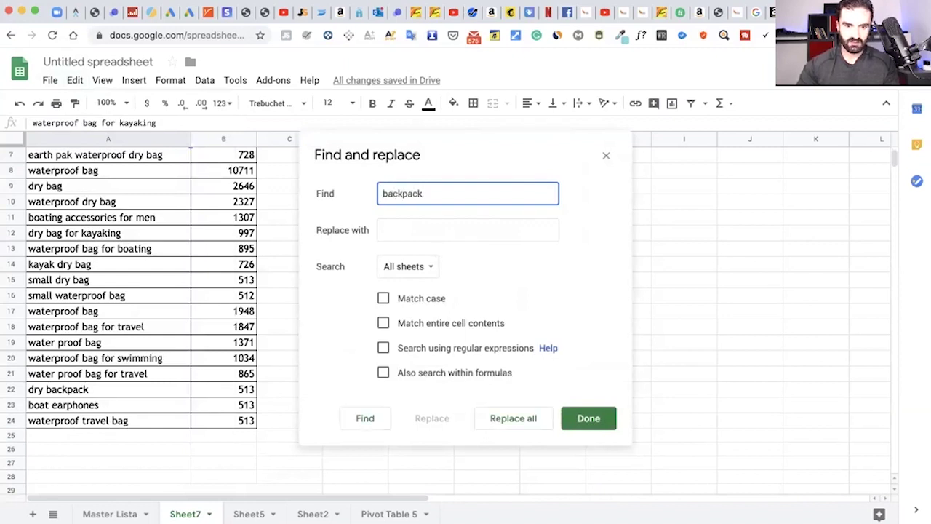
left_click(468, 230)
type("backpack")
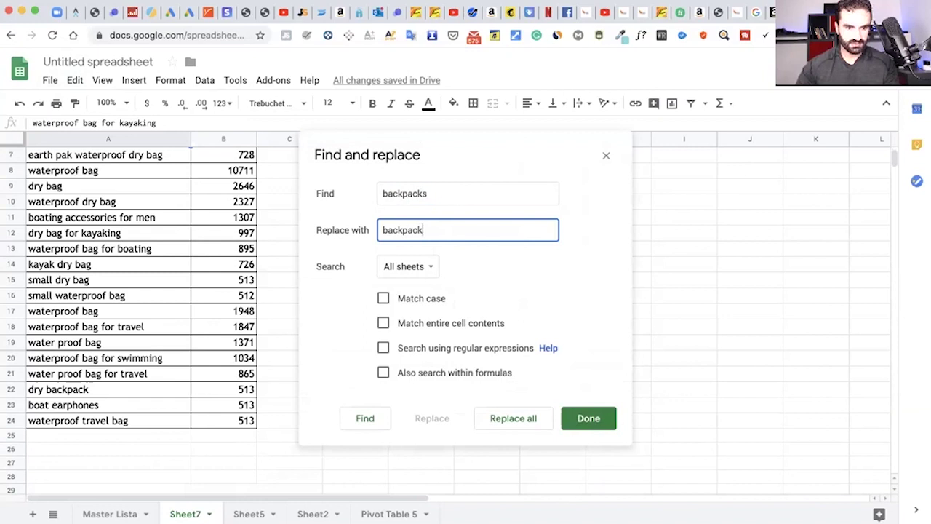
left_click(523, 418)
left_click(531, 316)
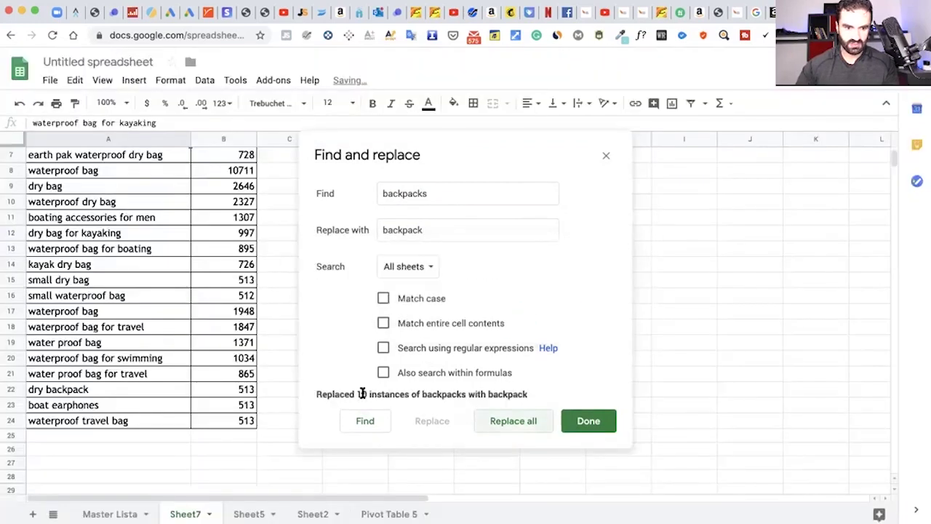
left_click(613, 429)
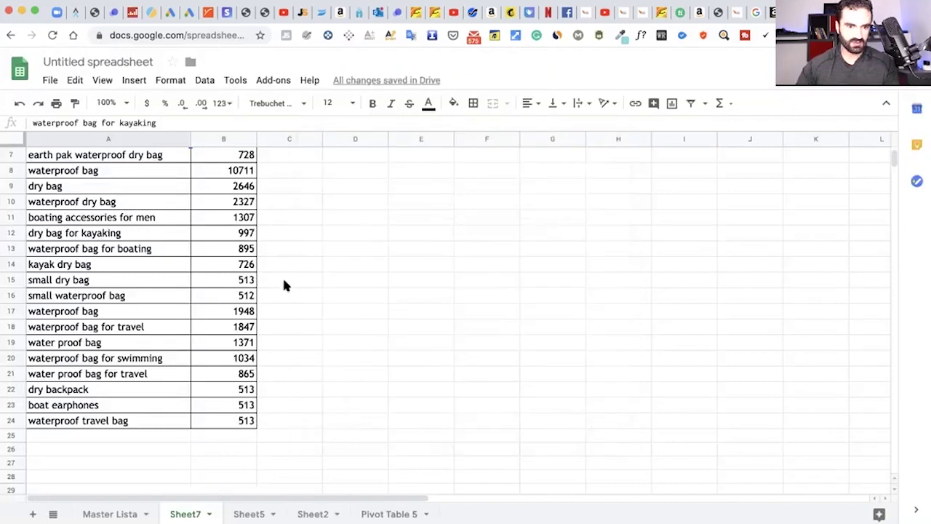
Step: Replace every "earphones" with "earphone" across all sheets using Find and replace
left_click(76, 81)
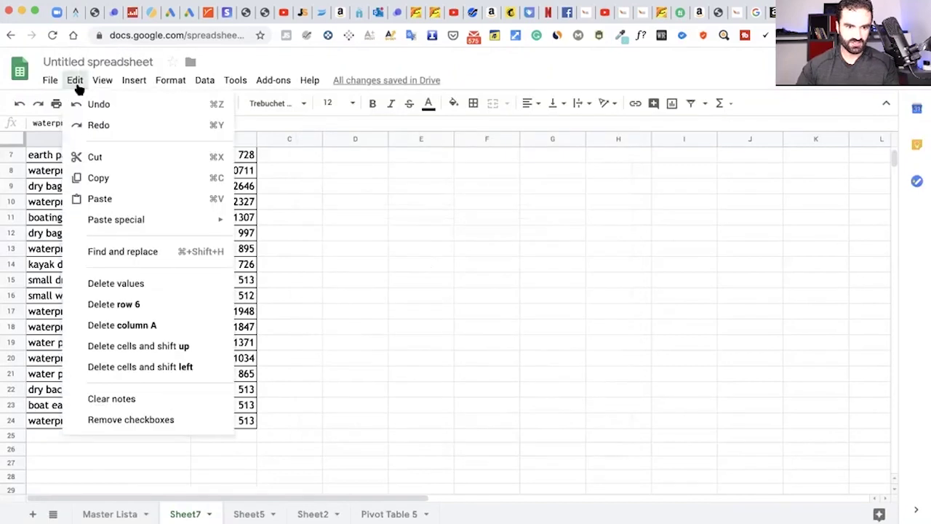
left_click(125, 254)
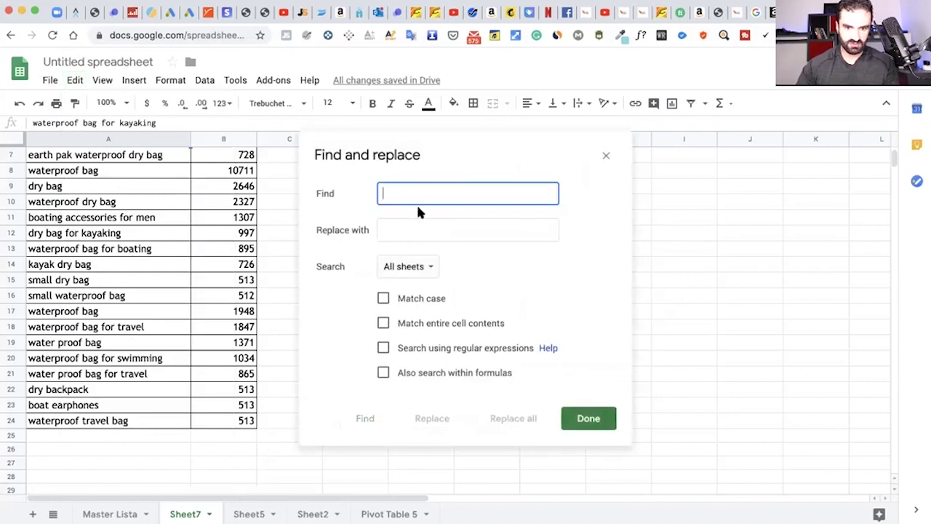
type("e")
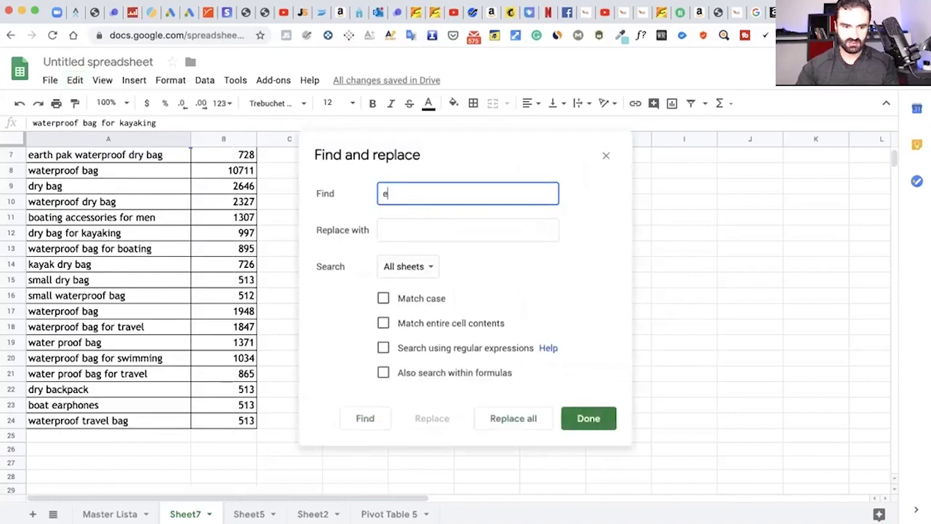
type("arphones")
key("Tab")
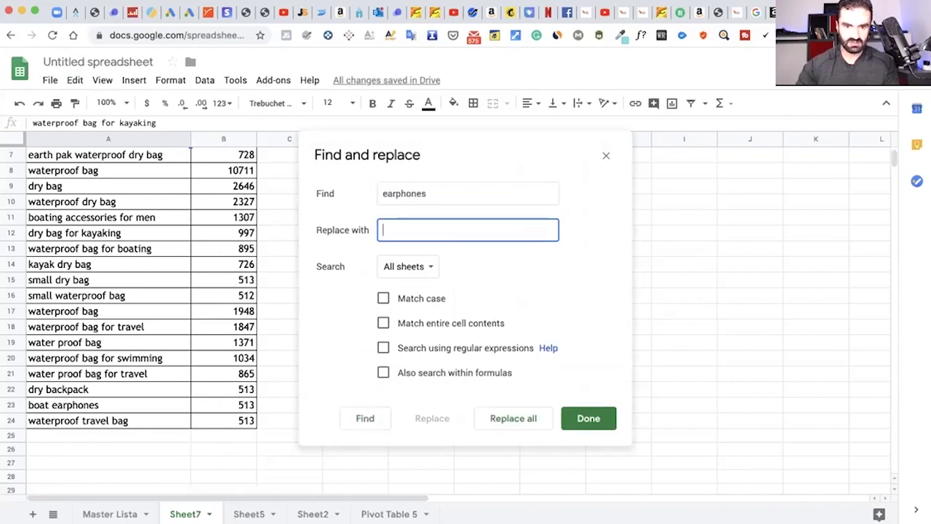
type("earphone")
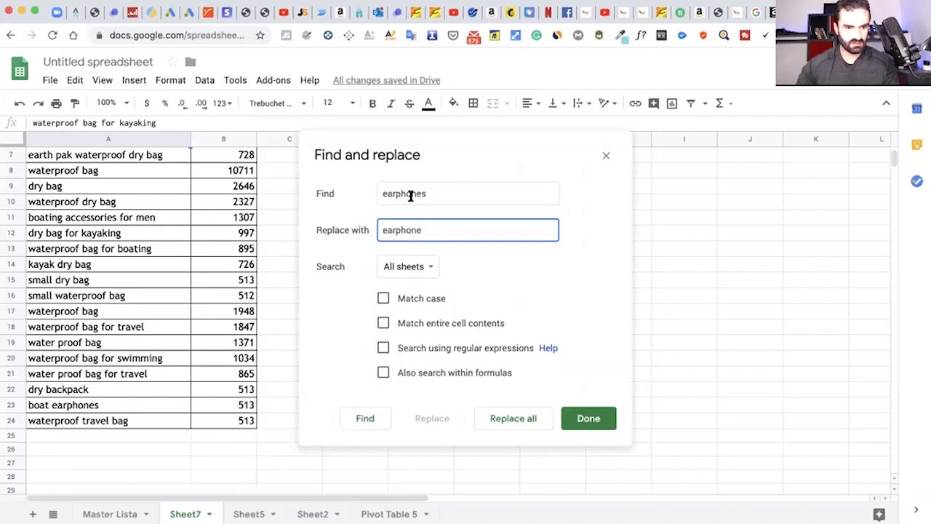
left_click(534, 417)
left_click(538, 316)
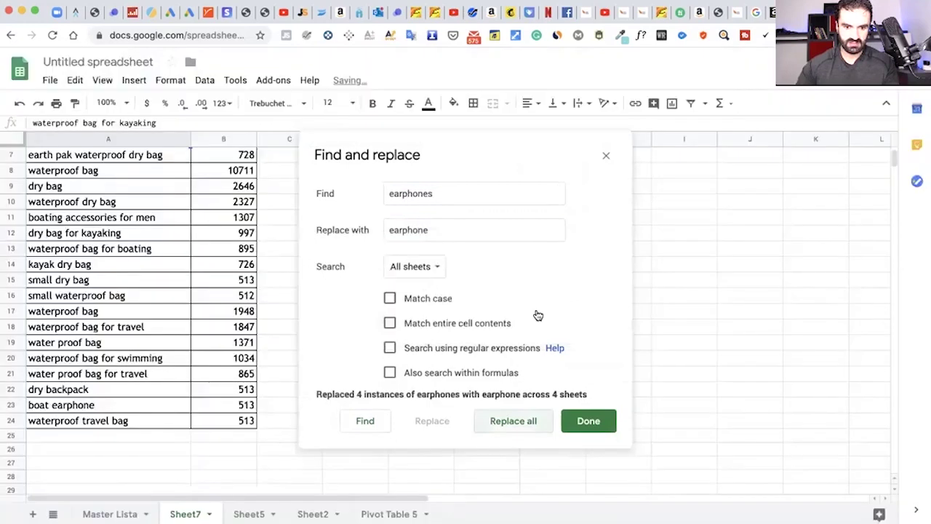
left_click(588, 418)
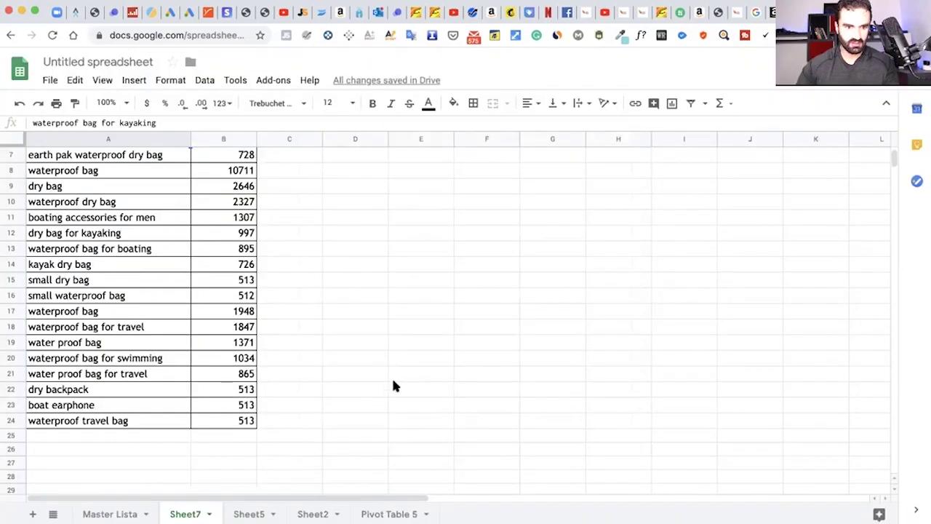
Step: Remove every "for" from the keyword phrases across all sheets using Find and replace with a blank replacement
scroll(382, 384, "up", 5)
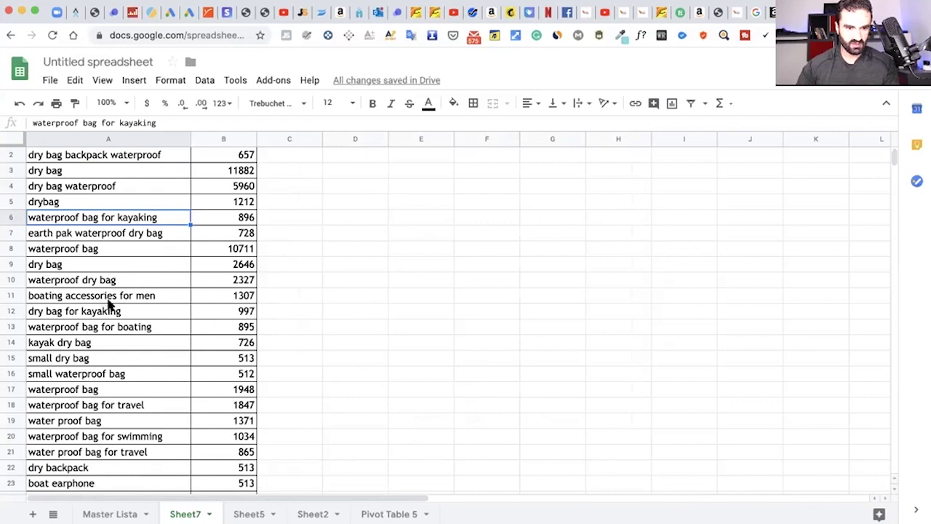
scroll(115, 322, "down", 1)
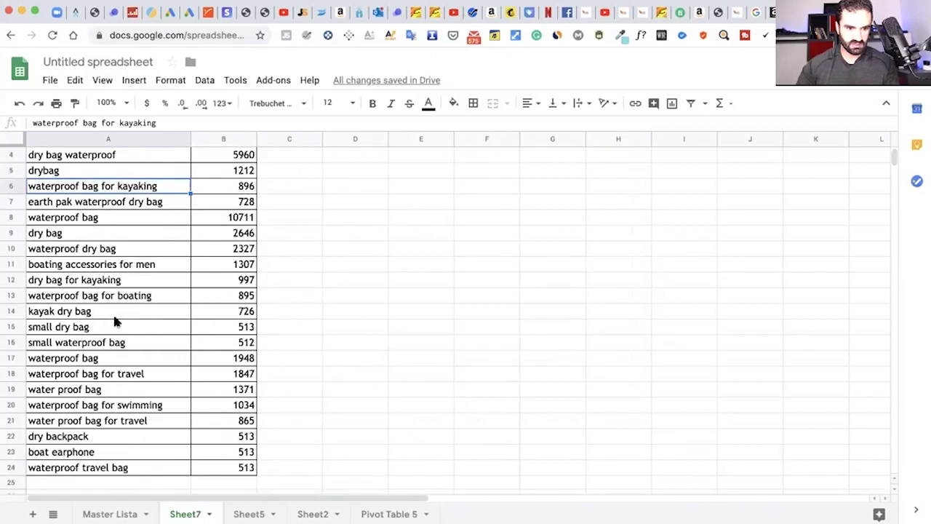
scroll(115, 322, "up", 1)
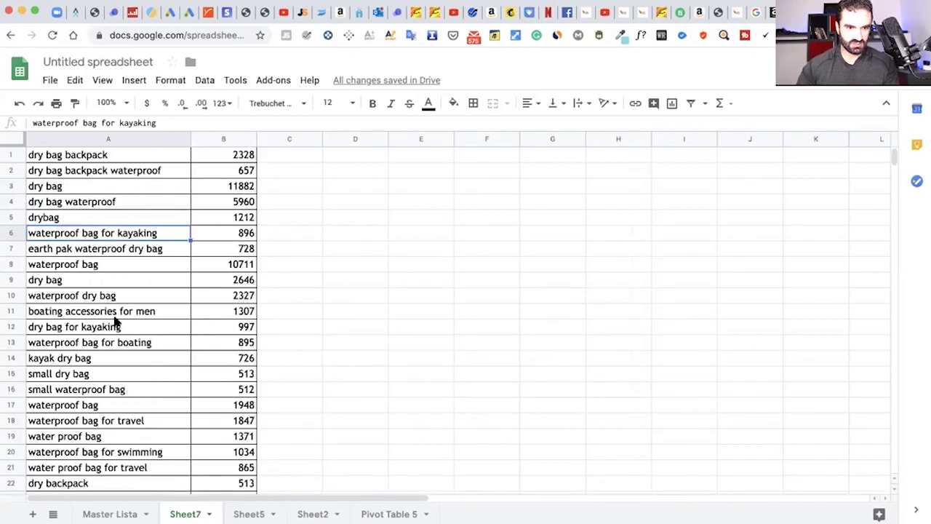
left_click(75, 80)
left_click(126, 254)
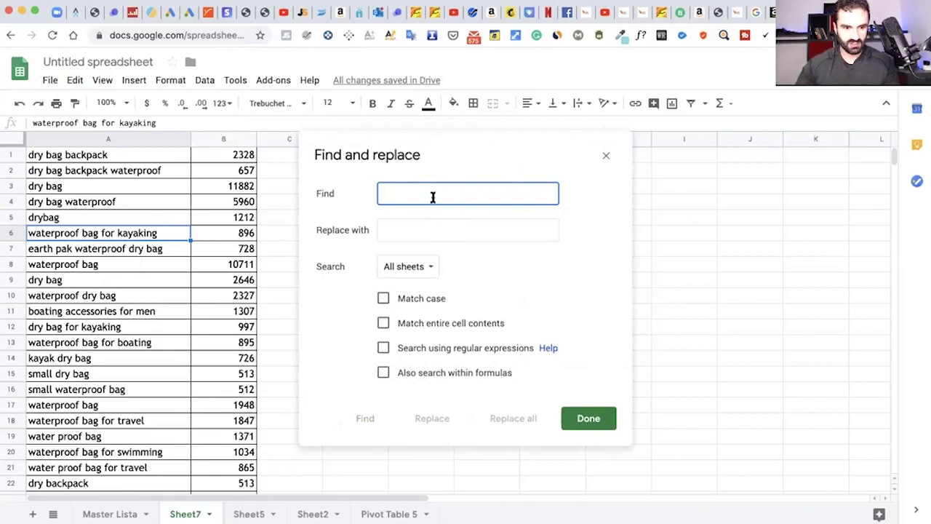
type("for")
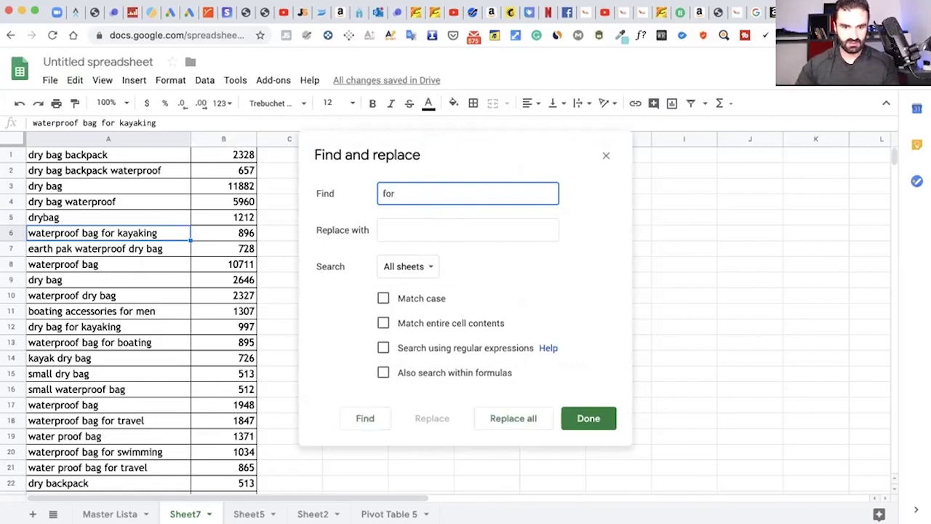
left_click(468, 229)
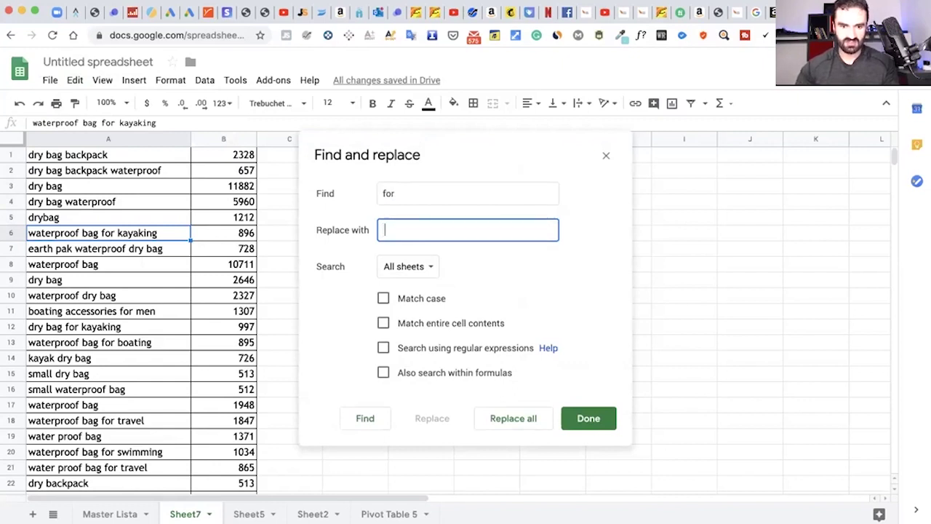
left_click(526, 420)
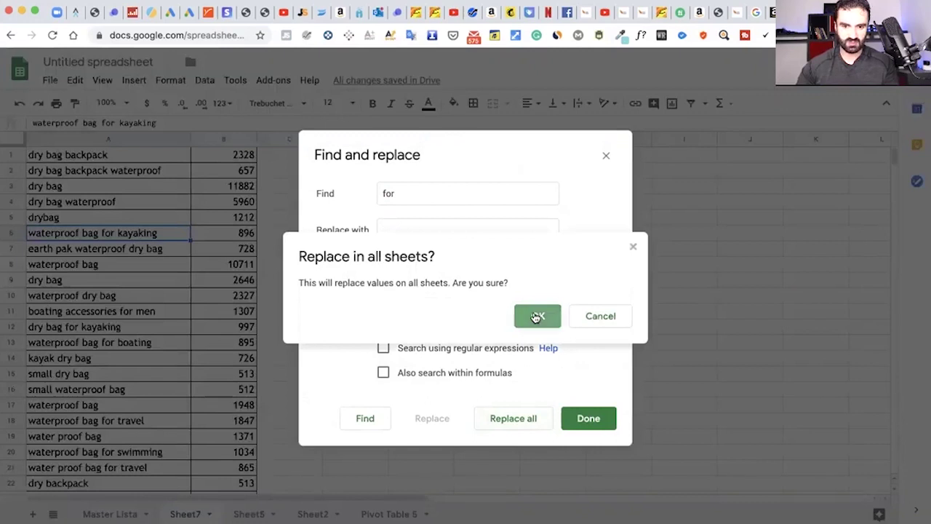
left_click(535, 316)
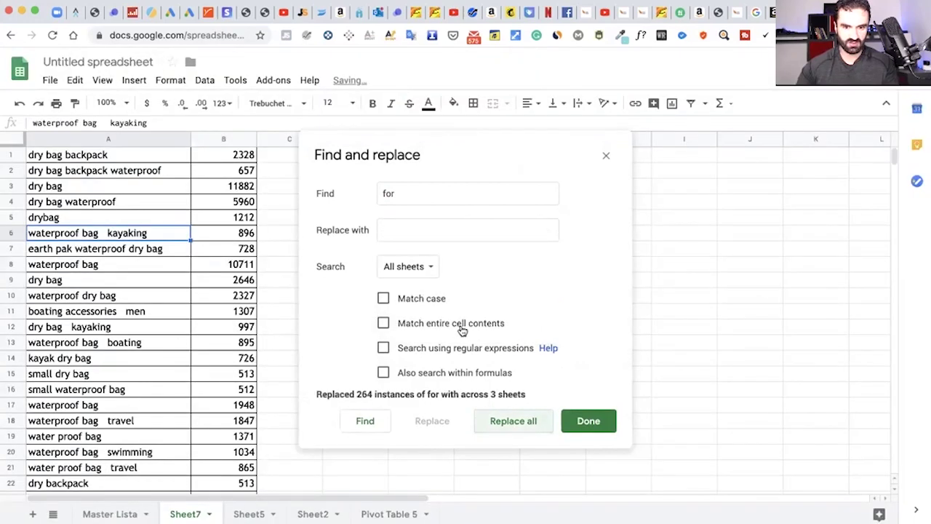
left_click(588, 421)
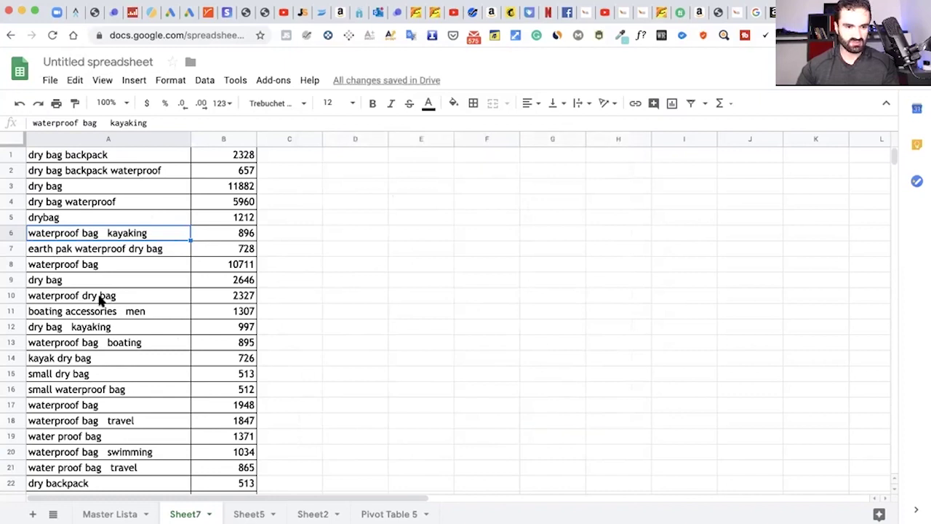
Step: Remove every "the" across all sheets using Find and replace with a blank replacement
scroll(109, 294, "down", 2)
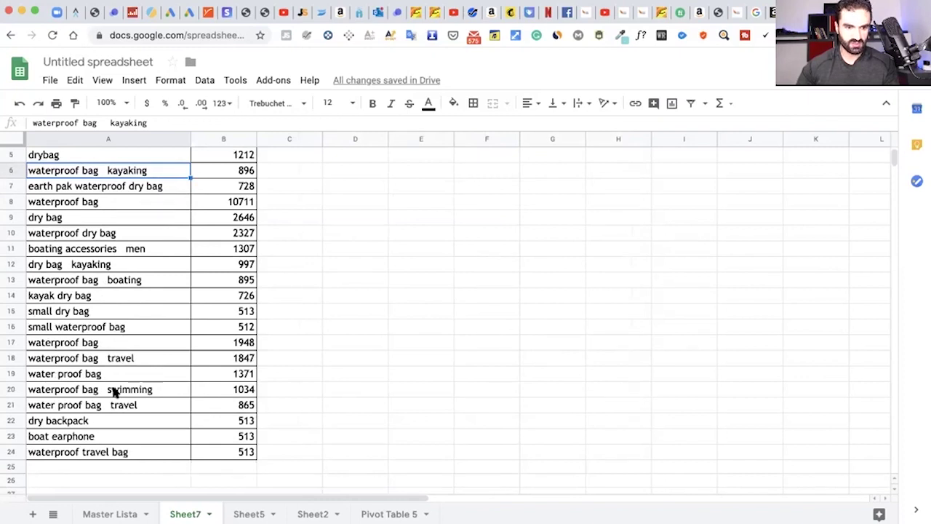
scroll(114, 392, "up", 2)
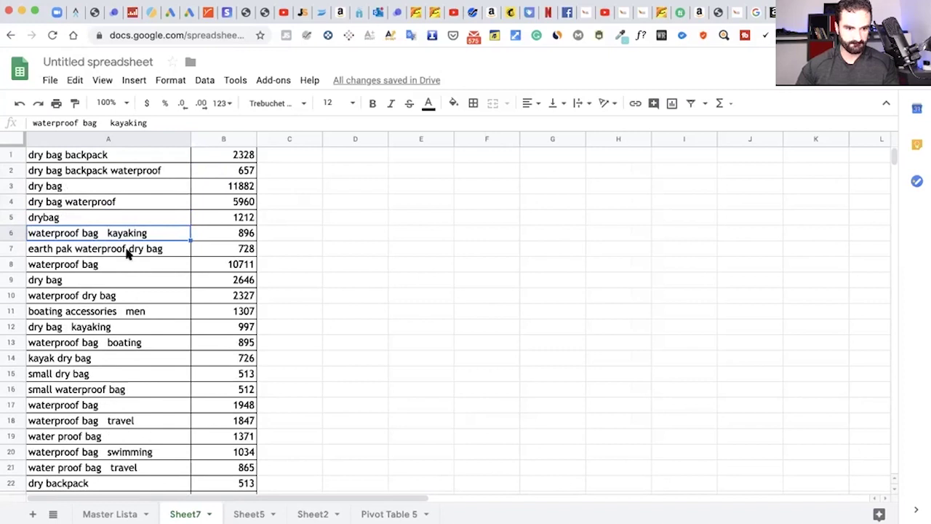
left_click(77, 81)
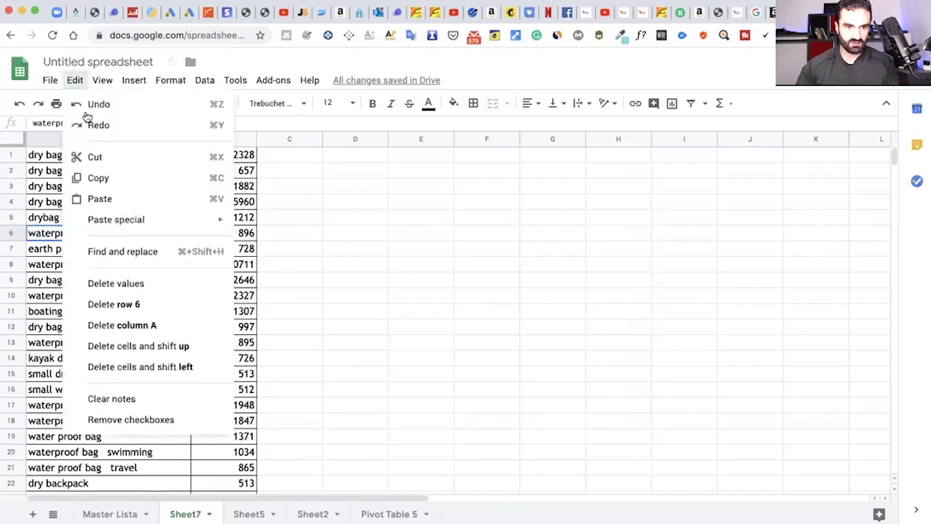
left_click(134, 252)
type("the")
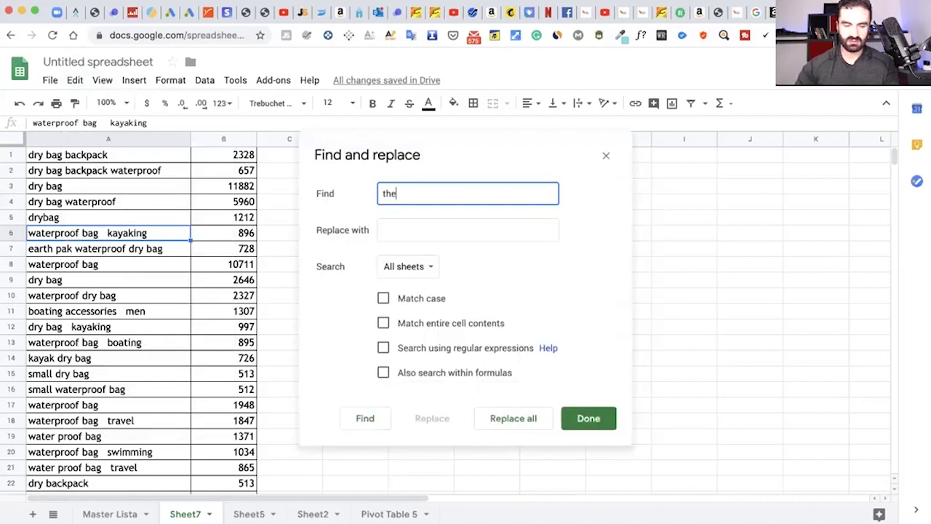
key("Tab")
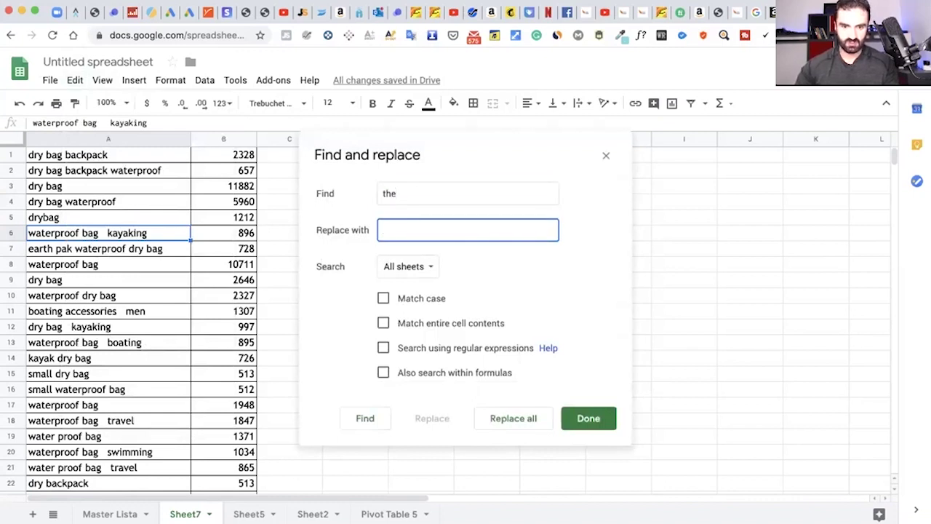
left_click(509, 417)
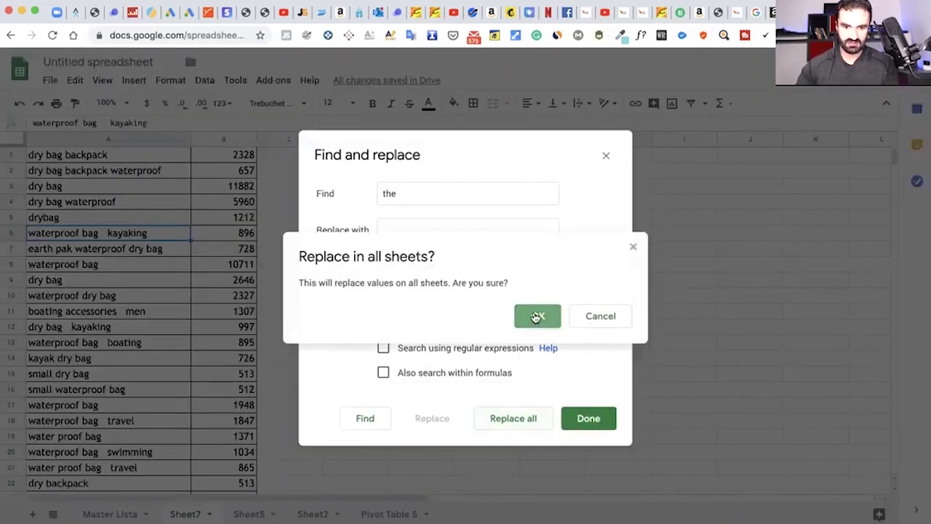
left_click(535, 316)
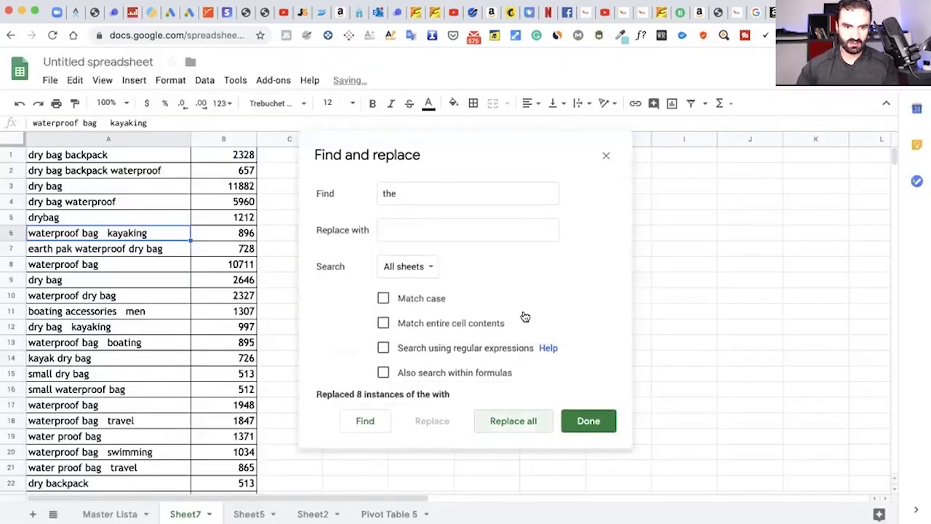
left_click(589, 421)
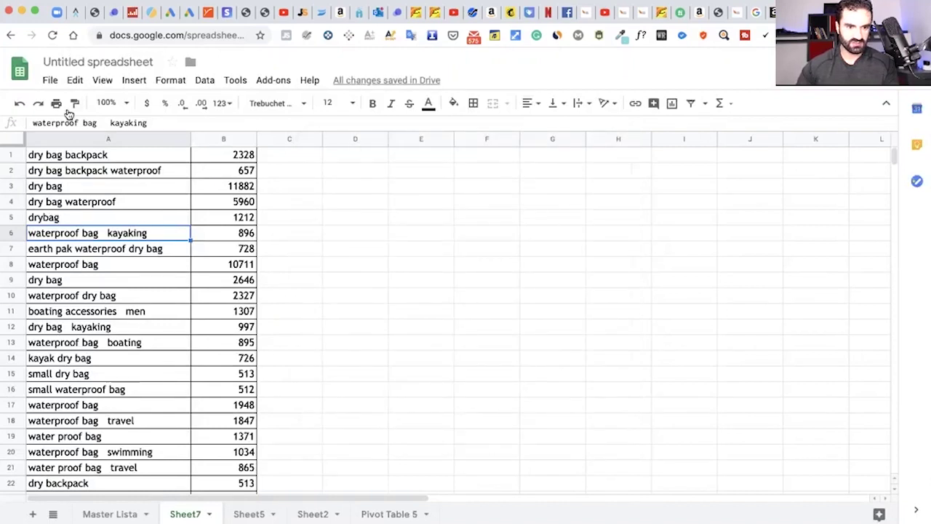
Step: Remove every standalone "a" across all sheets using Find and replace, without touching the letter inside words
left_click(75, 80)
left_click(115, 252)
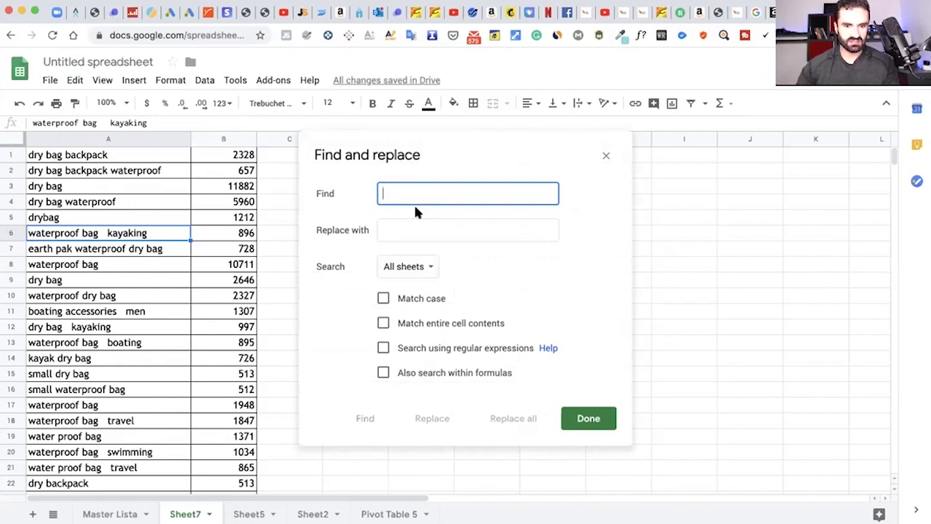
type("a")
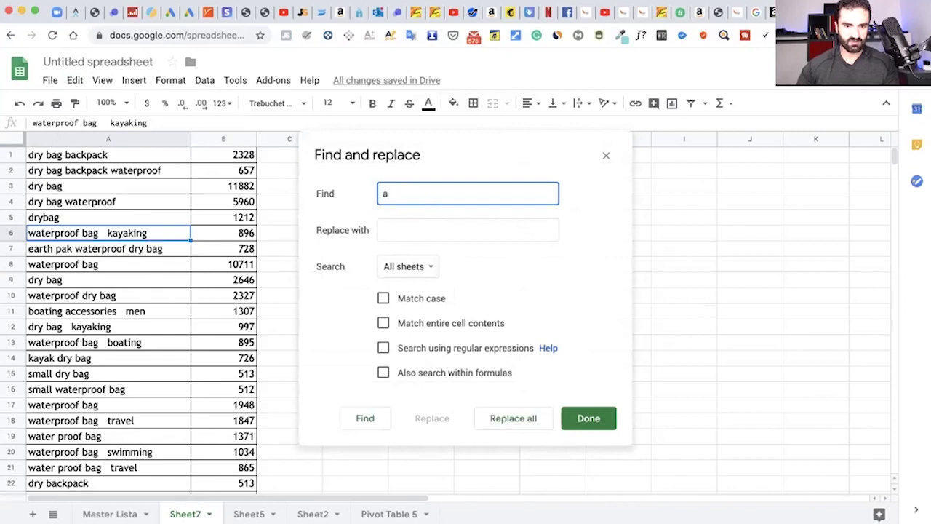
left_click(416, 221)
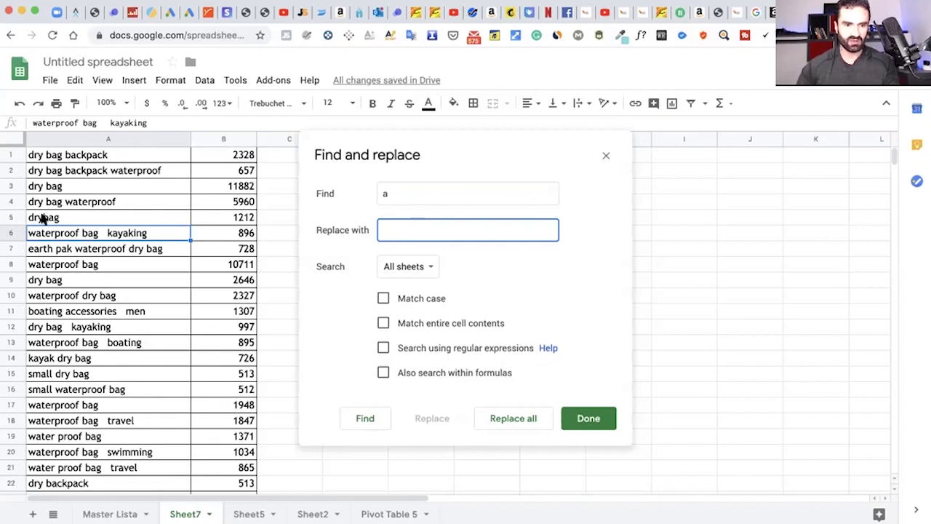
left_click(536, 418)
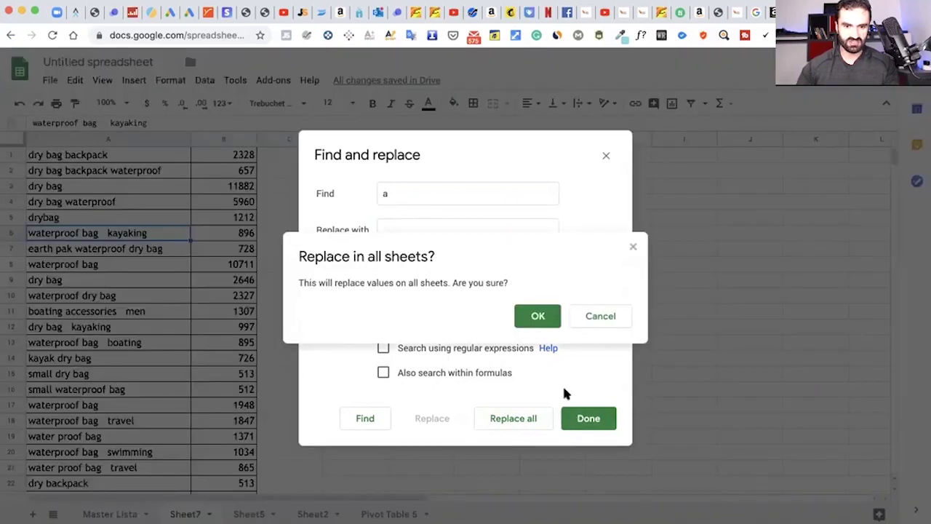
left_click(553, 317)
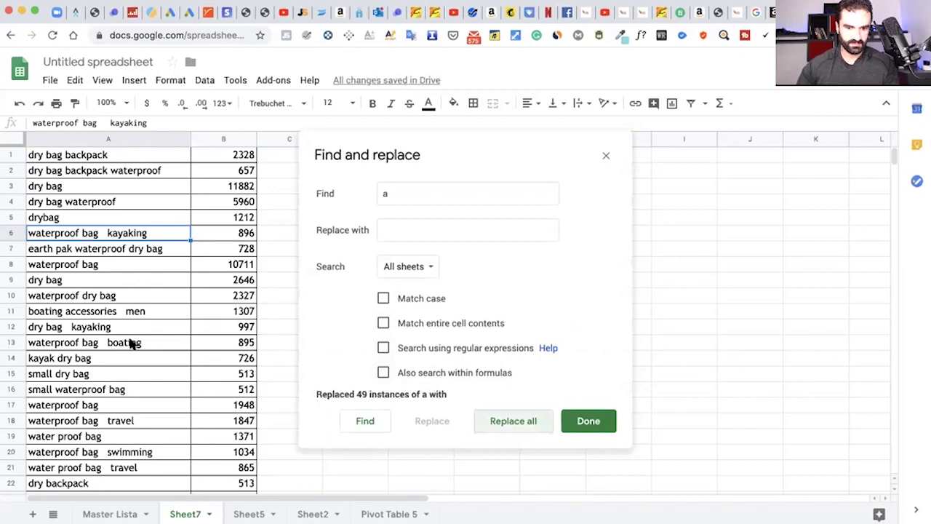
Step: Examine the keyword phrases in column A for remaining filler words and uneven spacing, and close Find and replace
scroll(133, 342, "down", 3)
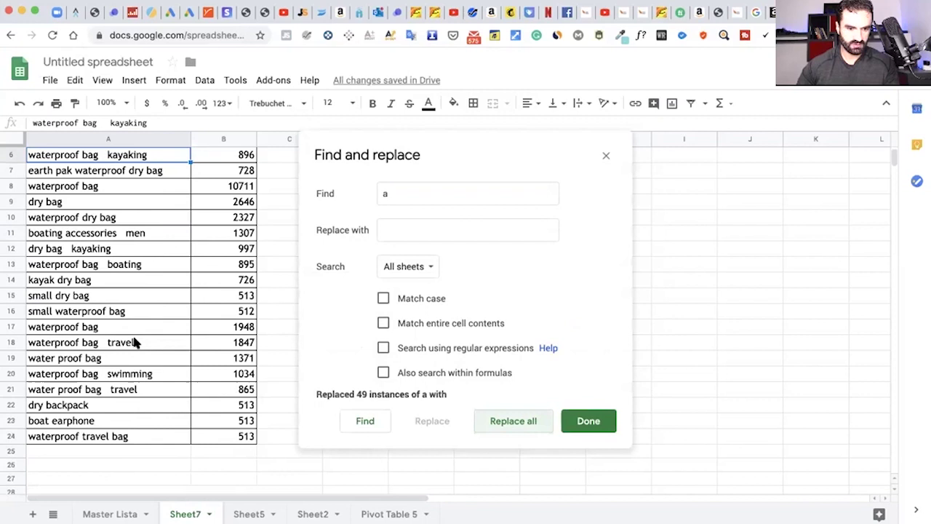
scroll(133, 342, "up", 1)
scroll(133, 341, "up", 2)
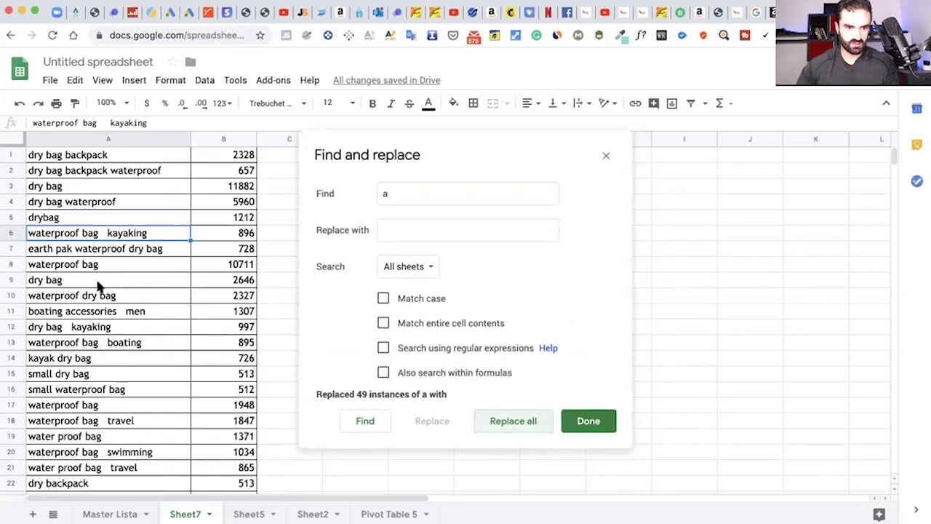
scroll(109, 336, "down", 3)
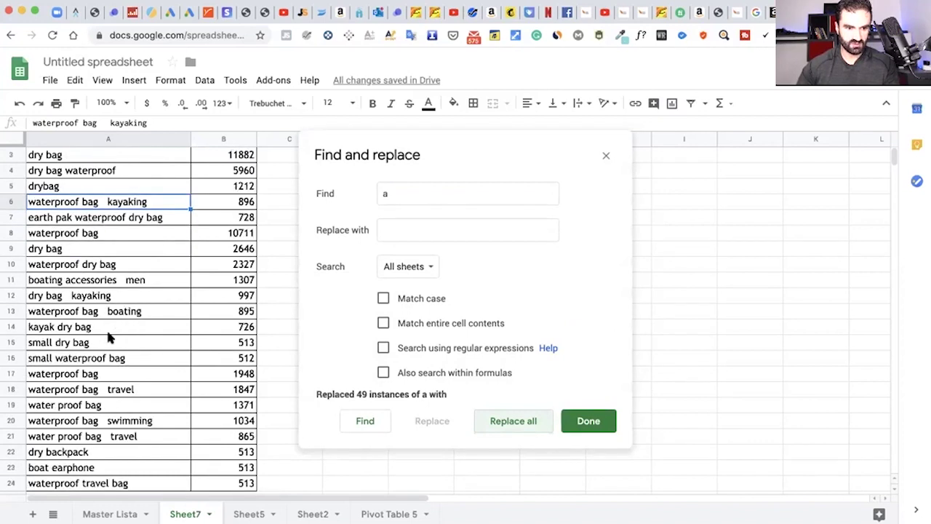
scroll(109, 336, "down", 2)
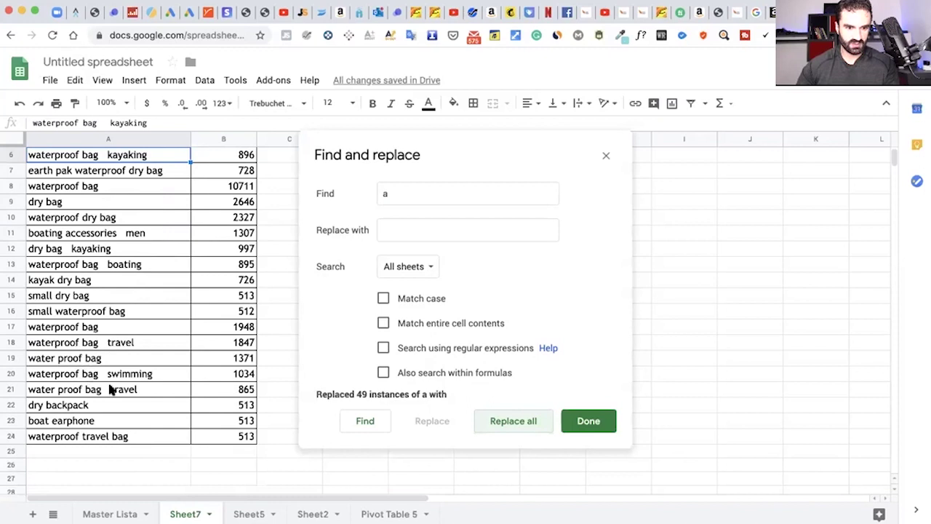
scroll(113, 386, "down", 1)
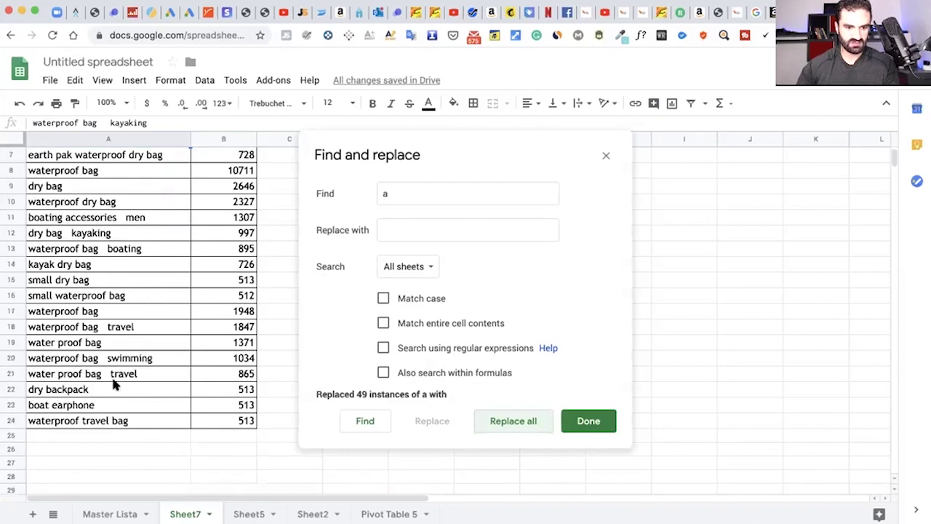
double_click(397, 193)
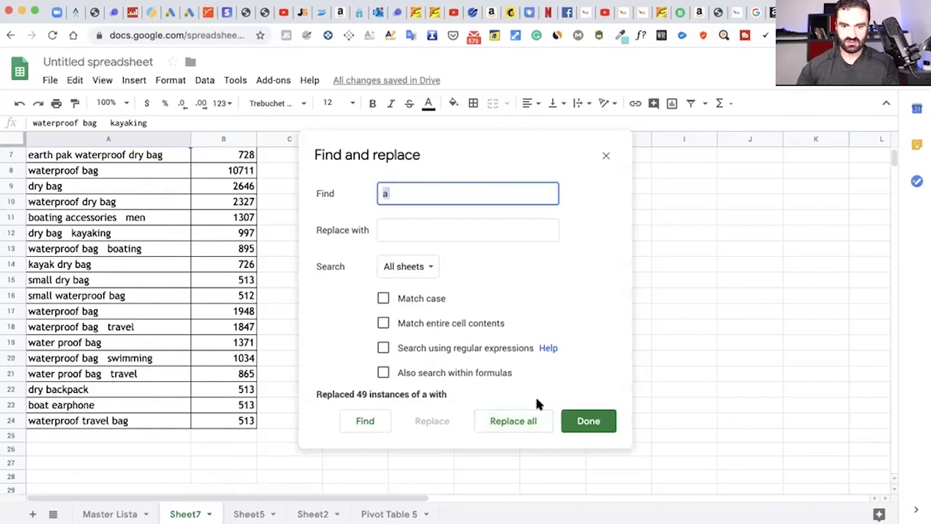
left_click(593, 420)
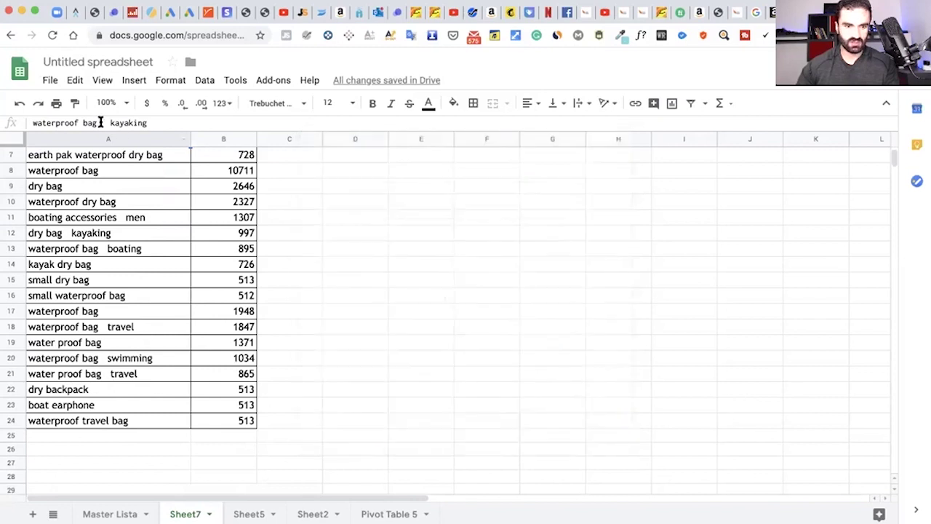
Step: Reduce the extra spaces between words in the keyword phrases across all sheets using Find and replace
scroll(109, 254, "up", 4)
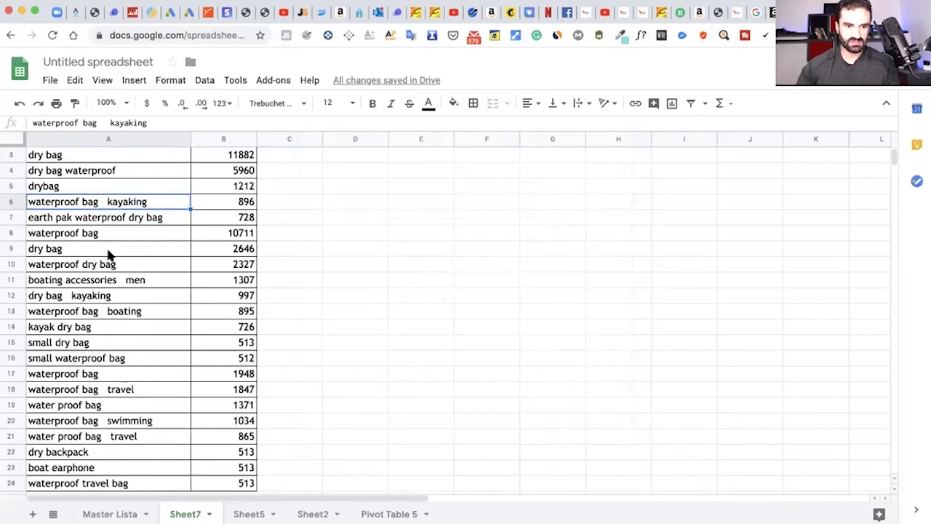
scroll(111, 261, "up", 2)
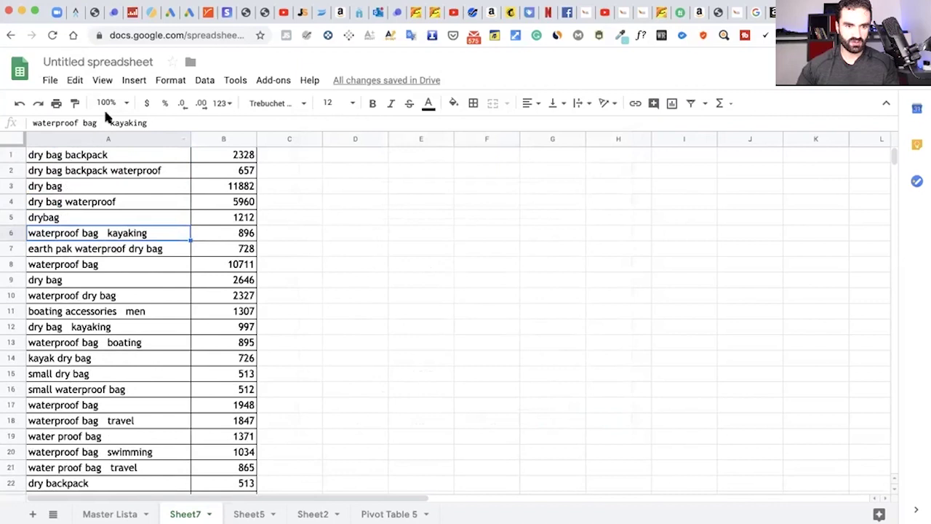
left_click(74, 80)
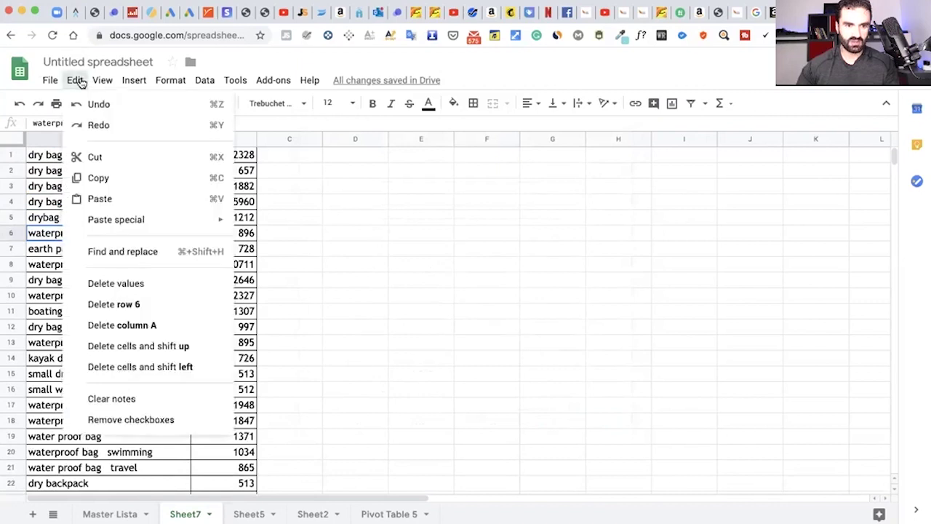
left_click(142, 258)
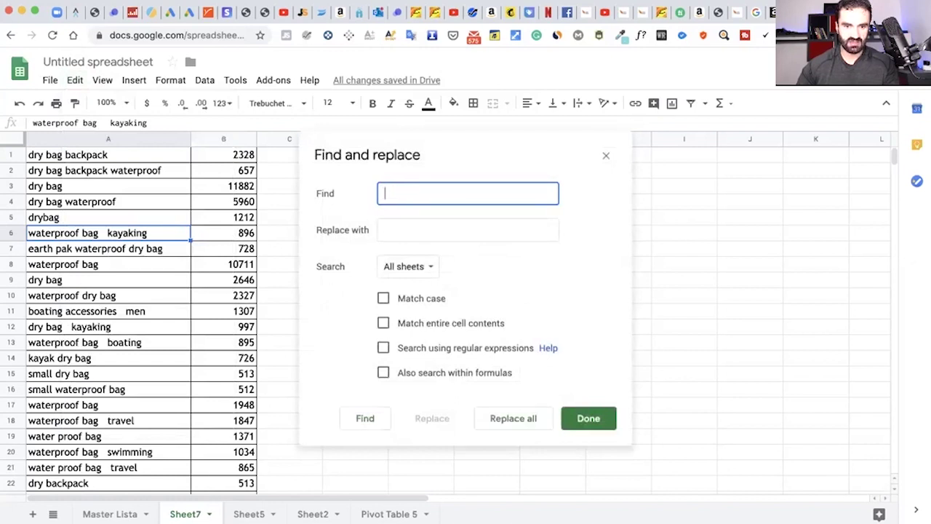
left_click(414, 230)
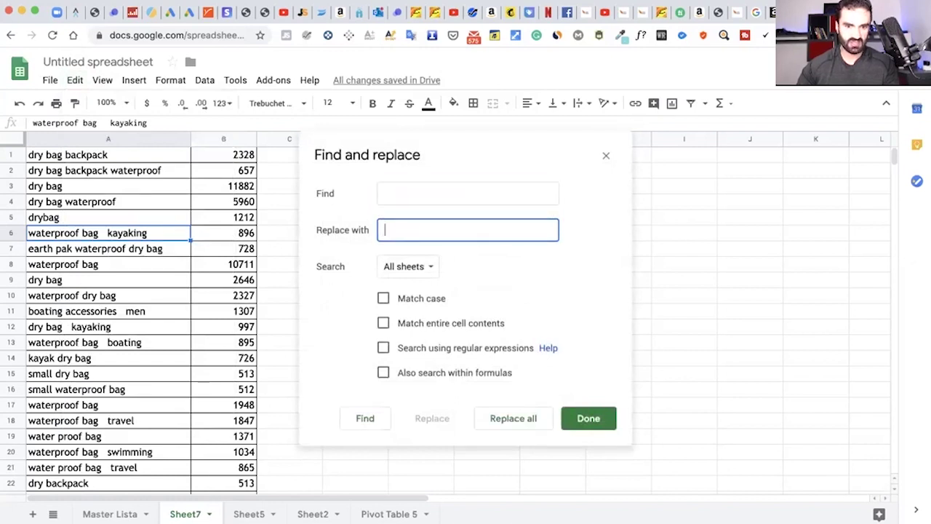
left_click(521, 426)
left_click(545, 320)
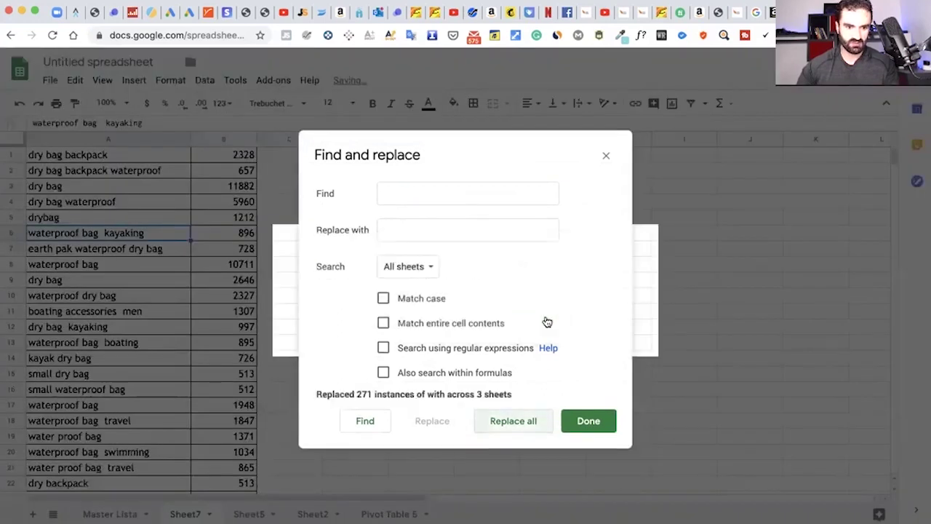
Step: Undo and redo the last space replacement across all sheets, and close Find and replace
left_click(21, 104)
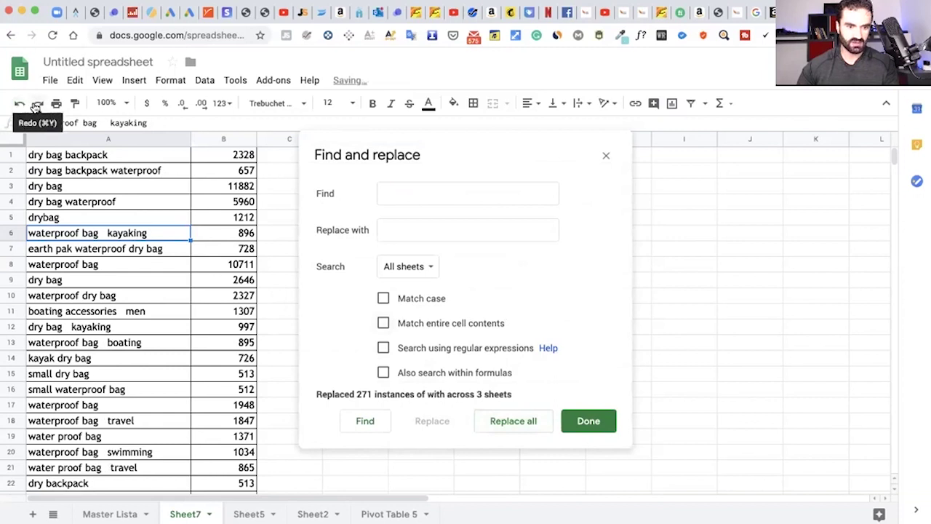
left_click(35, 104)
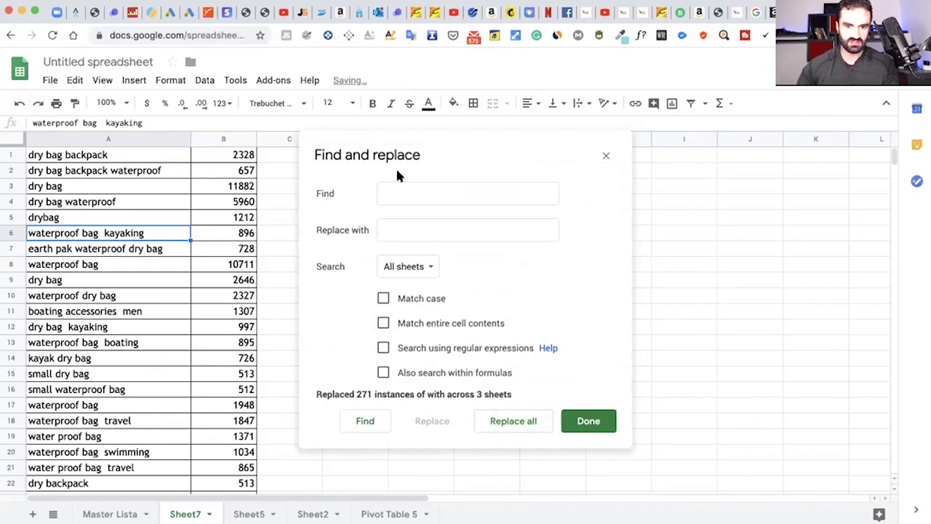
left_click(399, 192)
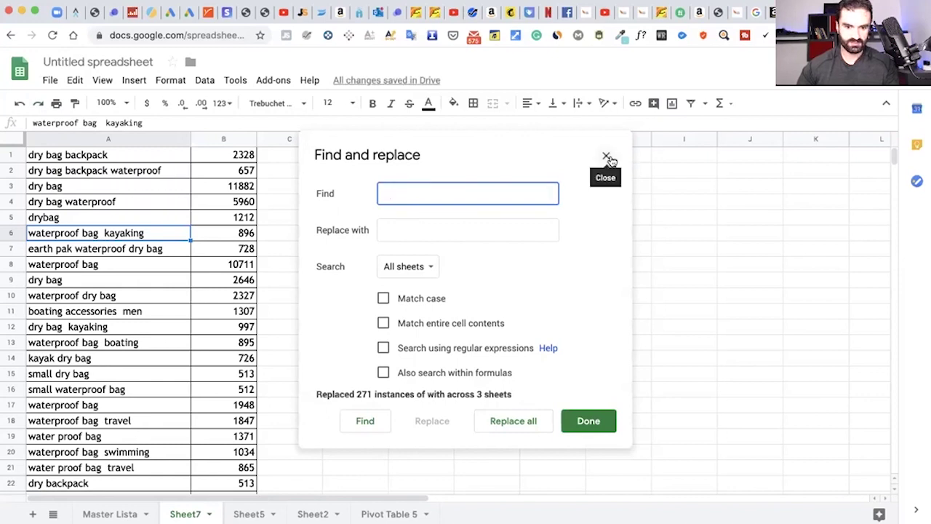
left_click(395, 223)
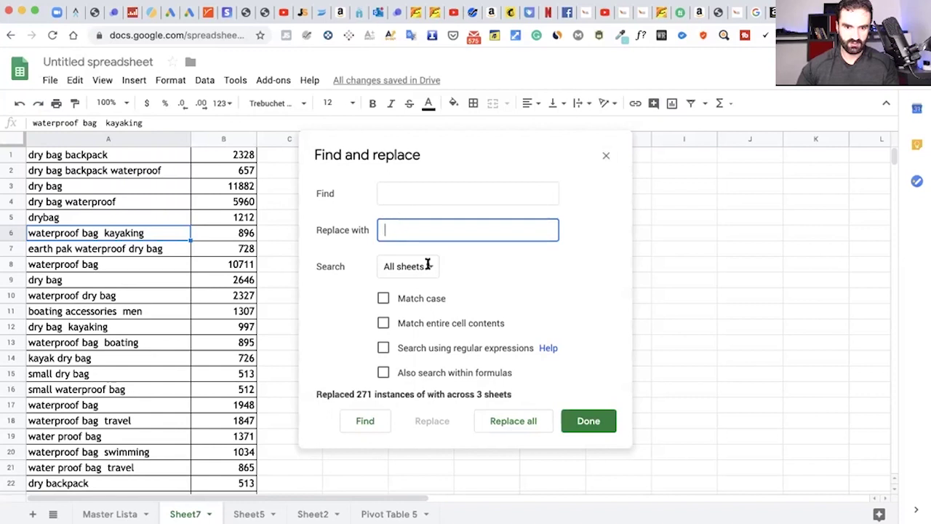
left_click(535, 420)
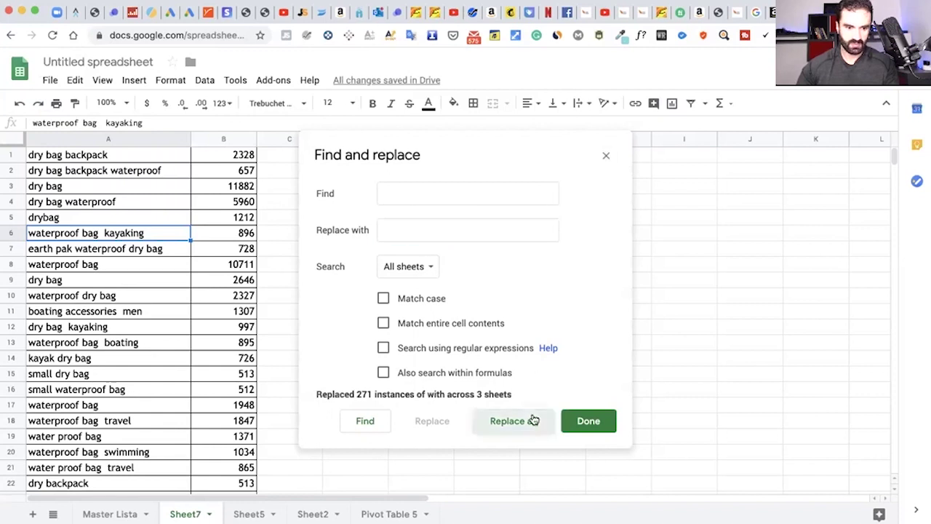
left_click(588, 421)
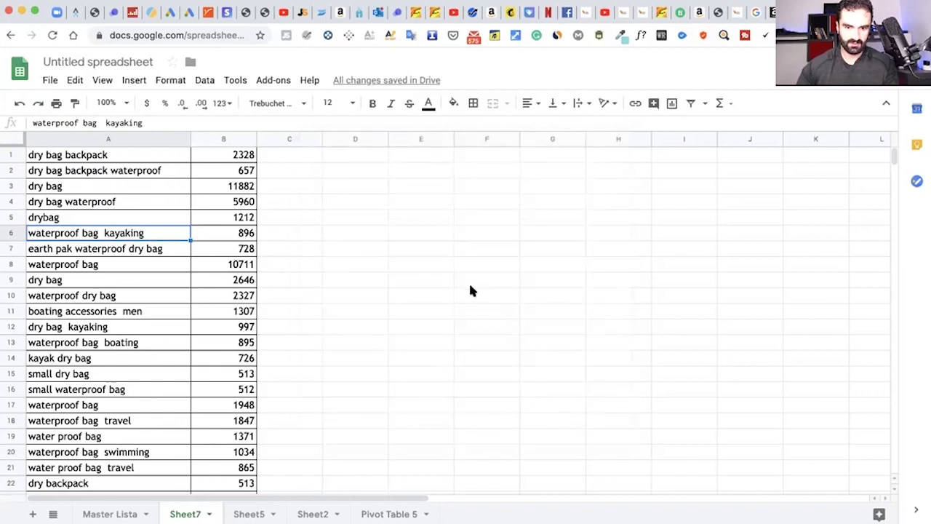
Step: Replace the remaining double spaces in the keyword phrases with single spaces across all sheets, and close Find and replace
left_click(73, 80)
left_click(120, 251)
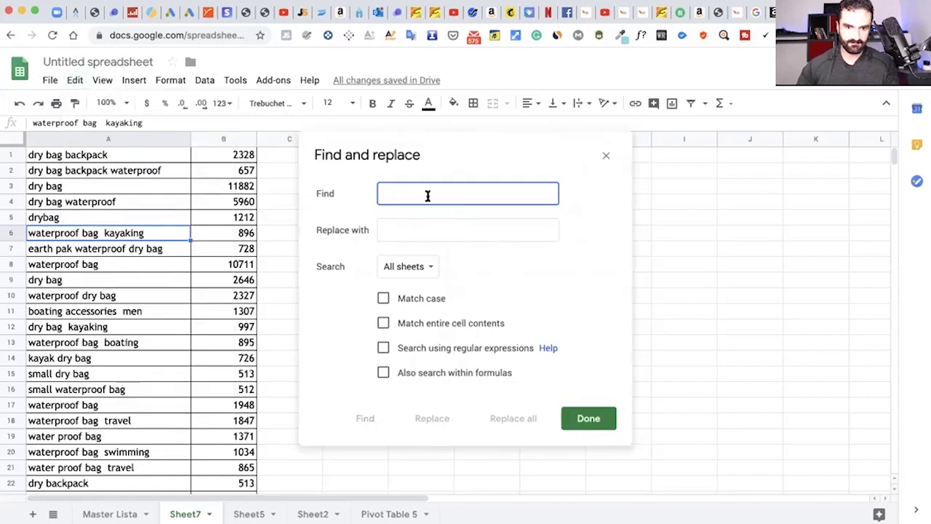
left_click(430, 230)
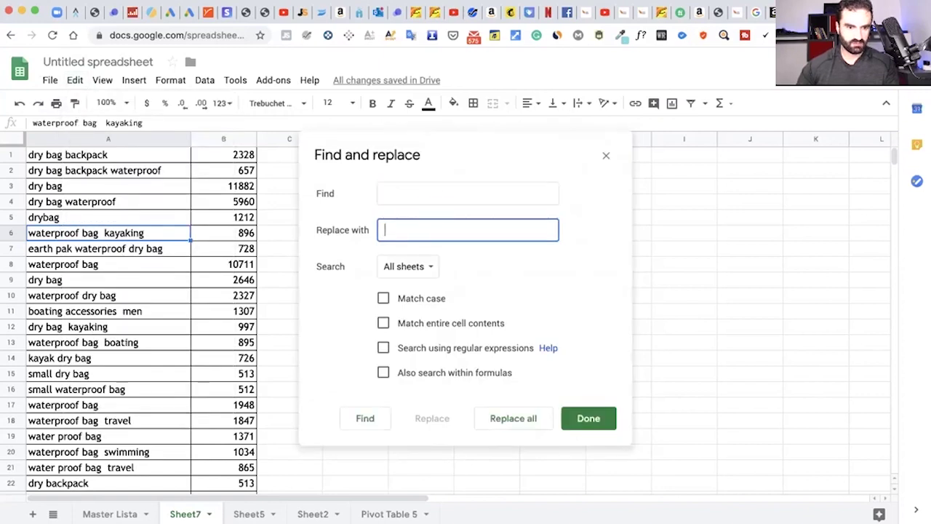
left_click(529, 421)
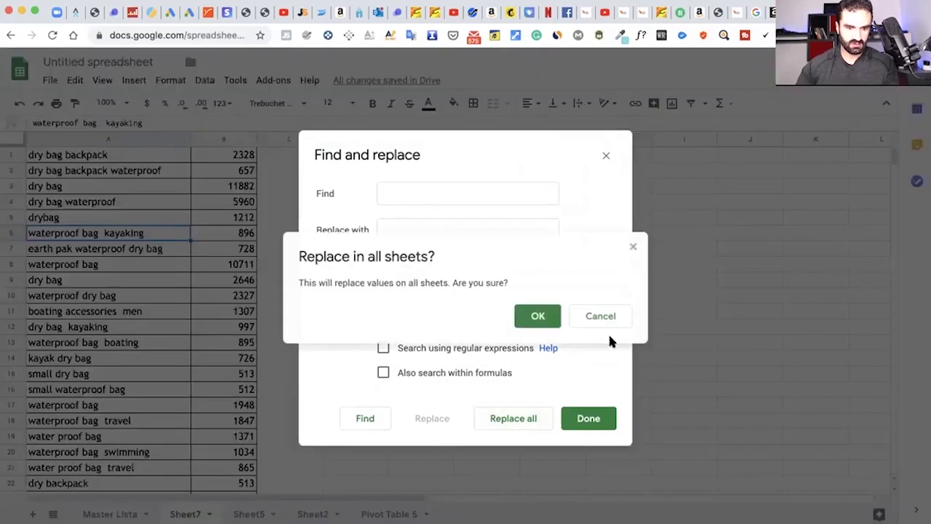
left_click(538, 319)
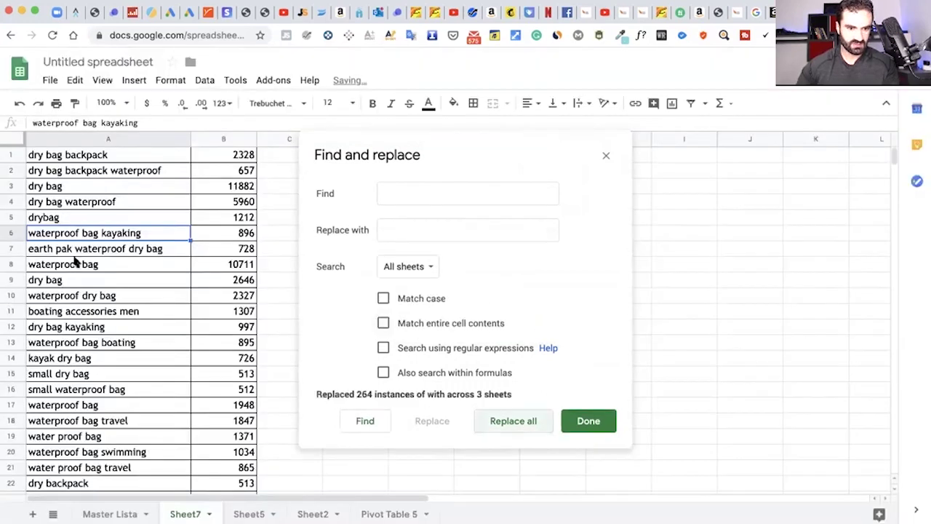
scroll(88, 355, "down", 3)
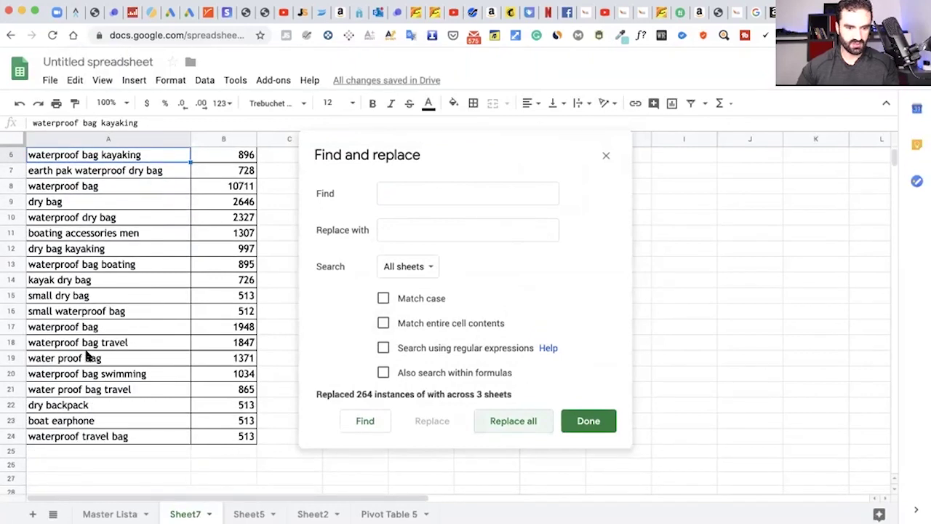
scroll(87, 355, "up", 3)
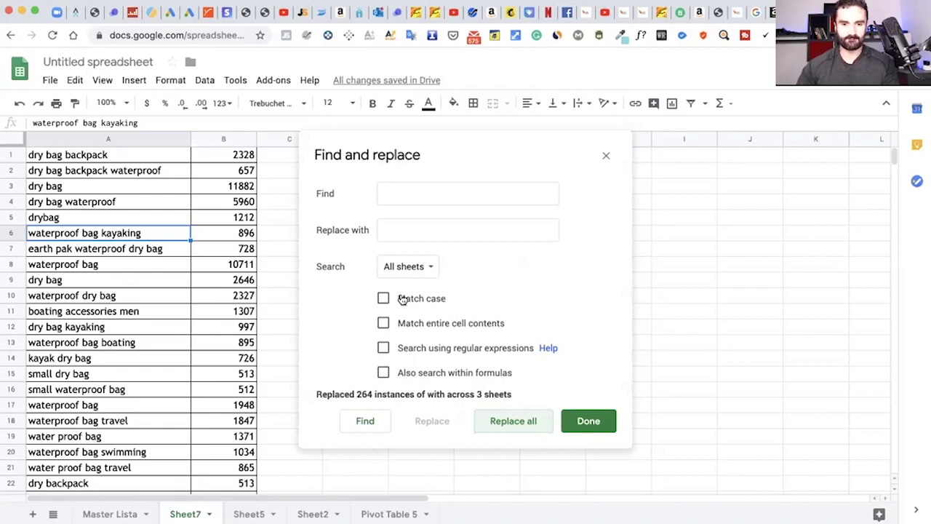
left_click(602, 427)
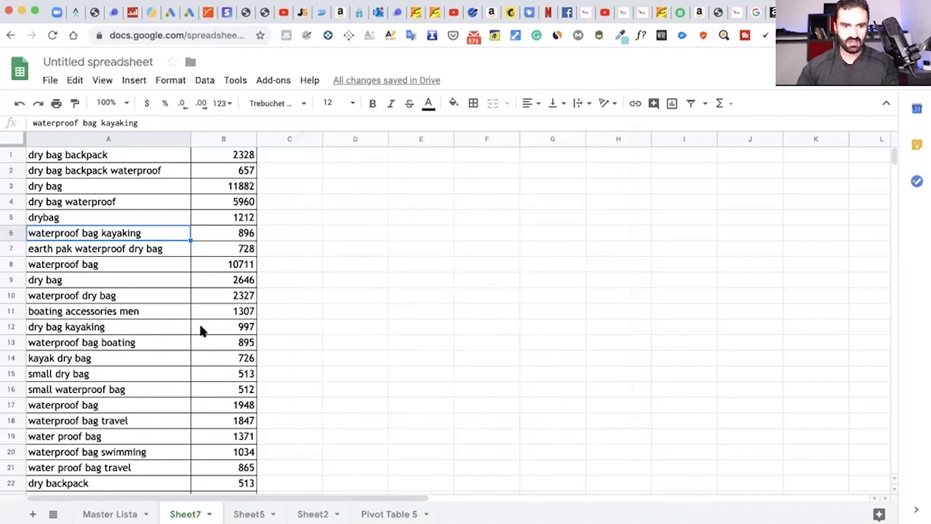
Step: Create a filter on columns A and B and sort the keyword phrases in column A from Z to A
scroll(202, 329, "down", 3)
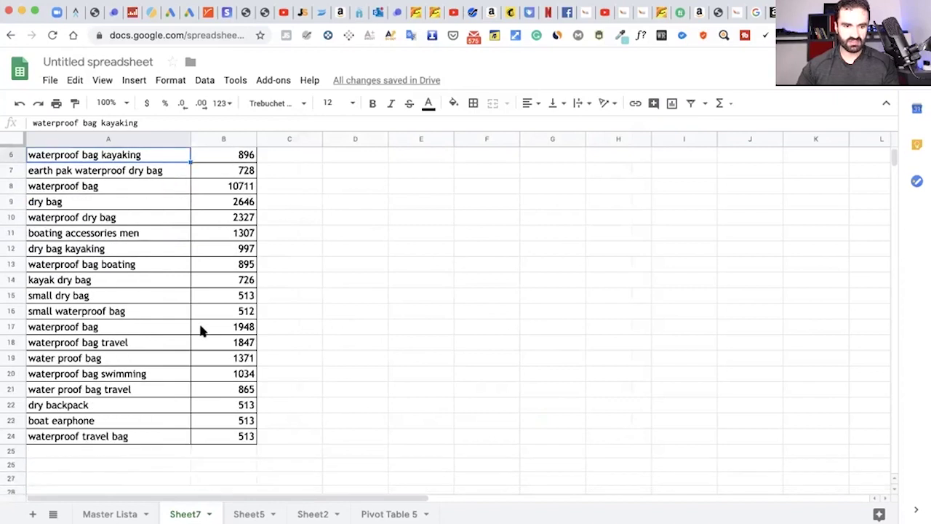
scroll(202, 329, "up", 2)
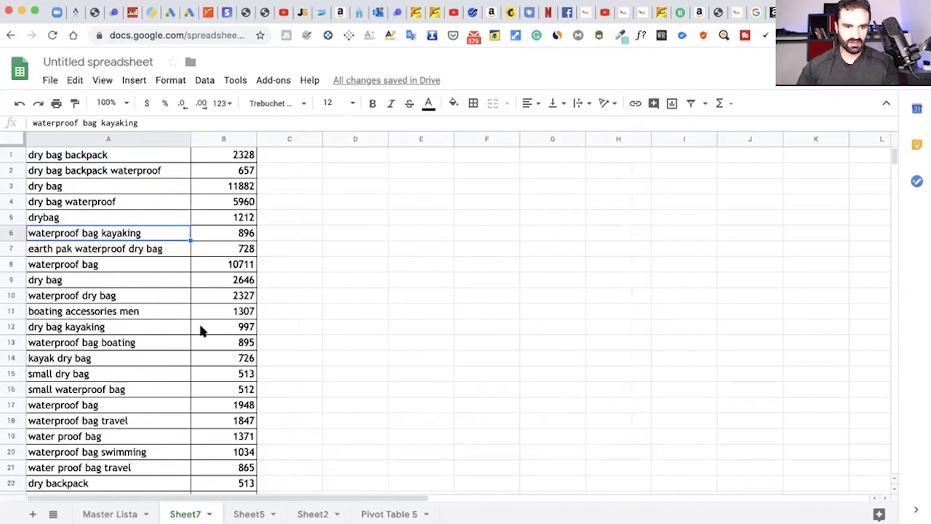
left_click(120, 140)
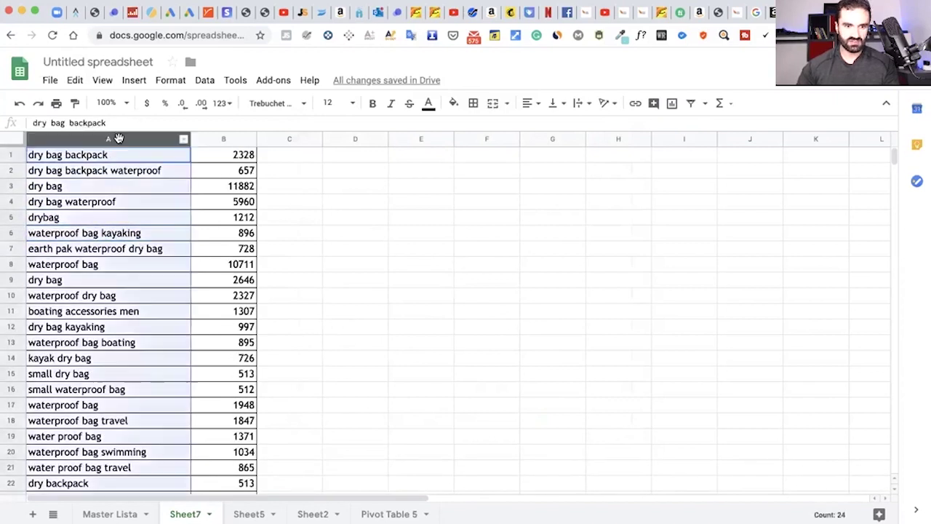
left_click(215, 139, "shift")
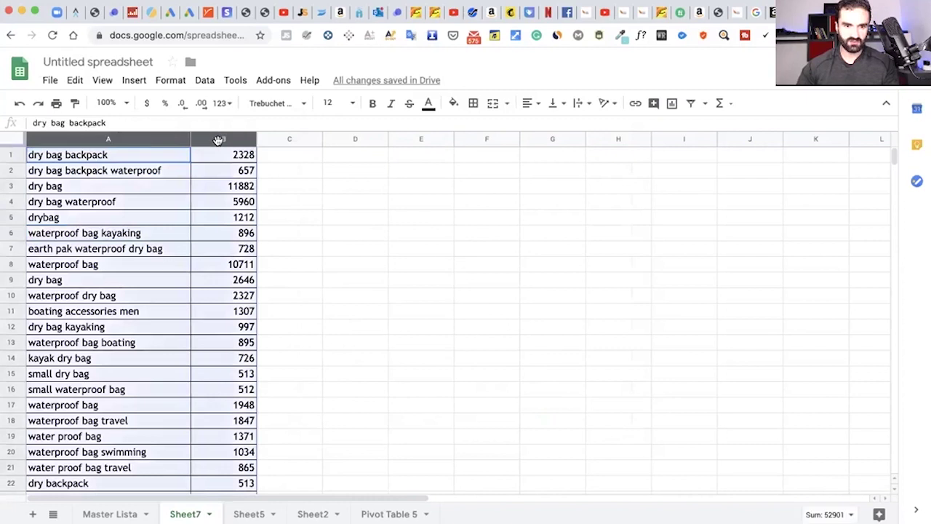
left_click(693, 107)
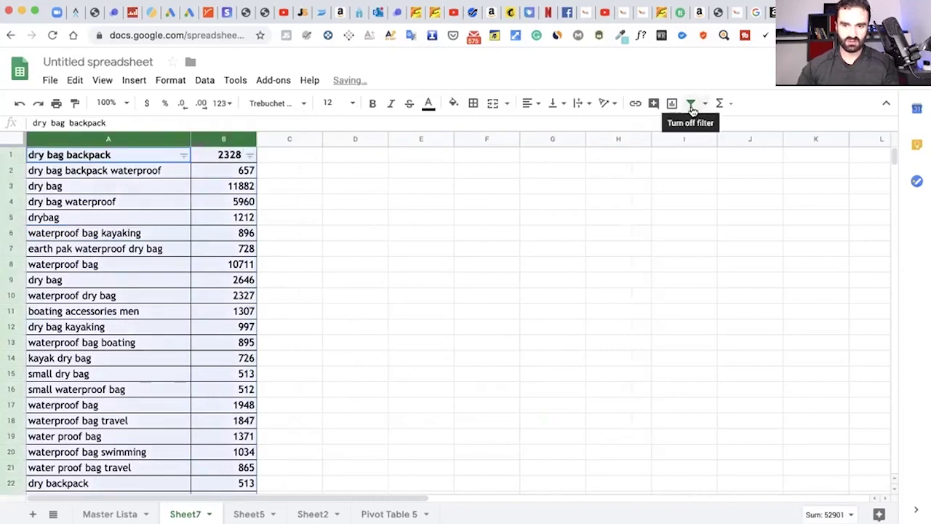
left_click(184, 157)
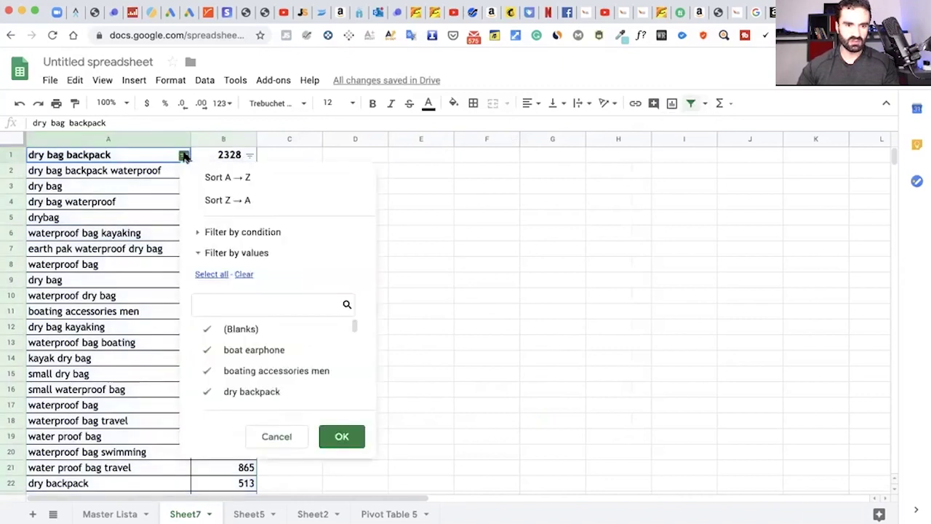
left_click(225, 199)
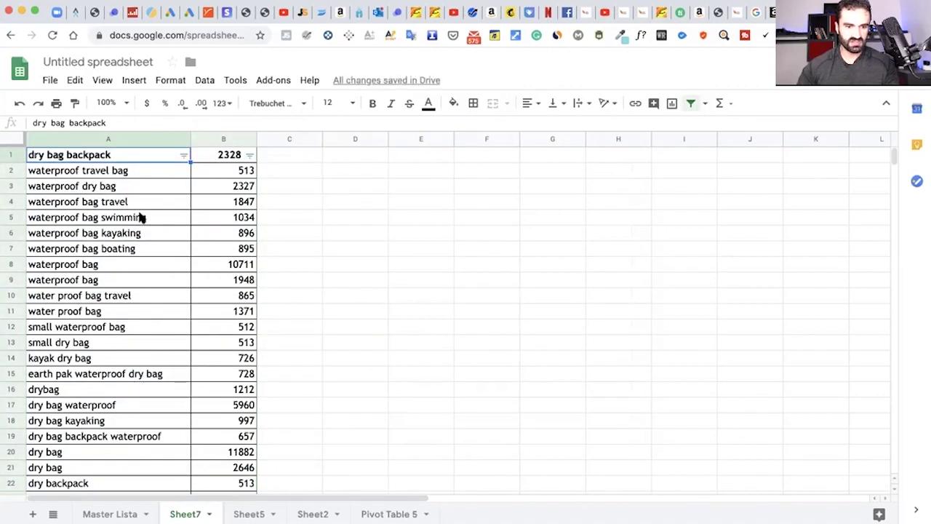
Step: Sort the list by the search volumes in column B in descending order
scroll(142, 217, "down", 2)
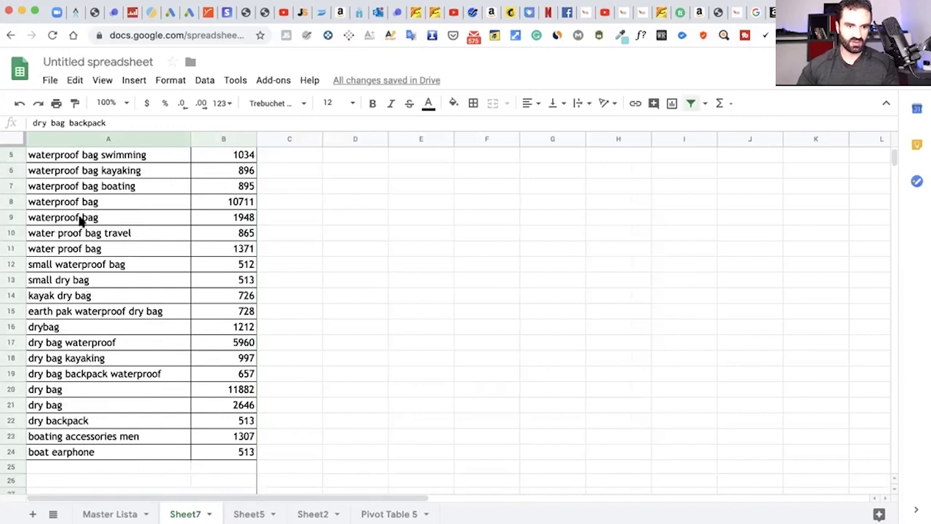
scroll(93, 241, "up", 1)
scroll(94, 268, "up", 2)
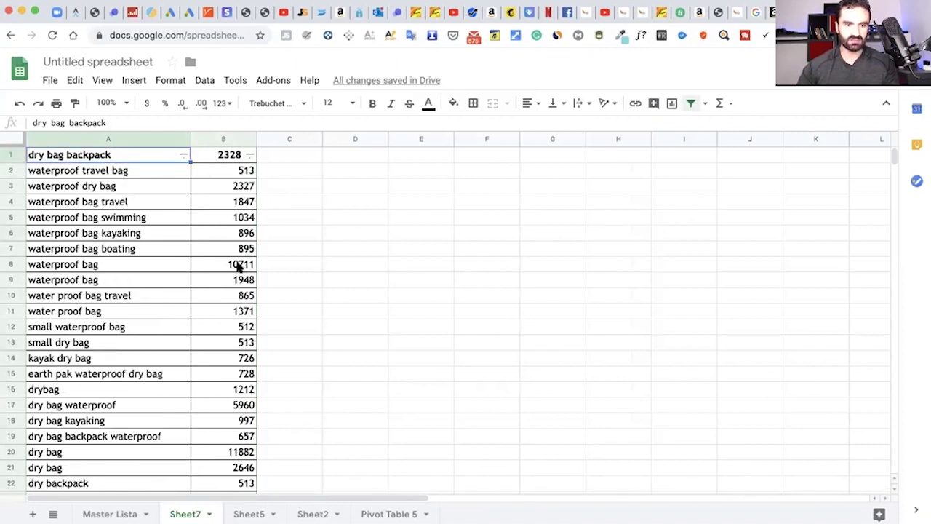
left_click(250, 155)
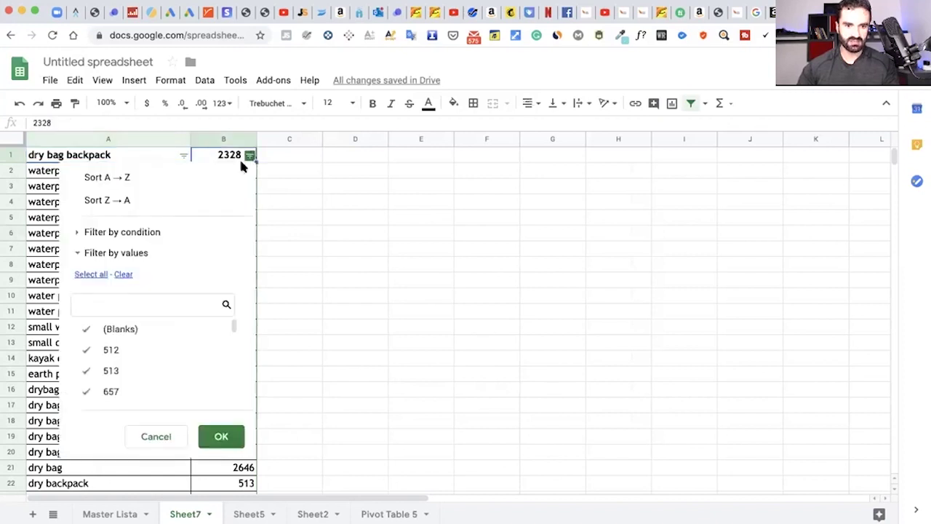
left_click(182, 201)
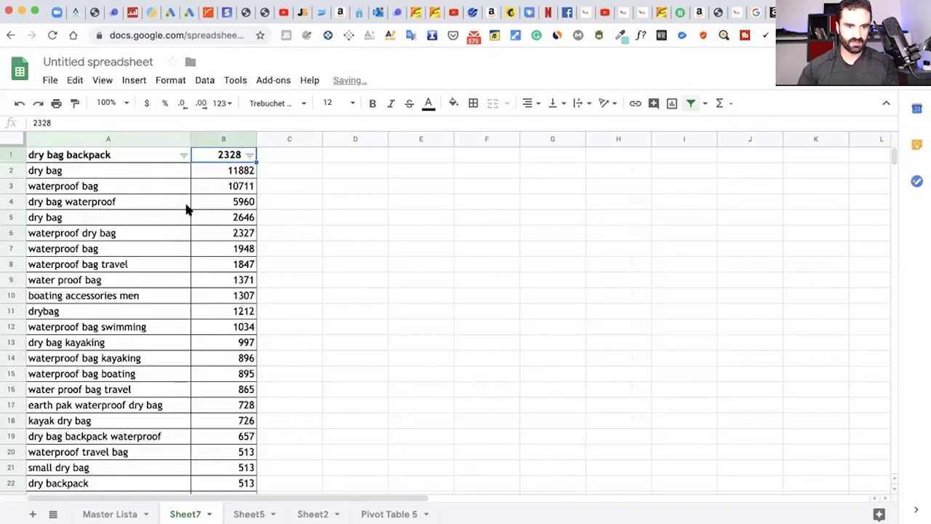
left_click(249, 155)
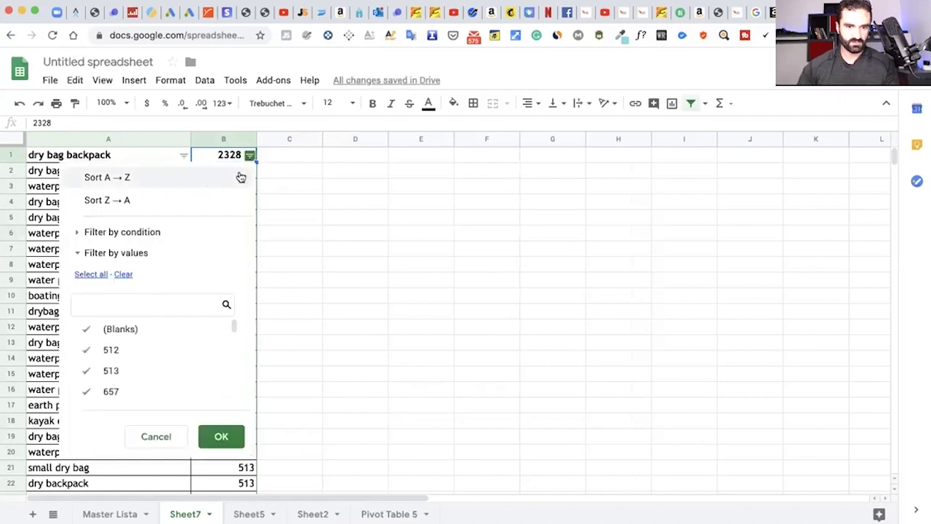
left_click(197, 202)
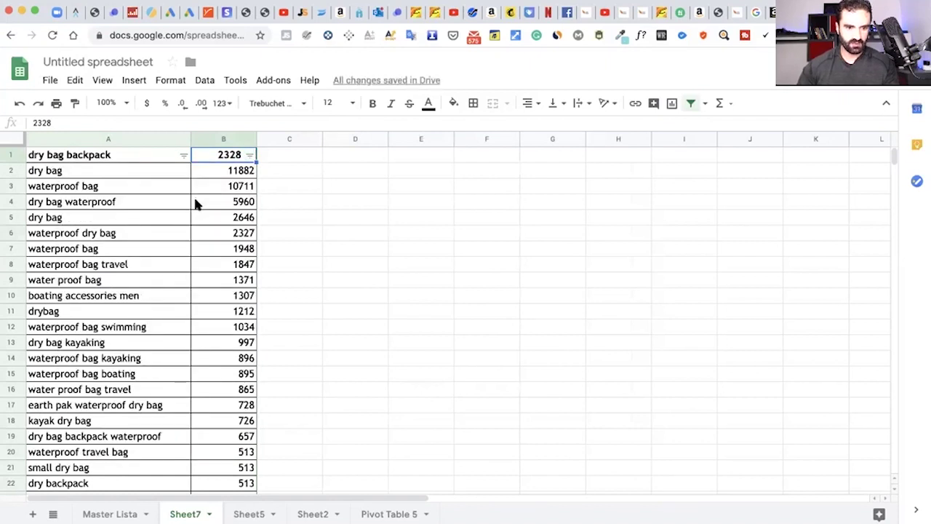
Step: Sort the list back by keyword phrase in column A from Z to A
left_click(184, 156)
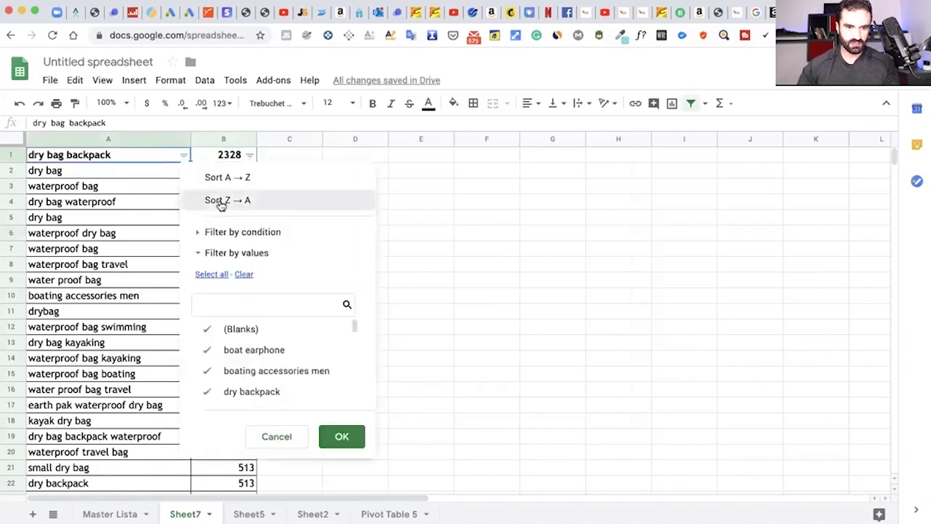
left_click(216, 202)
scroll(172, 220, "down", 2)
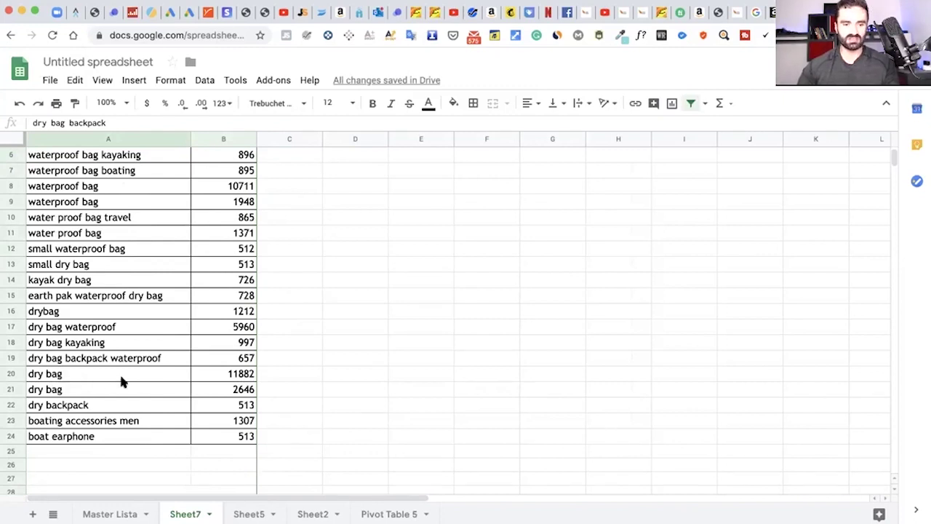
Step: Create a pivot table in a new sheet from the keyword and volume data in Sheet7!A1:B24
left_click(243, 439)
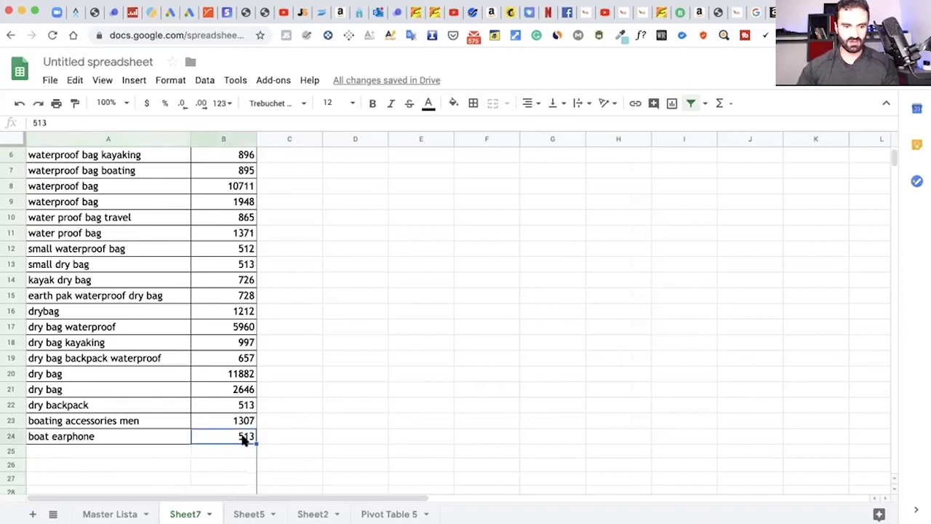
scroll(150, 289, "up", 3)
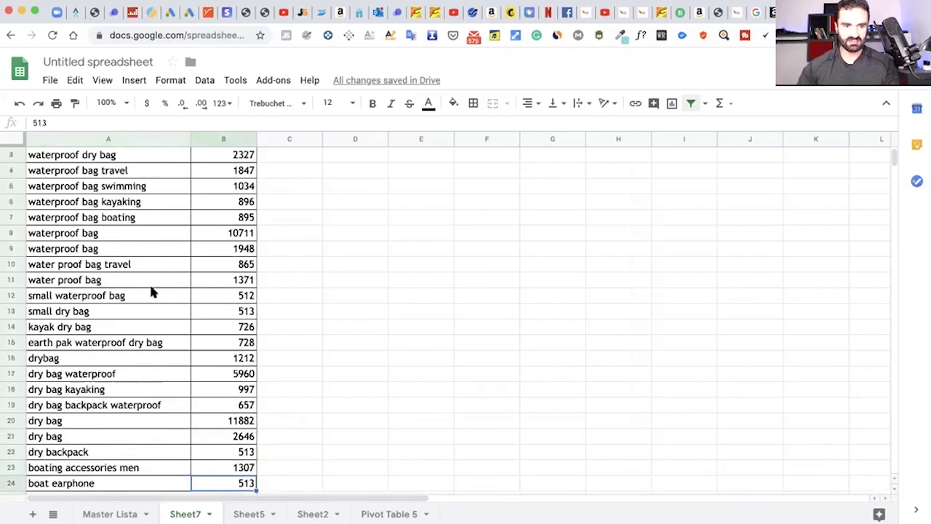
left_click(61, 154, "shift")
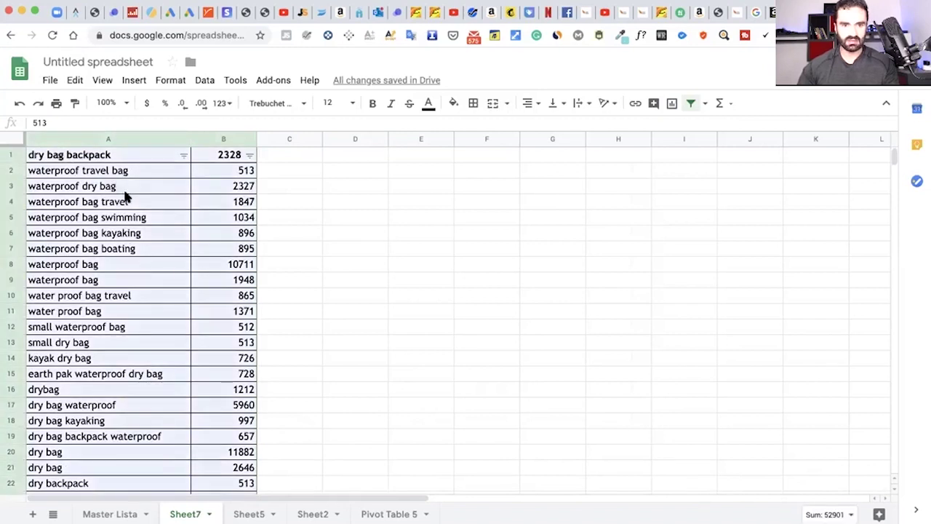
left_click(235, 81)
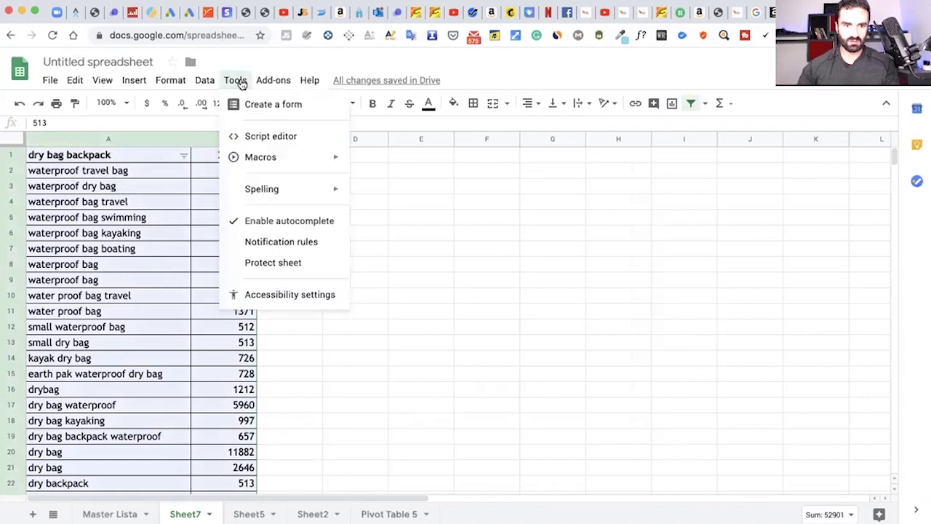
mouse_move(205, 84)
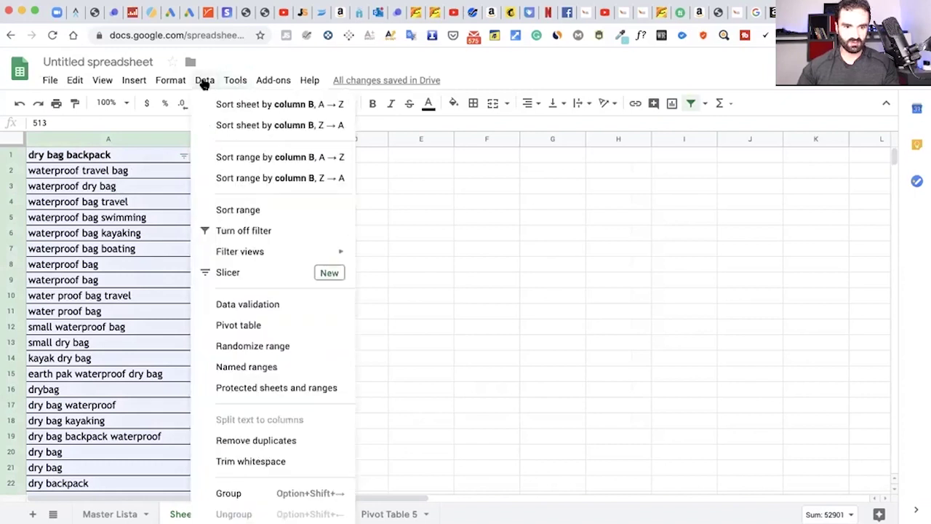
left_click(240, 326)
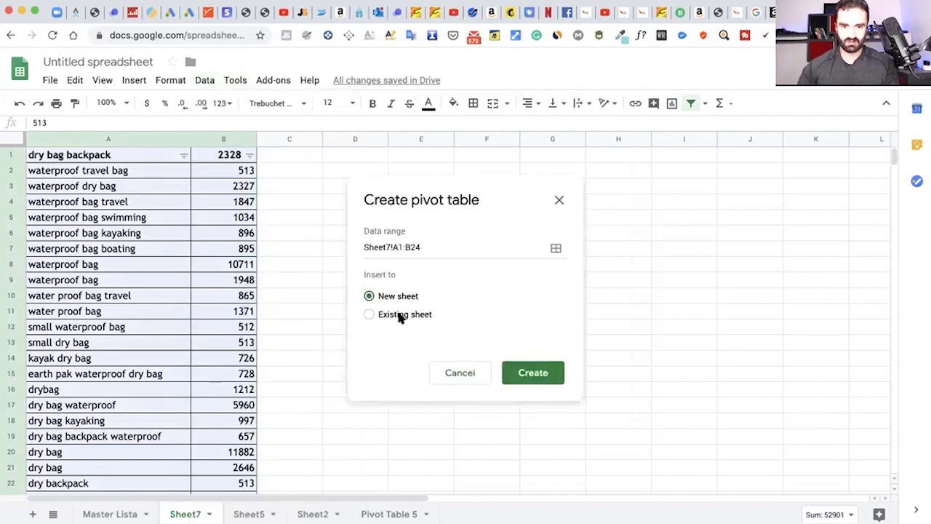
left_click(525, 384)
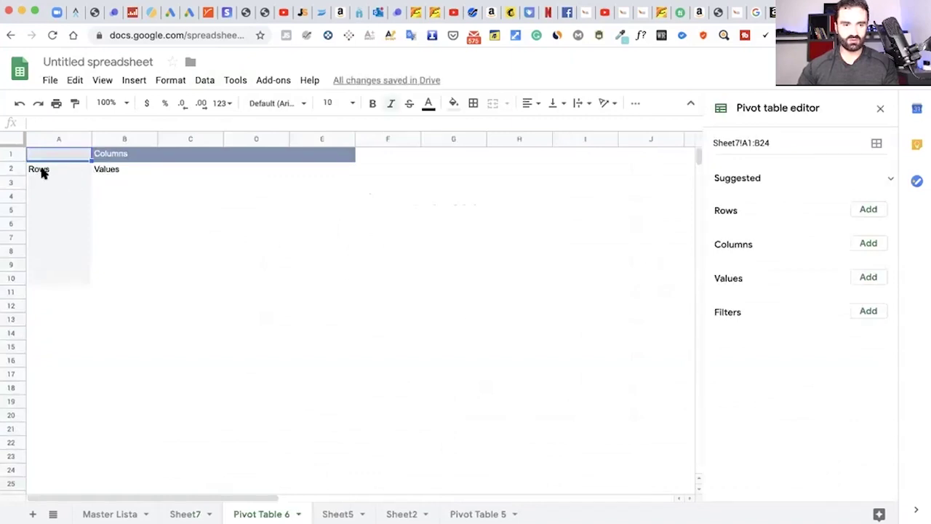
Step: Add the "dry bag backpack" field as pivot table rows and the 2328 field as values summarized by SUM
left_click(870, 210)
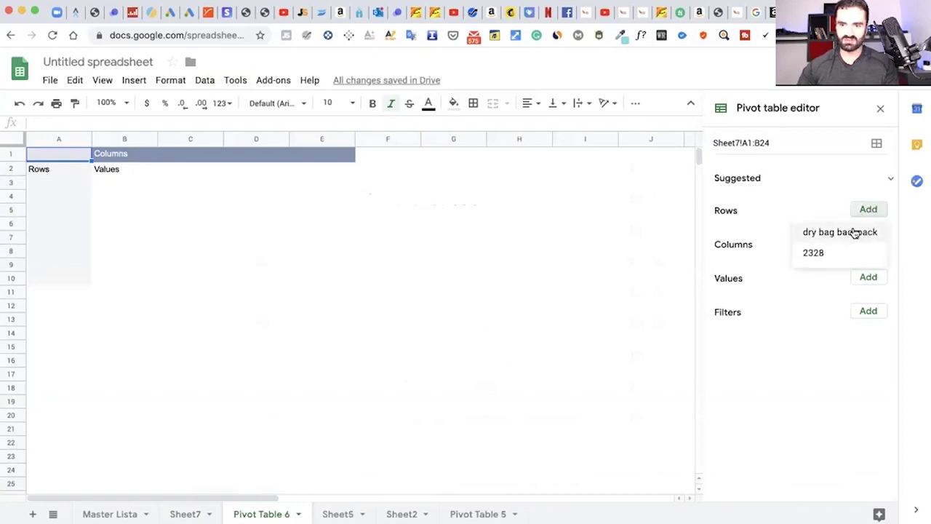
left_click(854, 231)
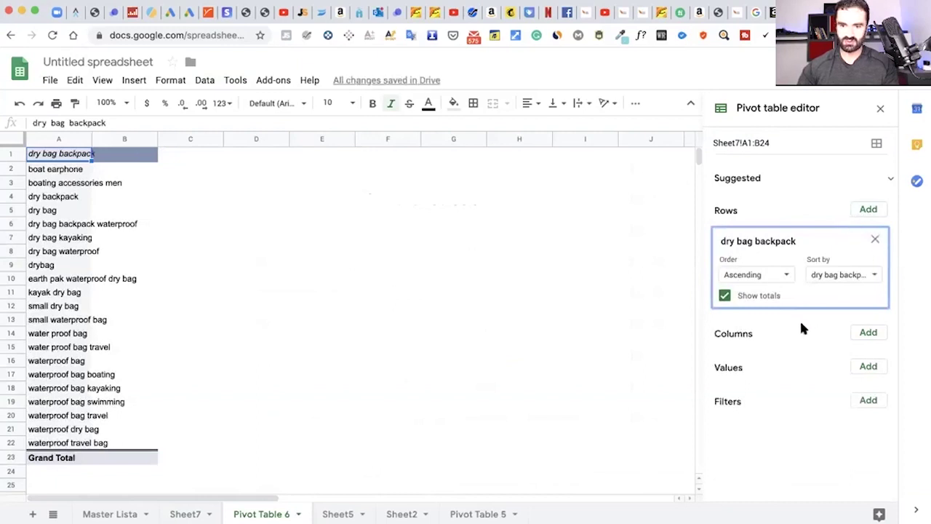
left_click(869, 368)
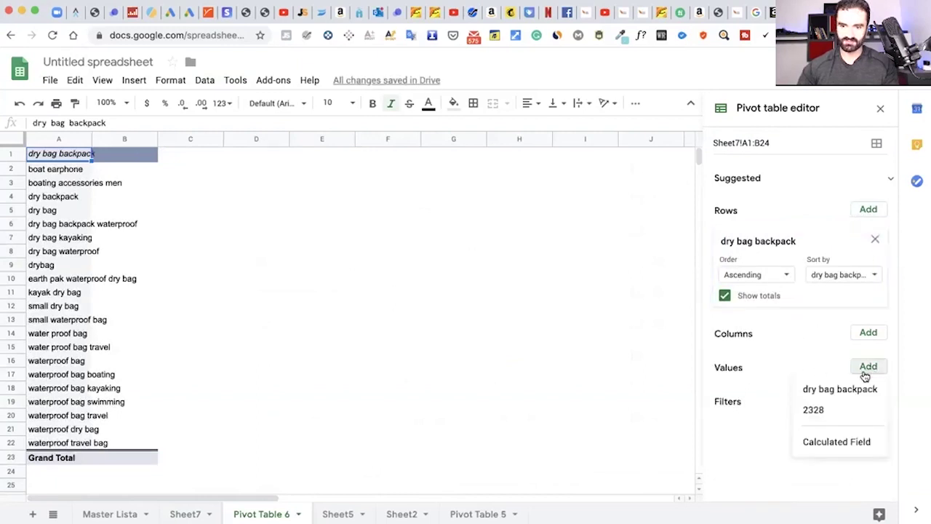
left_click(816, 410)
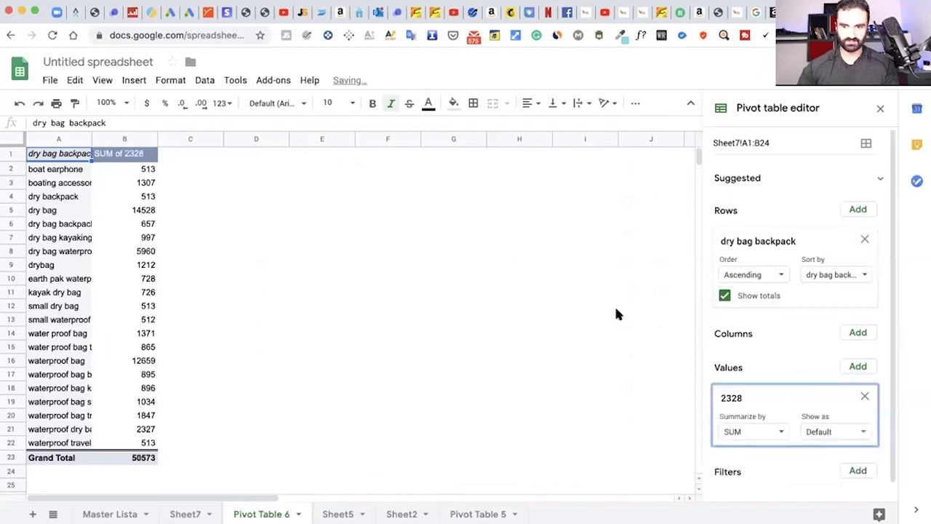
left_click(573, 330)
Step: Widen column A of the pivot table sheet so the full keyword phrases fit
scroll(581, 329, "down", 1)
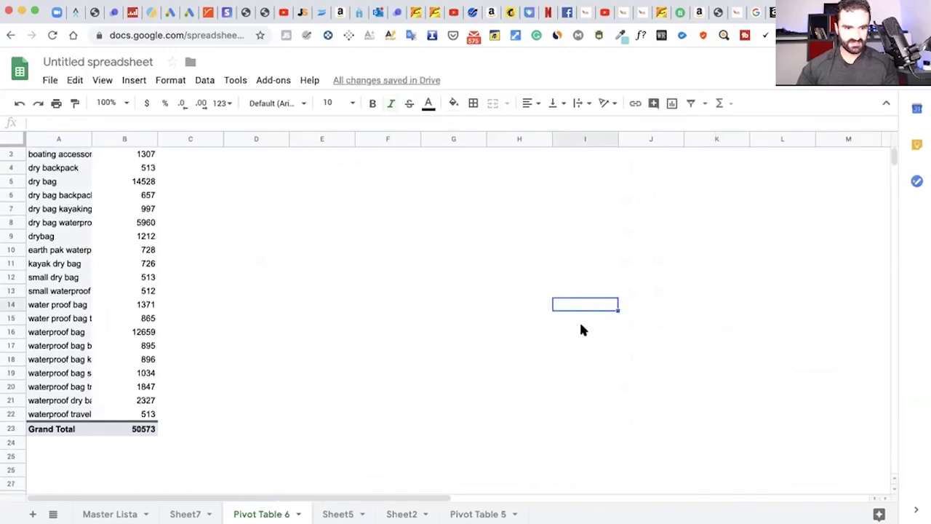
left_click_drag(92, 138, 210, 136)
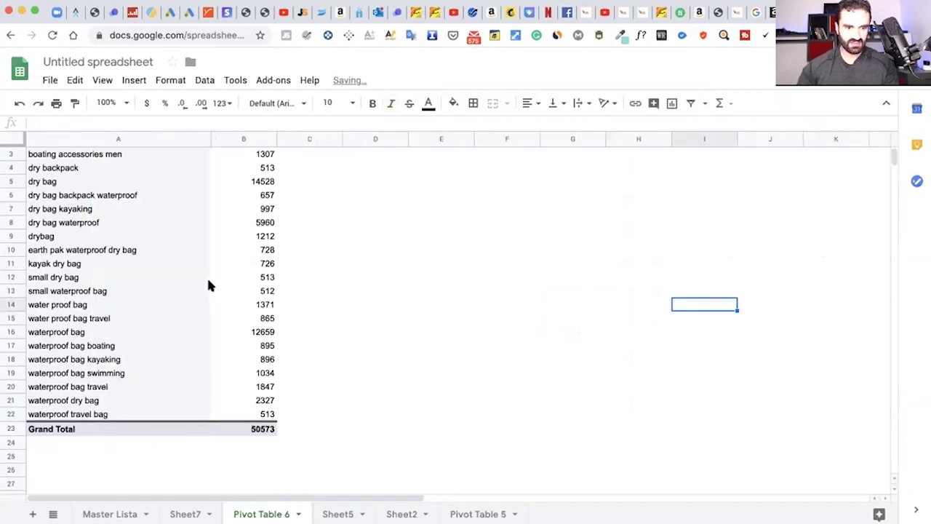
scroll(121, 312, "up", 1)
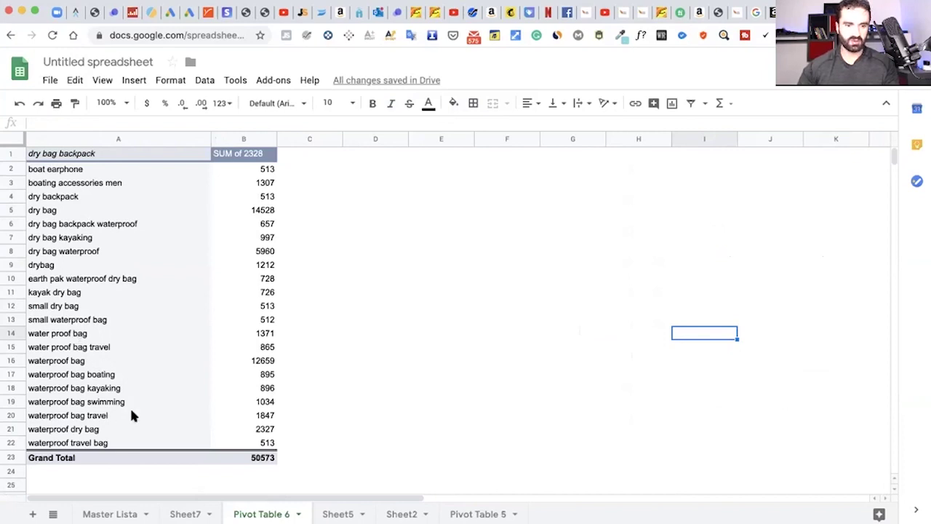
Step: Copy the pivot table's keyword and volume range A1:B22, leaving out the Grand Total row
left_click(267, 442)
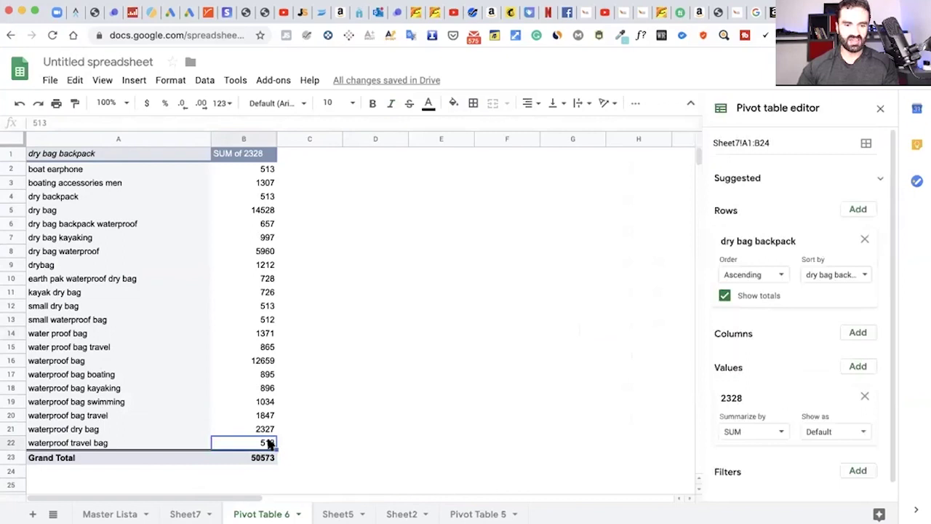
left_click(64, 436)
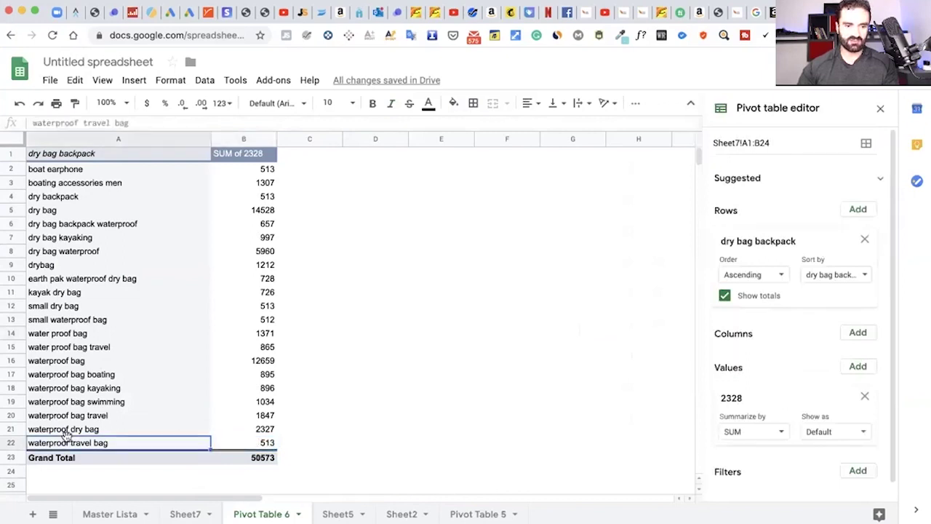
left_click(263, 434)
left_click(263, 441)
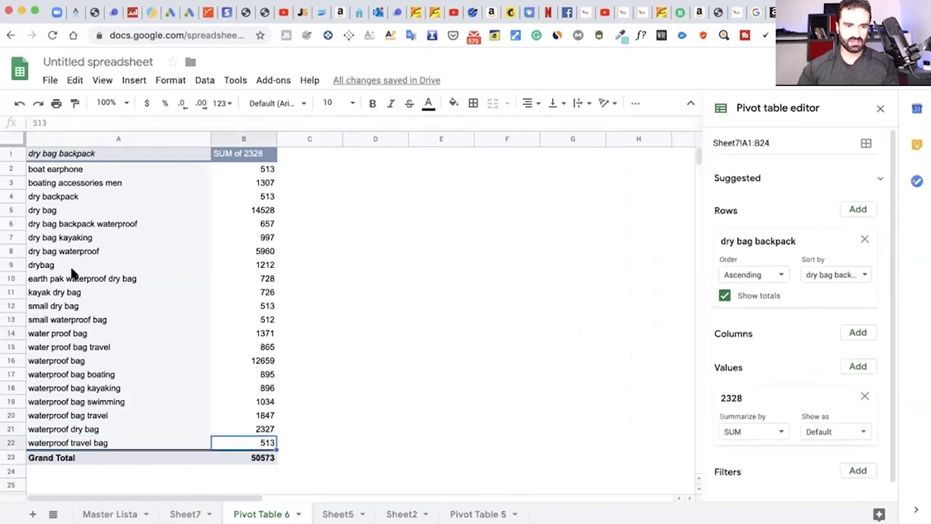
left_click(46, 156, "shift")
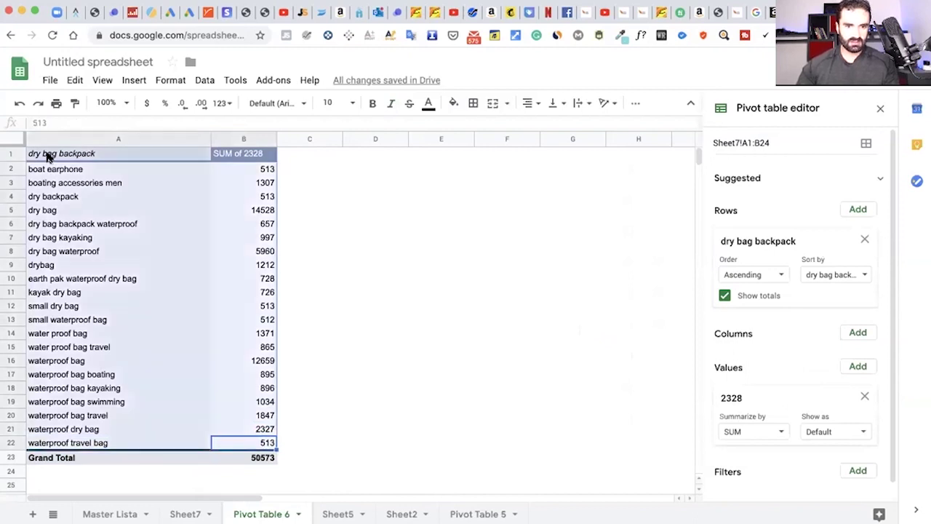
right_click(160, 157)
left_click(196, 190)
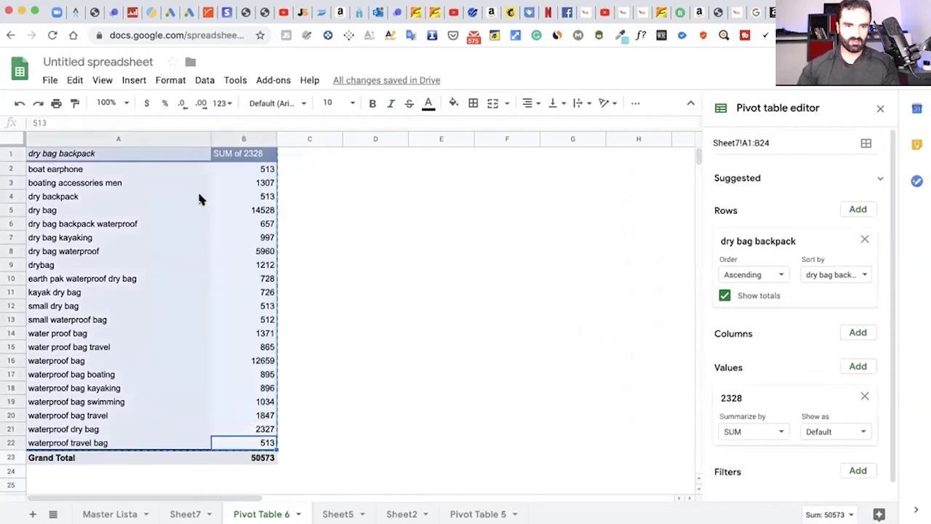
Step: Add a new sheet and paste the copied pivot table range at cell A1
left_click(33, 514)
left_click(62, 153)
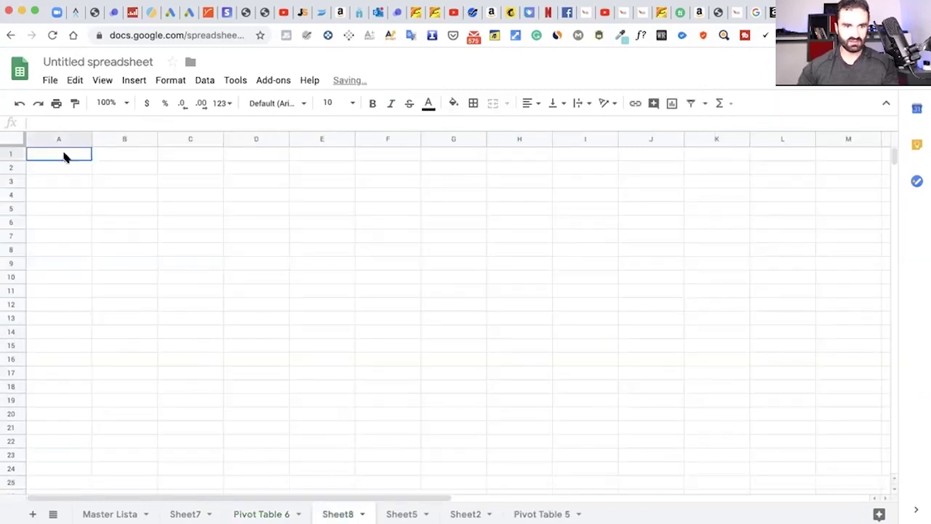
key("ctrl+v")
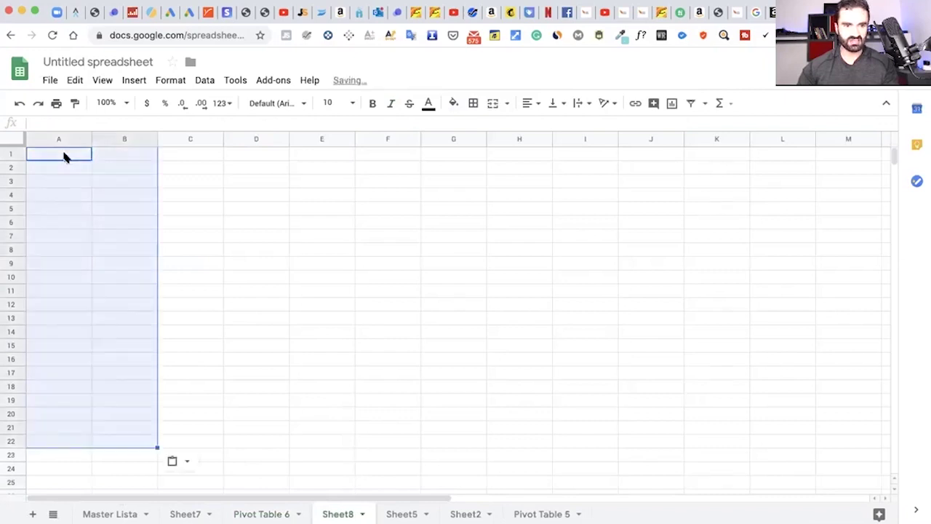
Step: Try to remove the Grand Total row from the pasted pivot table
left_click(186, 427)
left_click(137, 457)
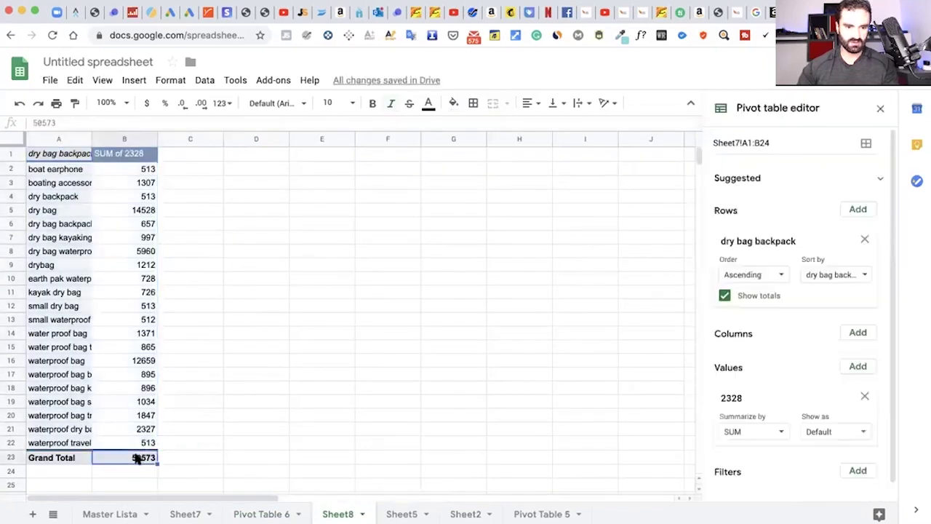
left_click(46, 454, "shift")
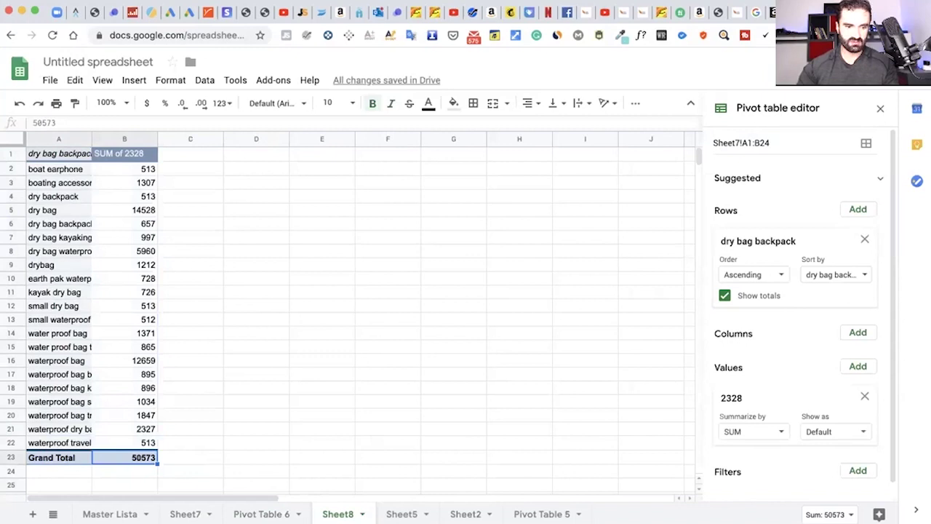
left_click(58, 456)
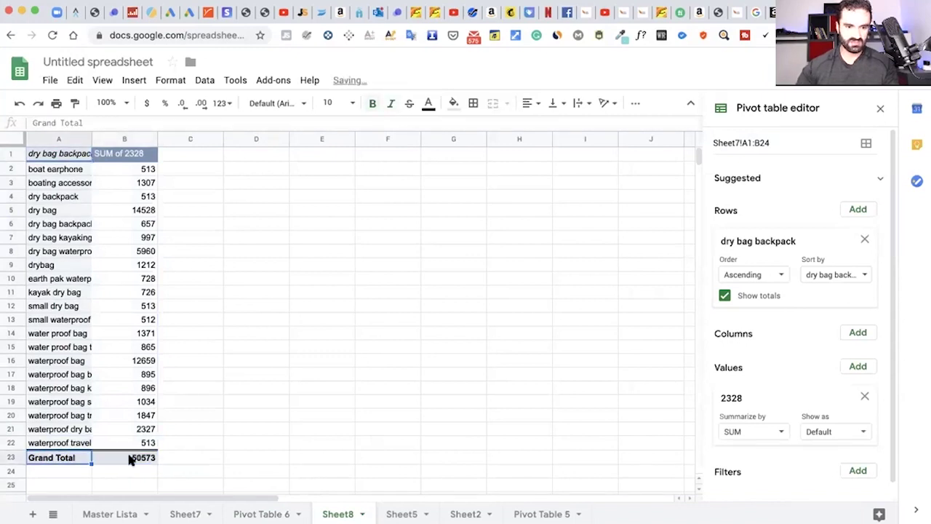
left_click(142, 457, "shift")
right_click(143, 457)
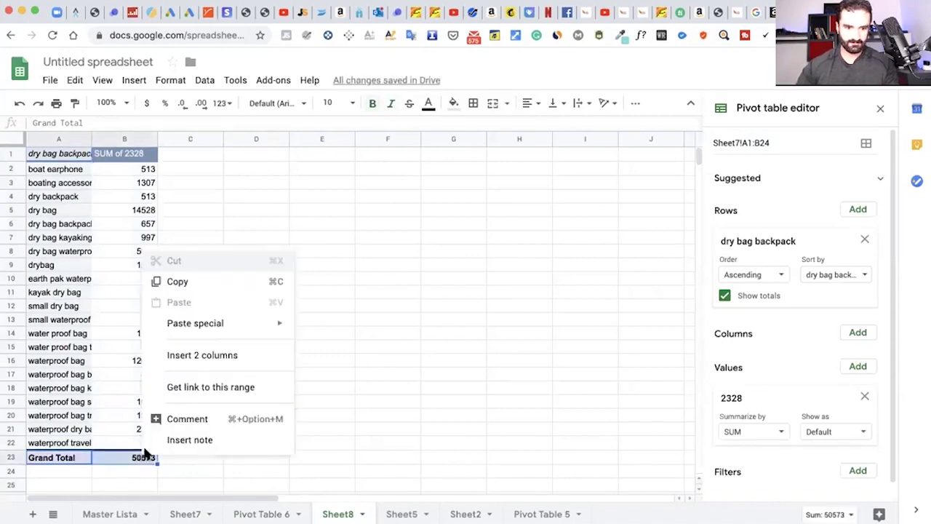
left_click(108, 453)
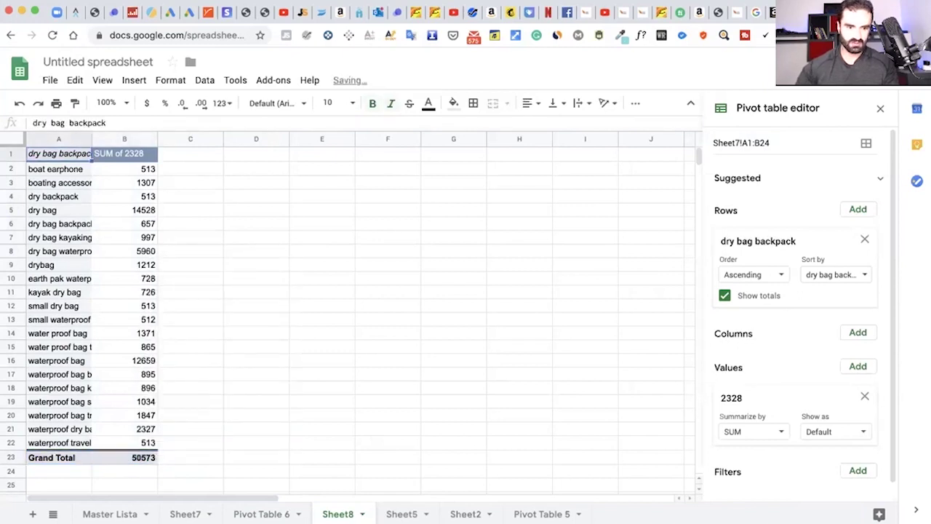
Step: Copy range A1:B22 of the pasted pivot table in Sheet8, excluding the Grand Total row
left_click(69, 441)
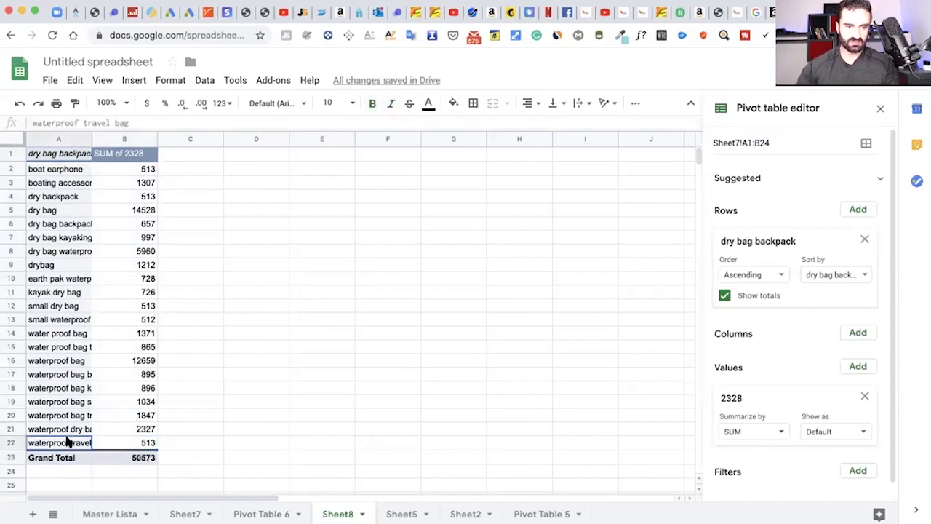
left_click_drag(144, 443, 79, 442)
mouse_move(58, 168)
left_mouse_down()
mouse_move(141, 168)
mouse_move(61, 155)
mouse_move(125, 155)
left_mouse_up()
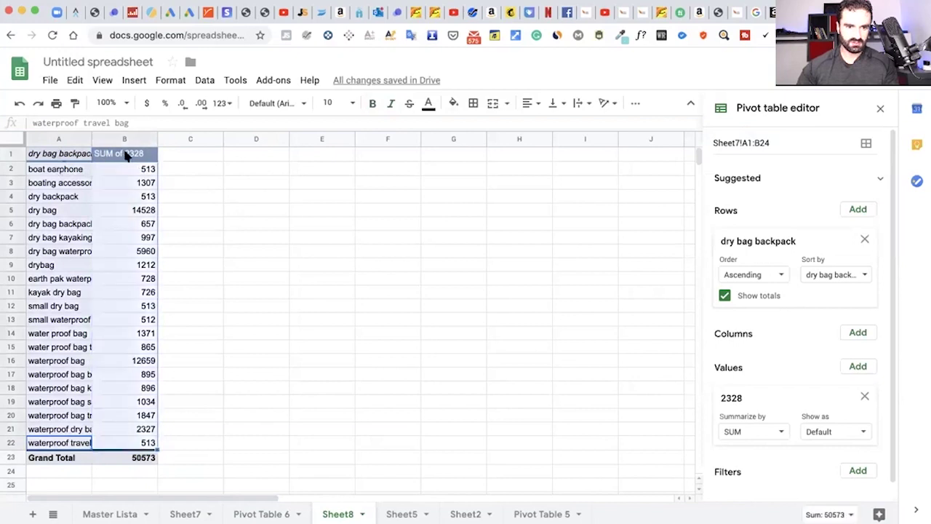
right_click(125, 155)
left_click(178, 193)
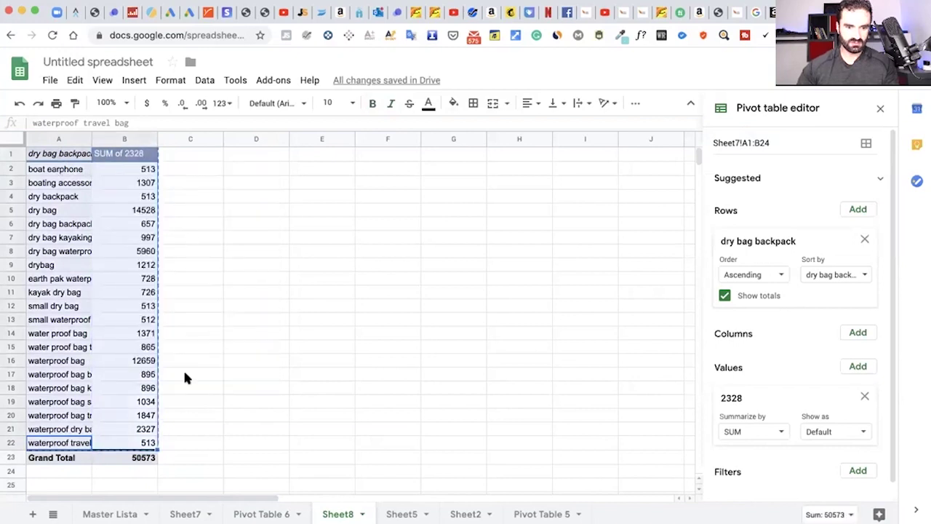
Step: Undo the pivot table paste in Sheet8 and paste the newly copied keyword and volume rows at A1
left_click(21, 104)
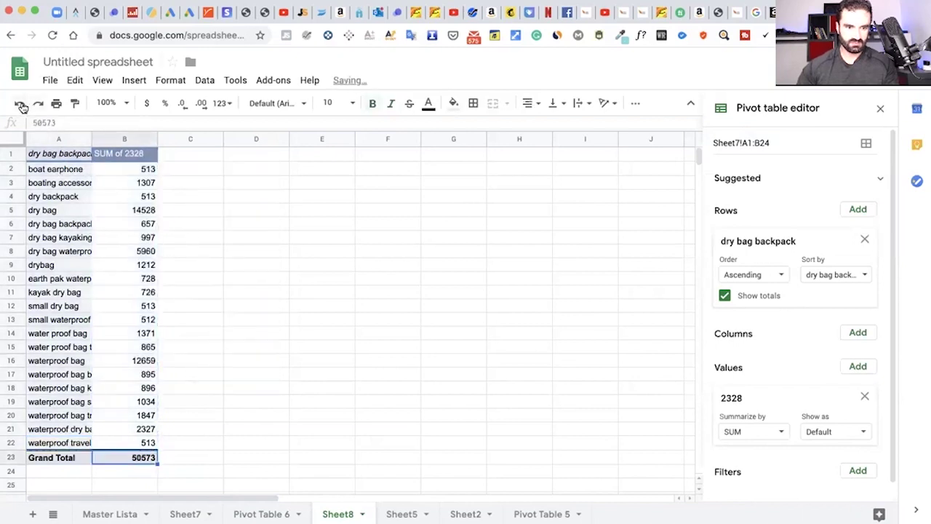
left_click(21, 104)
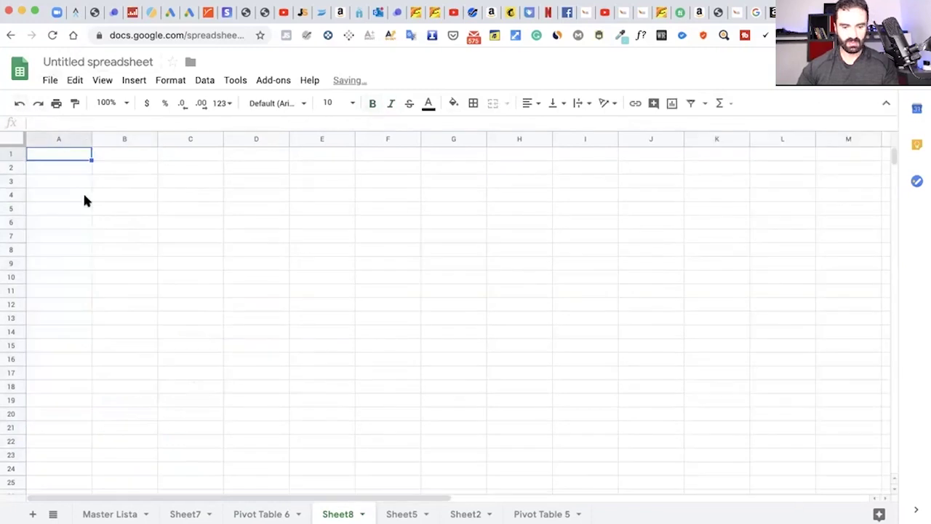
key("ctrl+v")
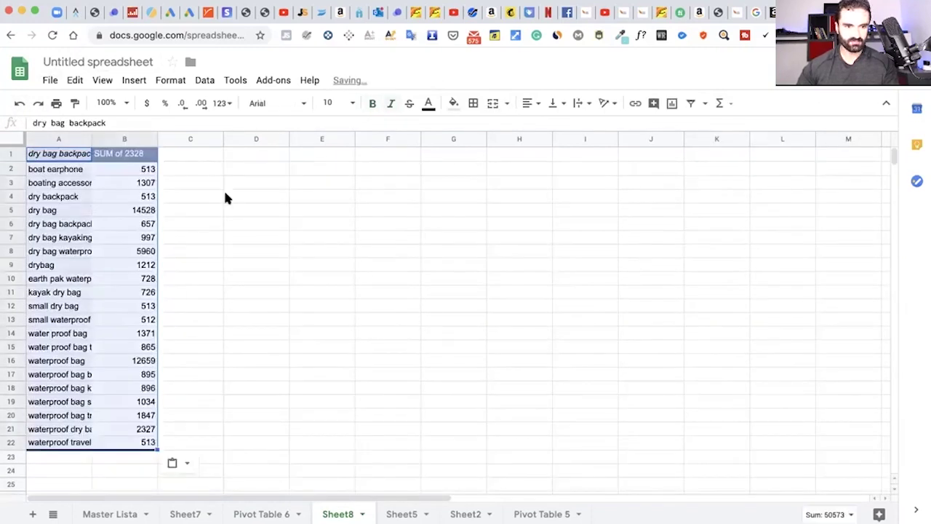
left_click(225, 197)
Step: Remove the "SUM of" text from cell B1 so it contains only 2328
left_click(134, 153)
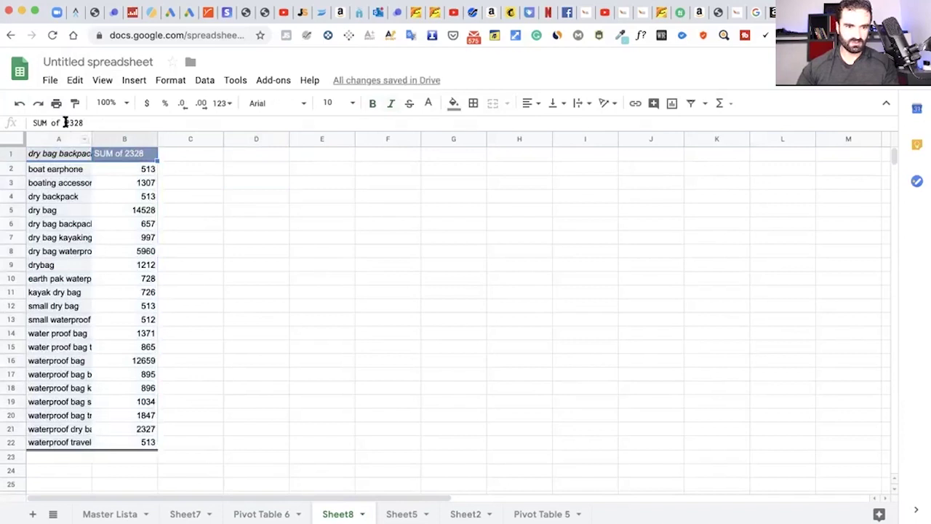
double_click(69, 122)
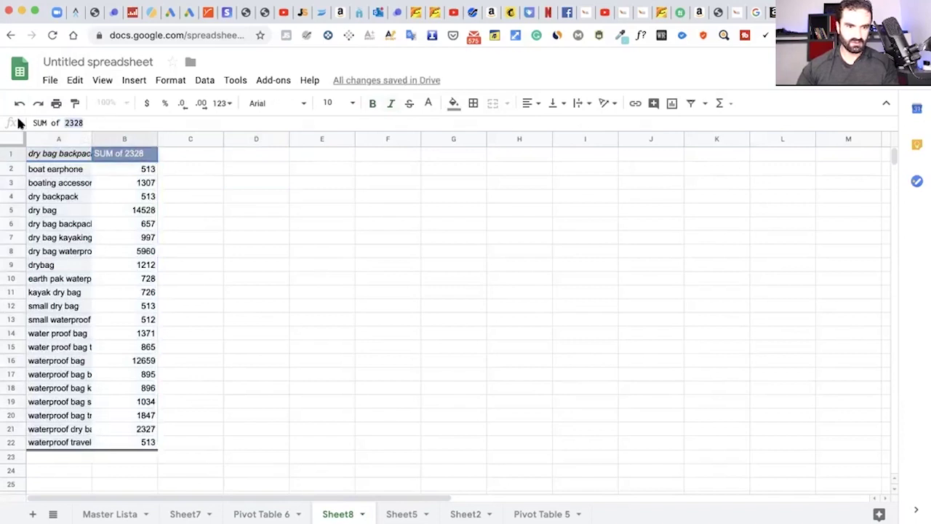
left_click(62, 160)
left_click(125, 155)
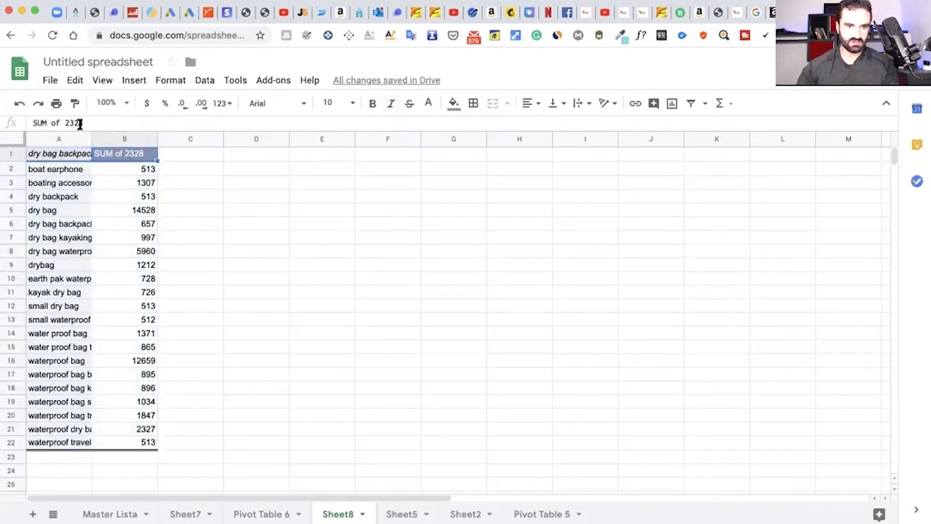
left_click_drag(64, 122, 28, 122)
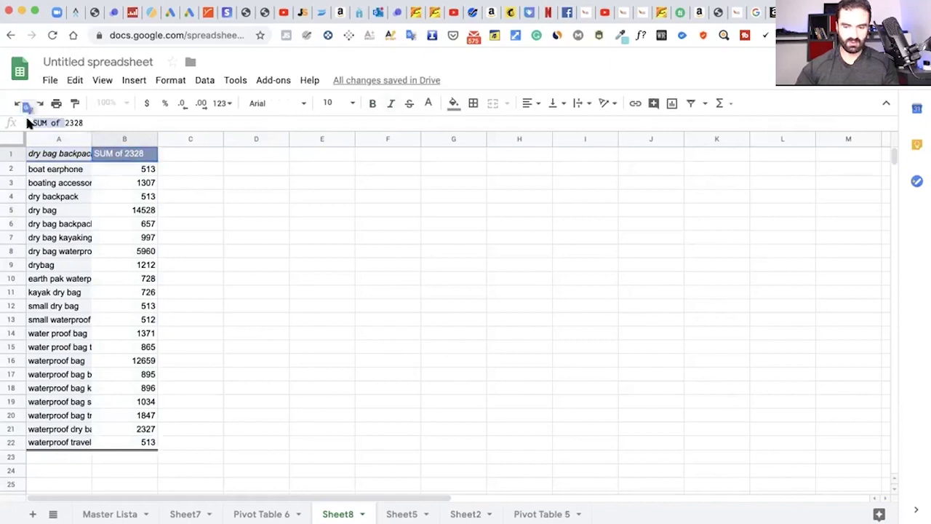
key("BackSpace")
left_click(271, 216)
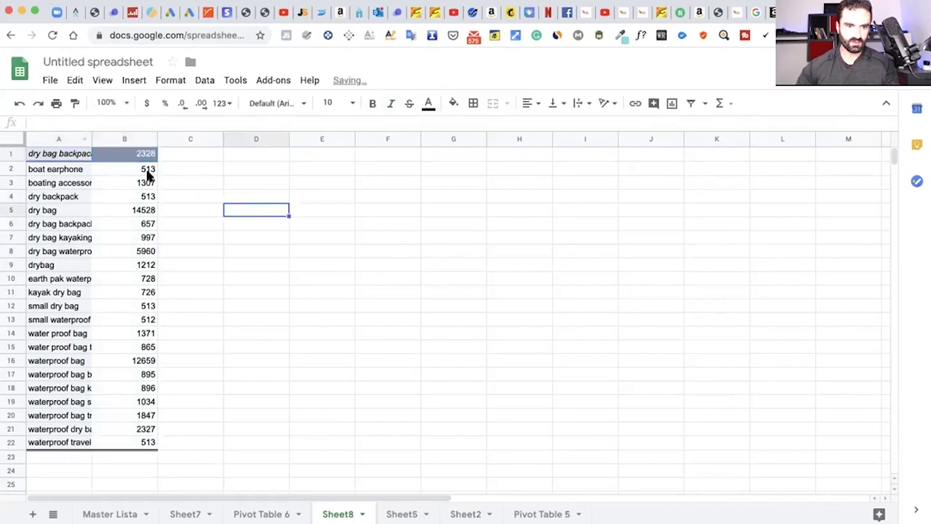
Step: Insert a blank row above row 1 in Sheet8 for column headers
left_click(67, 155)
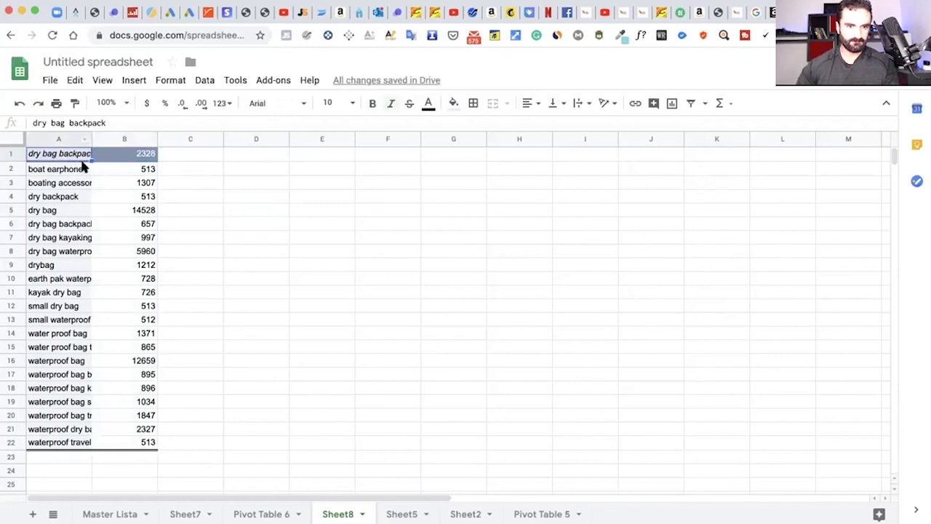
left_click(16, 155)
right_click(16, 154)
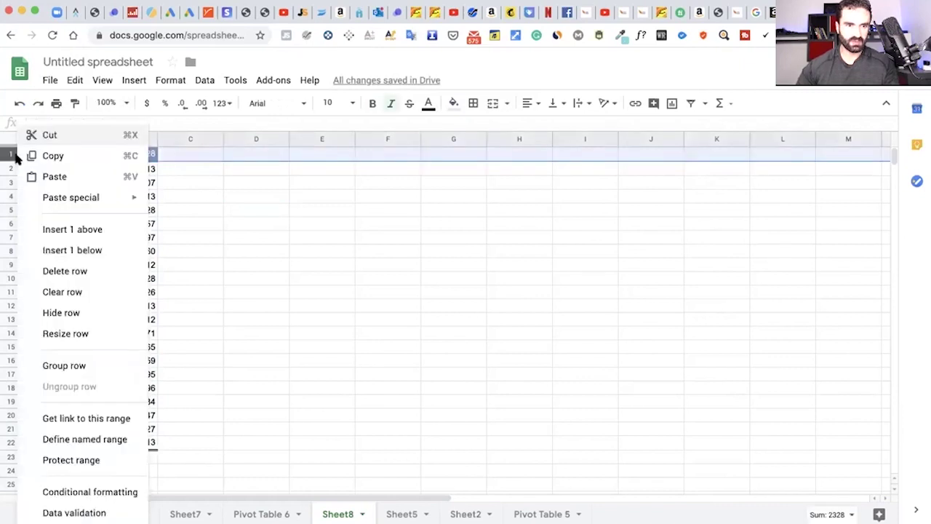
left_click(89, 229)
Step: Enter the column headers "keywoords" in A1 and "SV" in B1
double_click(51, 153)
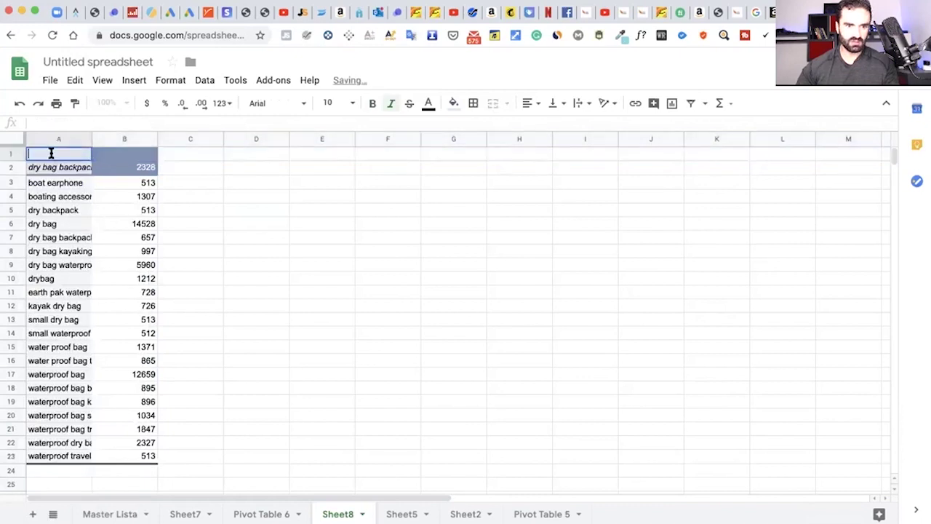
type("key")
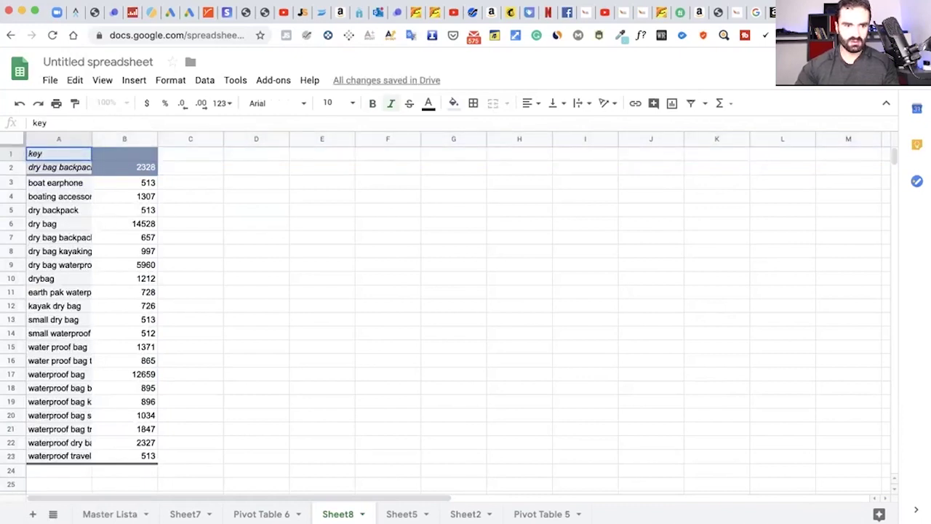
type("woords")
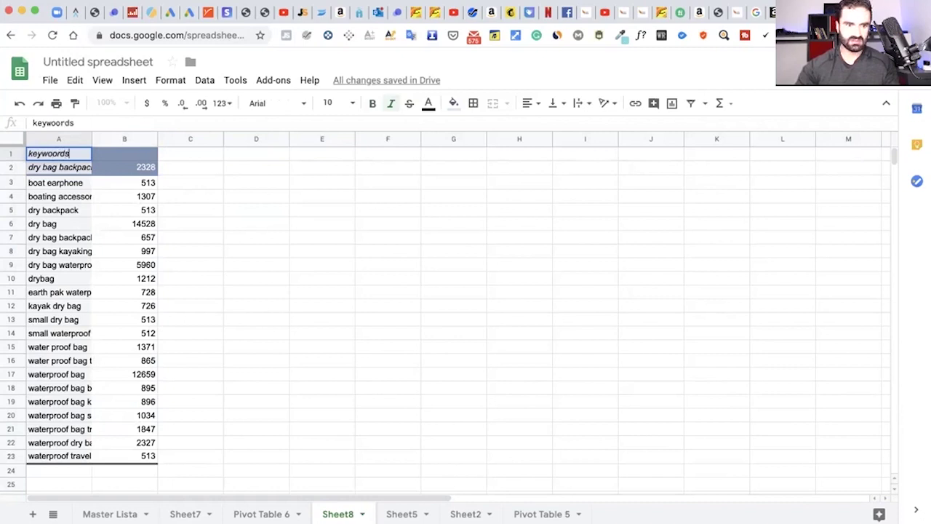
double_click(146, 151)
type("SV")
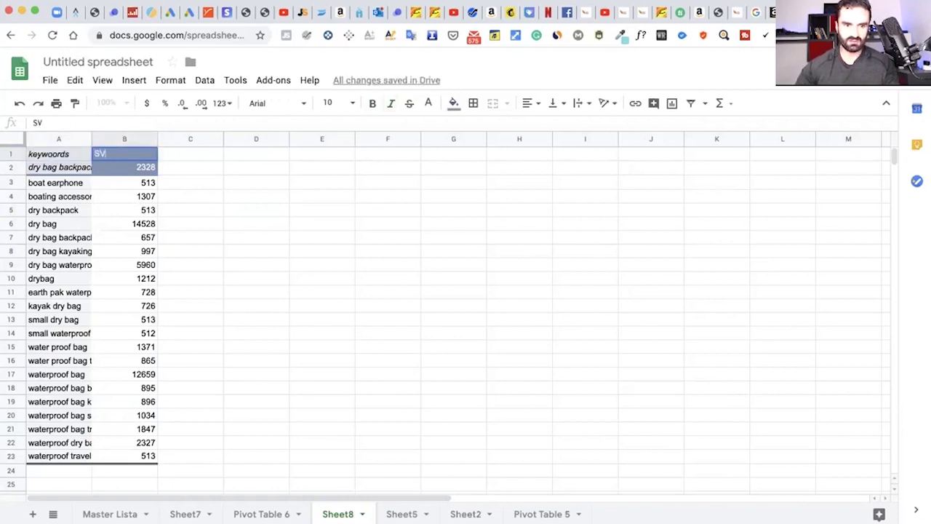
left_click(197, 161)
Step: Try to reset the fill color of cells A2:B2
left_click_drag(68, 167, 141, 170)
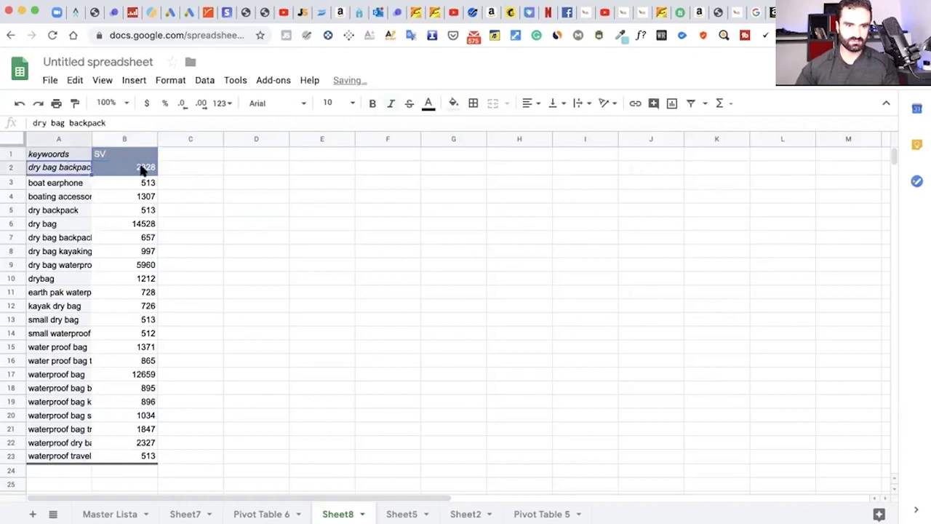
left_click(454, 103)
left_click(473, 129)
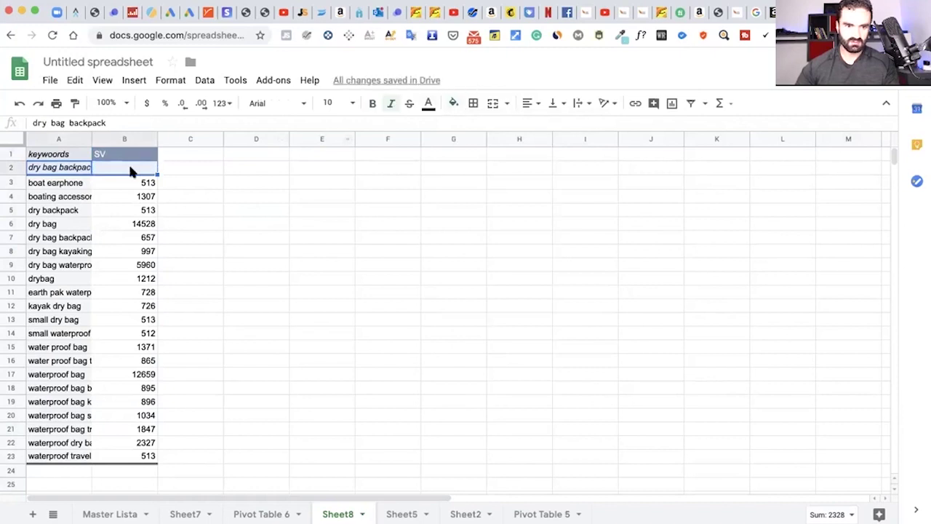
left_click(128, 166)
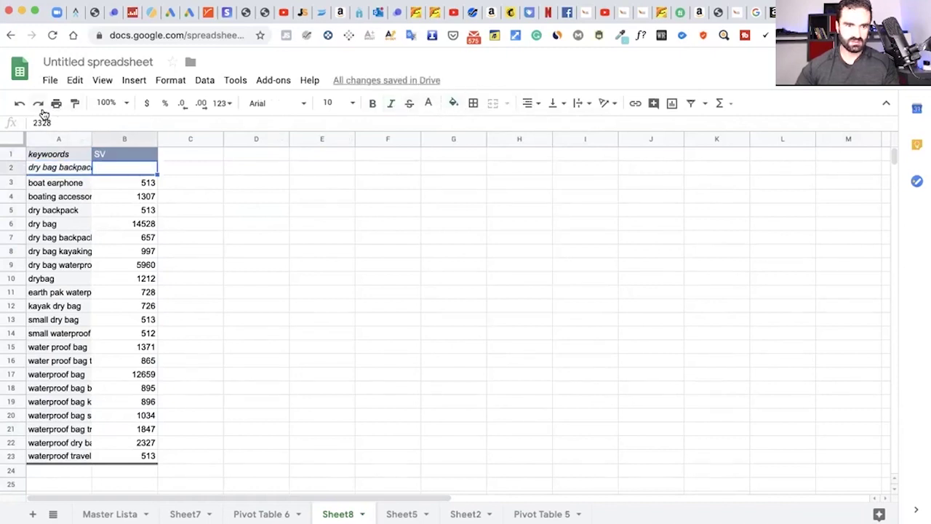
left_click(20, 104)
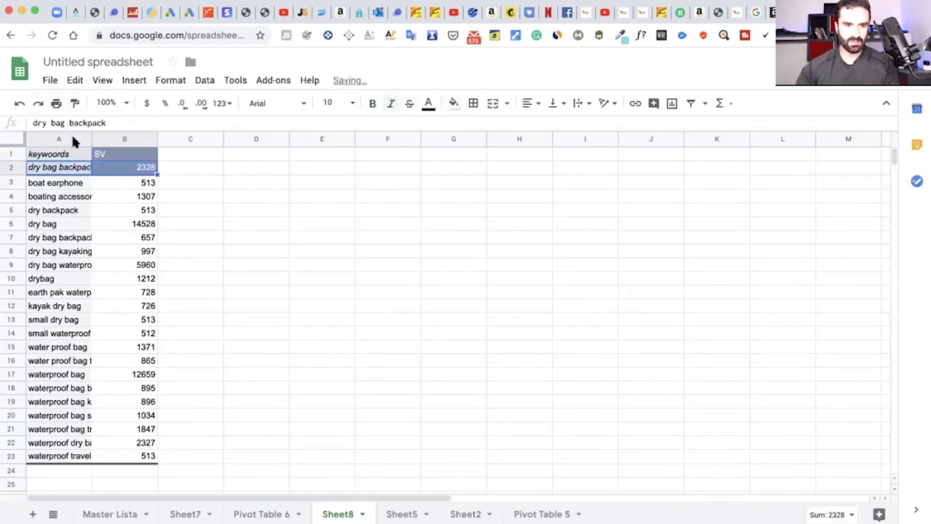
Step: Widen column A to fit the full keyword phrases and turn on a filter for range A2:B23
left_click_drag(91, 140, 184, 140)
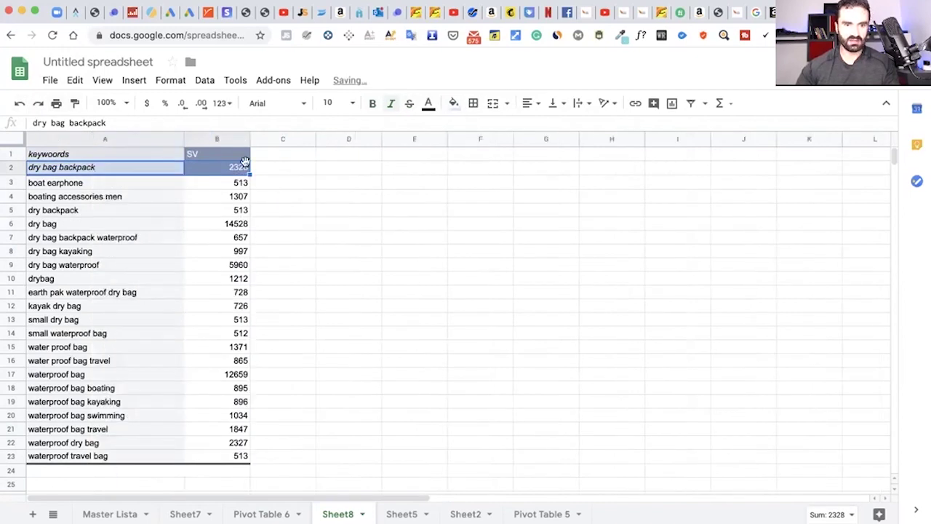
left_click(412, 255)
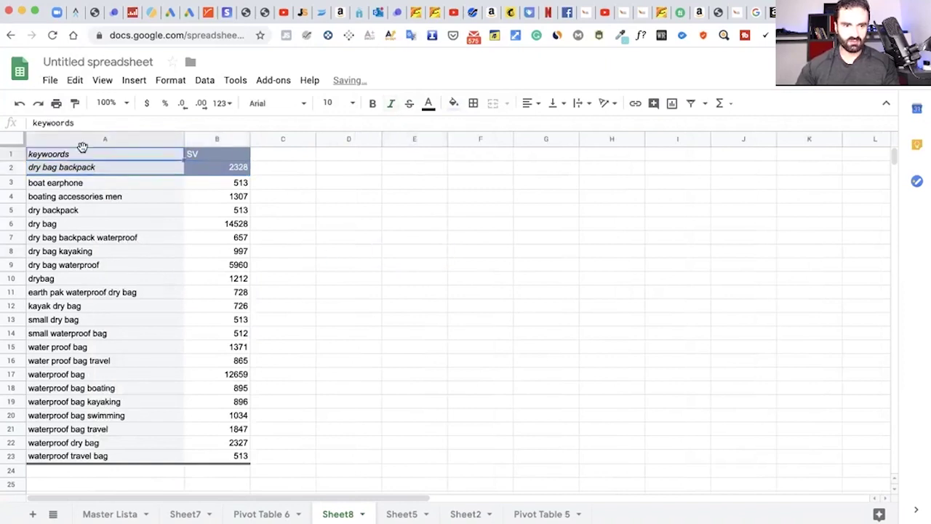
left_click(183, 168)
left_click_drag(186, 170, 216, 168)
left_click_drag(228, 467, 219, 455)
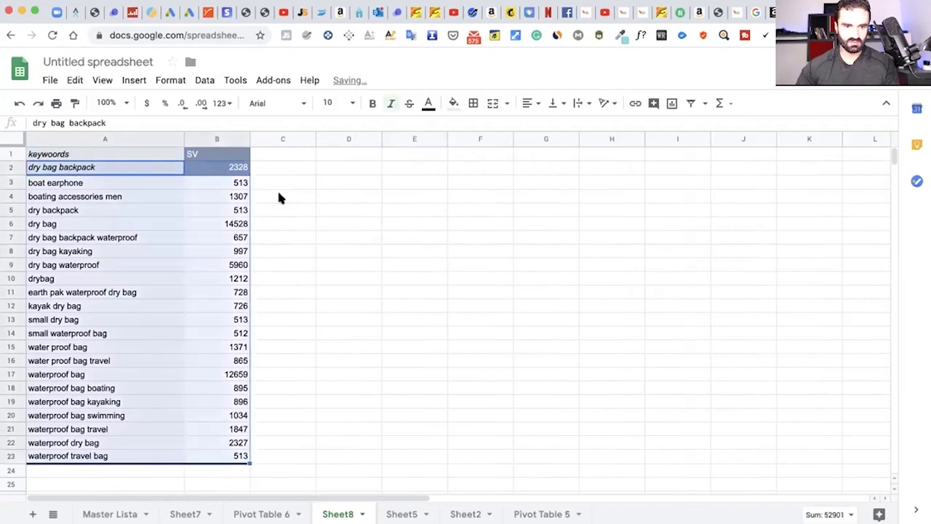
left_click(692, 104)
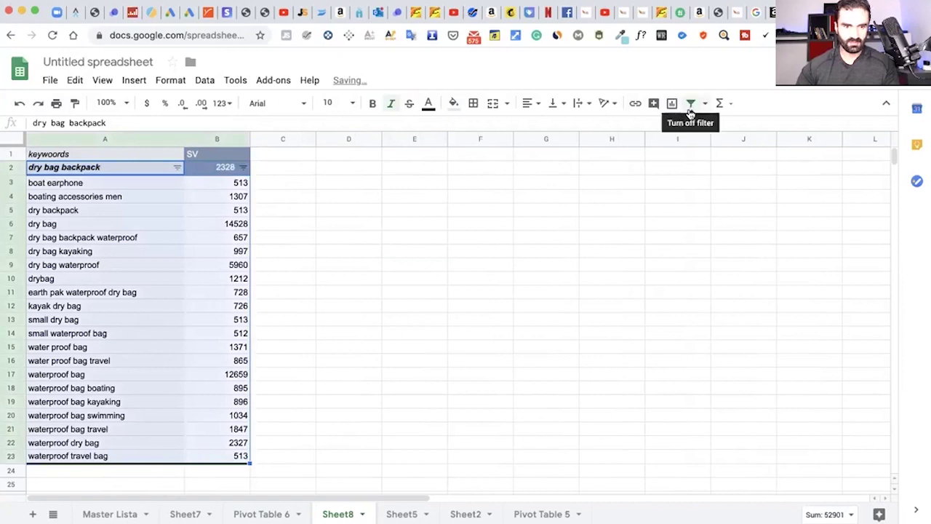
Step: Sort the filtered rows by search volume from highest to lowest and select the top three keywords in A3:A5
left_click(243, 167)
left_click(145, 218)
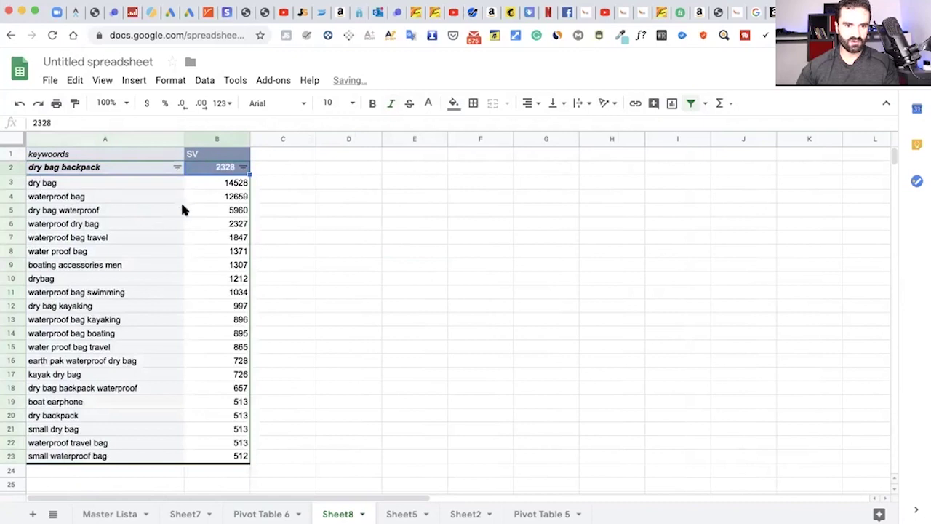
left_click(438, 207)
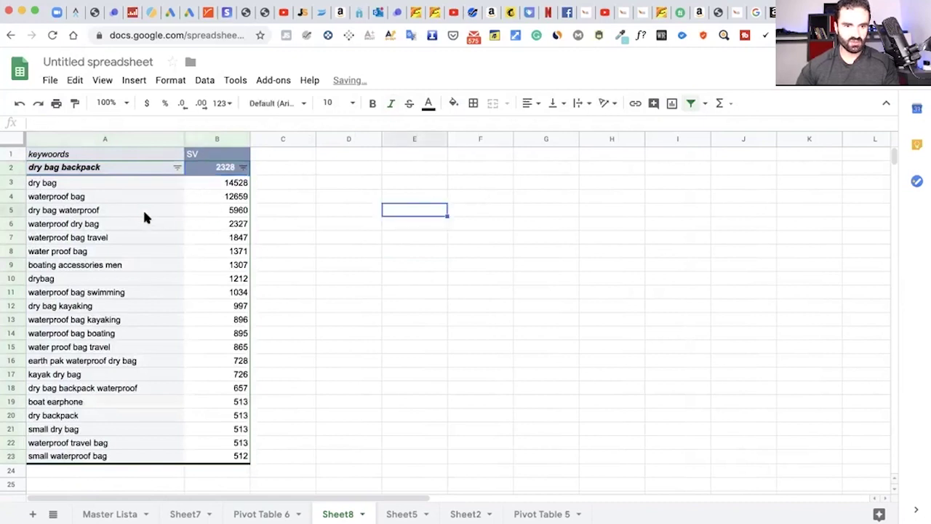
left_click(57, 184)
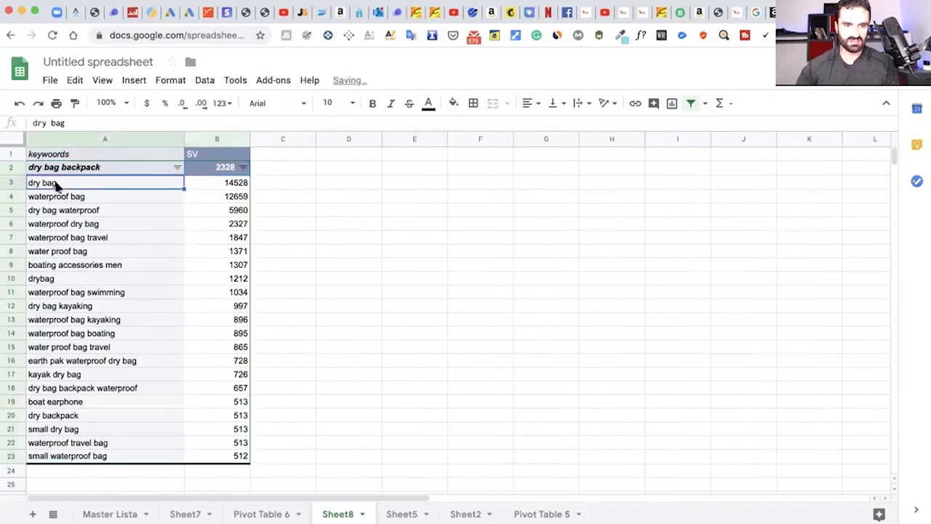
left_click(88, 209, "shift")
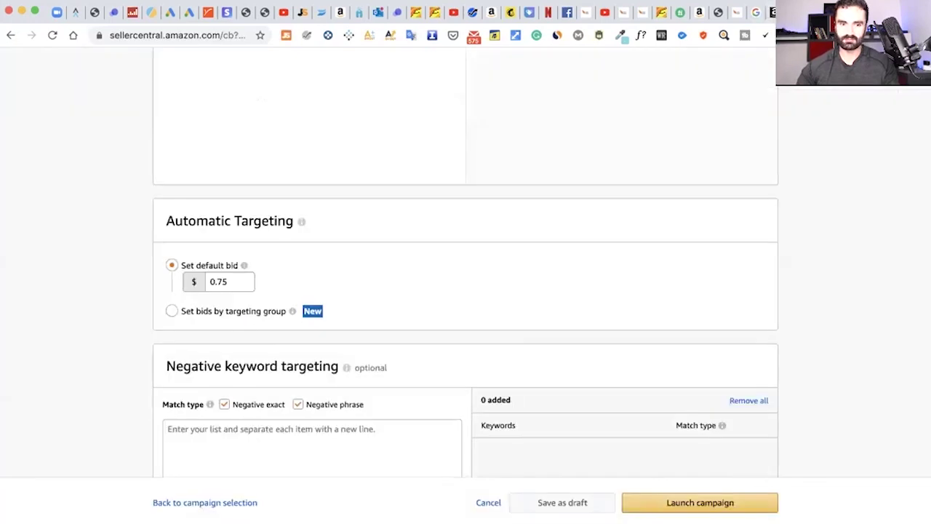
Step: On the Create campaign page in Amazon Seller Central, name the campaign "MASTER KW EXACT"
scroll(582, 158, "up", 15)
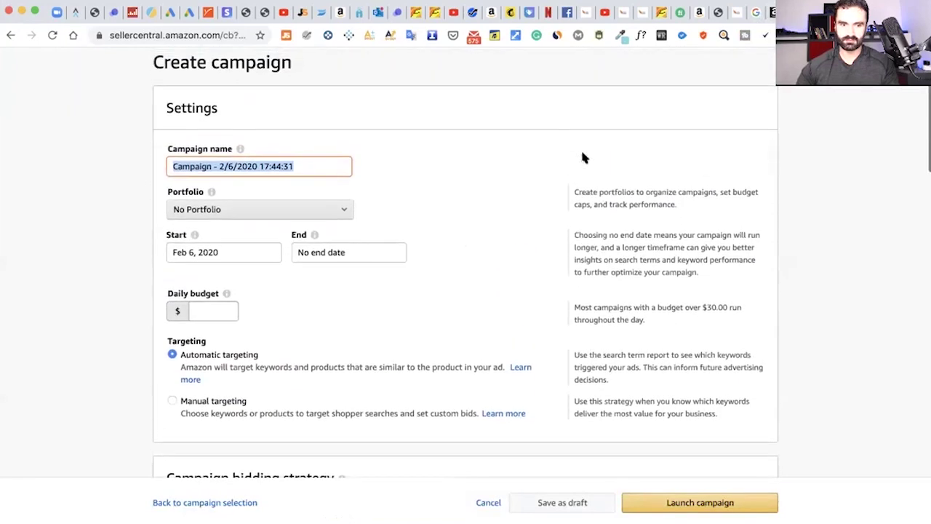
scroll(582, 157, "down", 1)
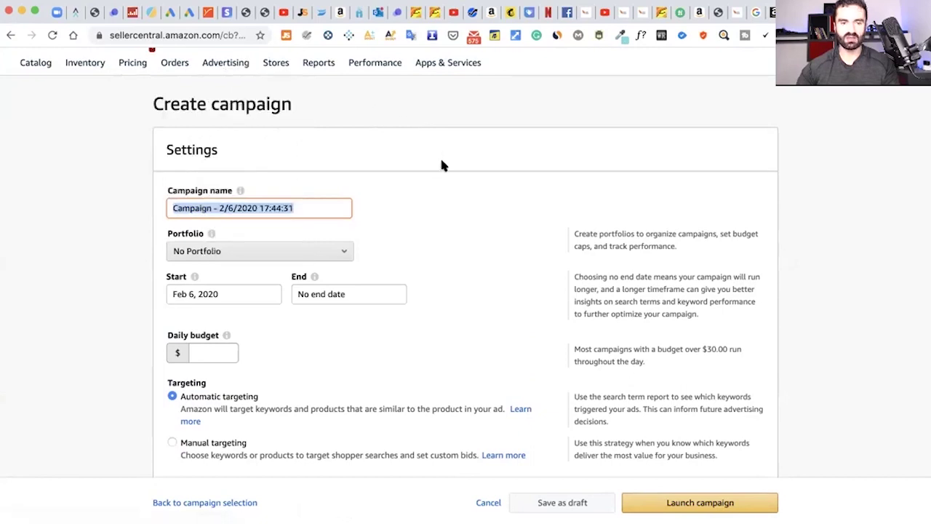
mouse_move(223, 64)
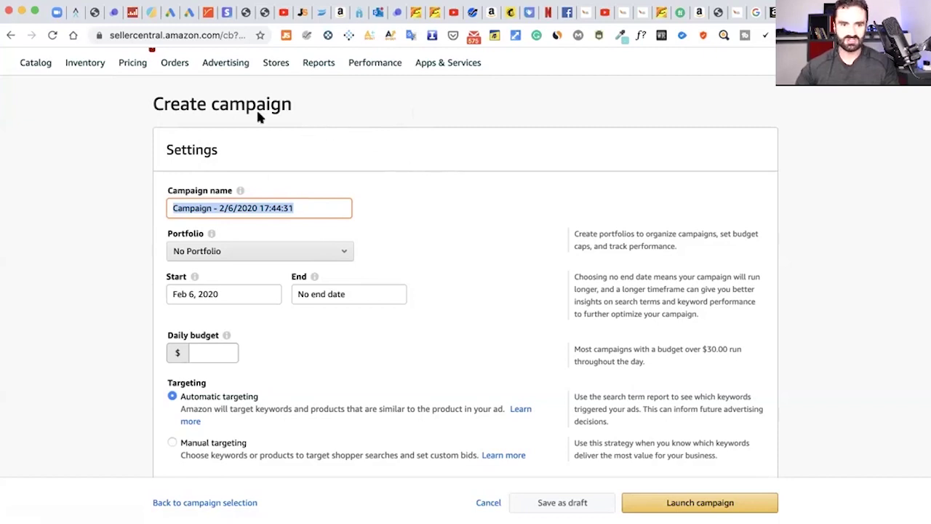
left_click(240, 208)
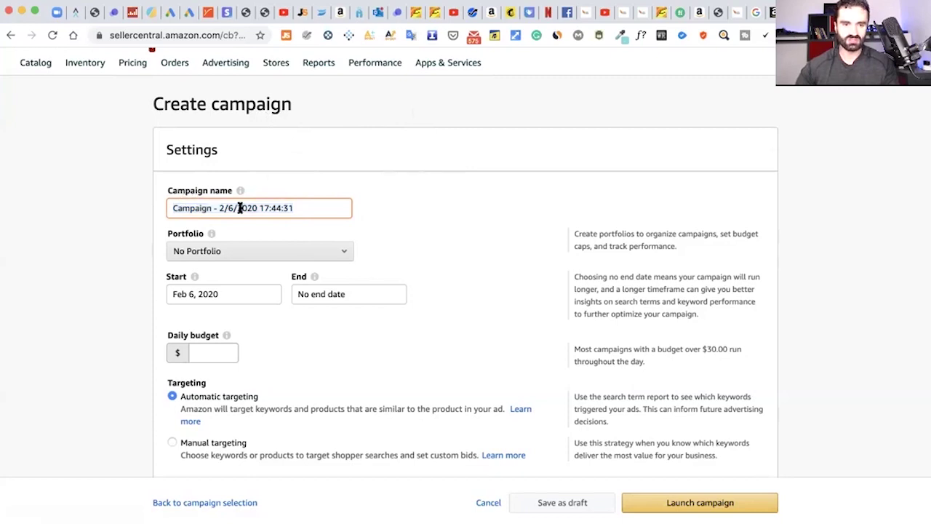
triple_click(249, 208)
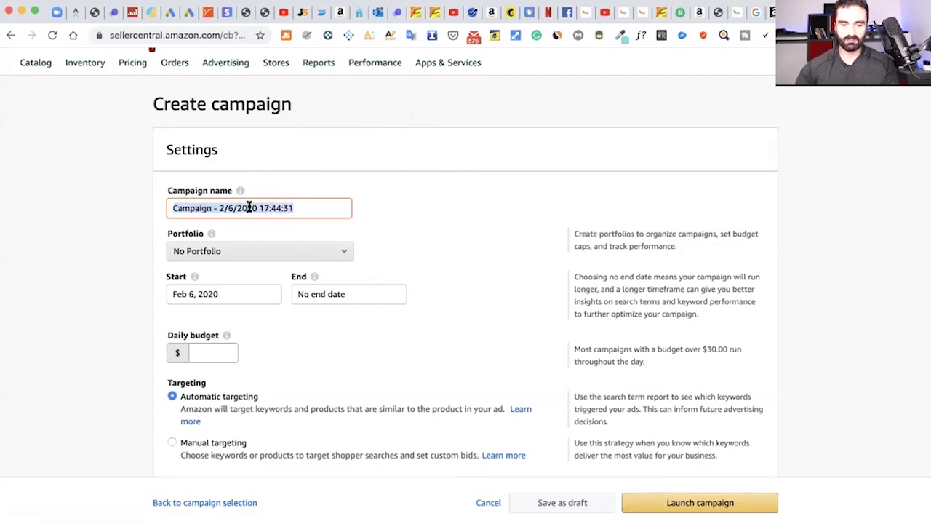
type("MASTER")
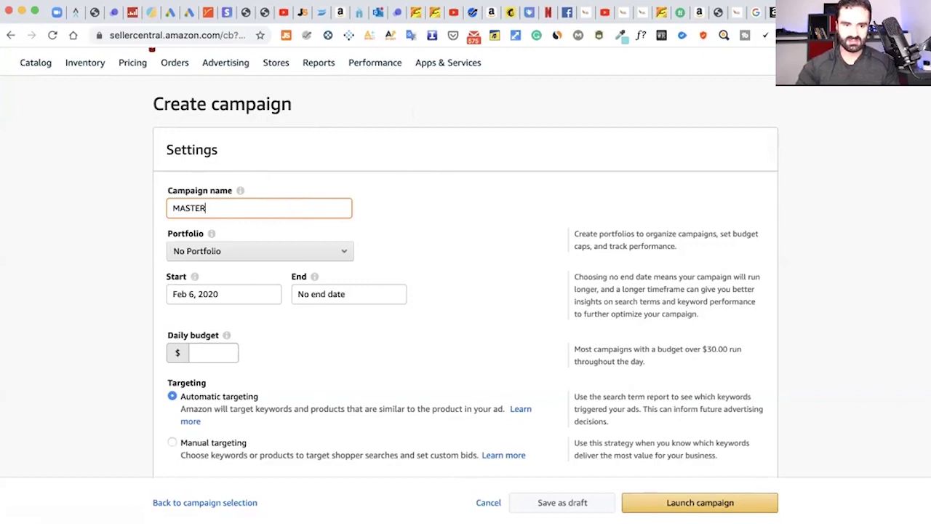
type(" K")
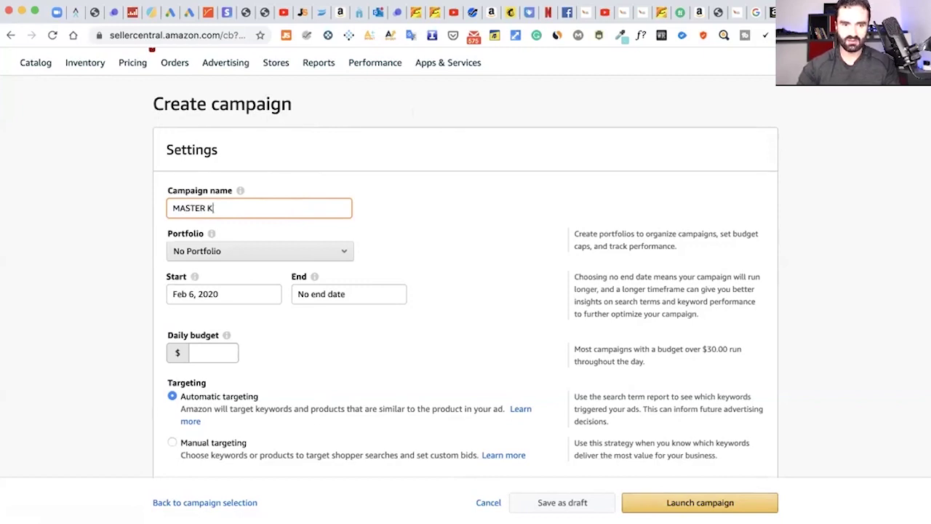
type("W EXACT")
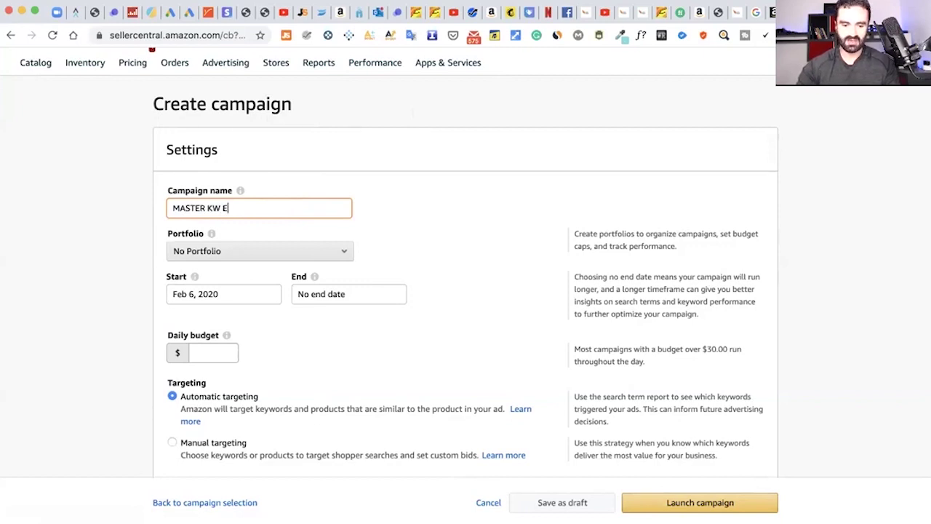
left_click(400, 220)
Step: Assign the campaign to the WATERPROOF portfolio
left_click(212, 250)
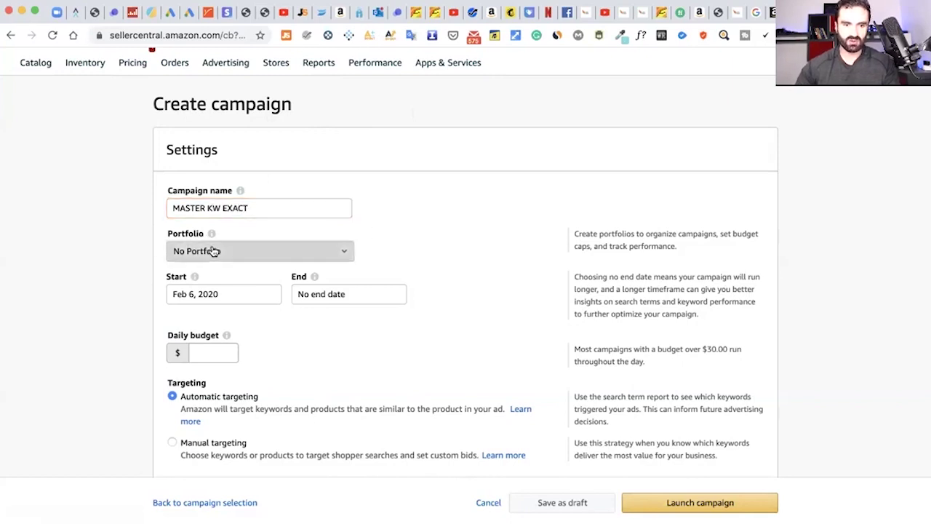
left_click(380, 230)
left_click(254, 251)
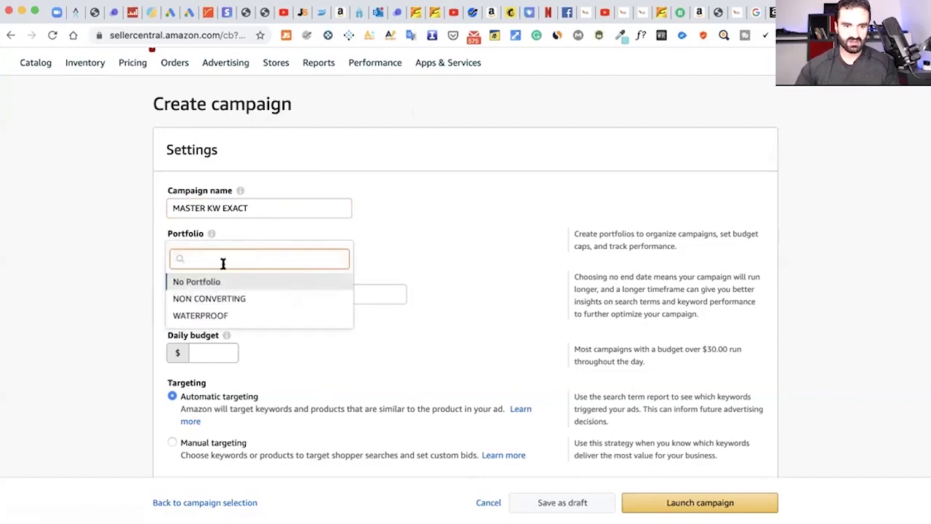
left_click(210, 315)
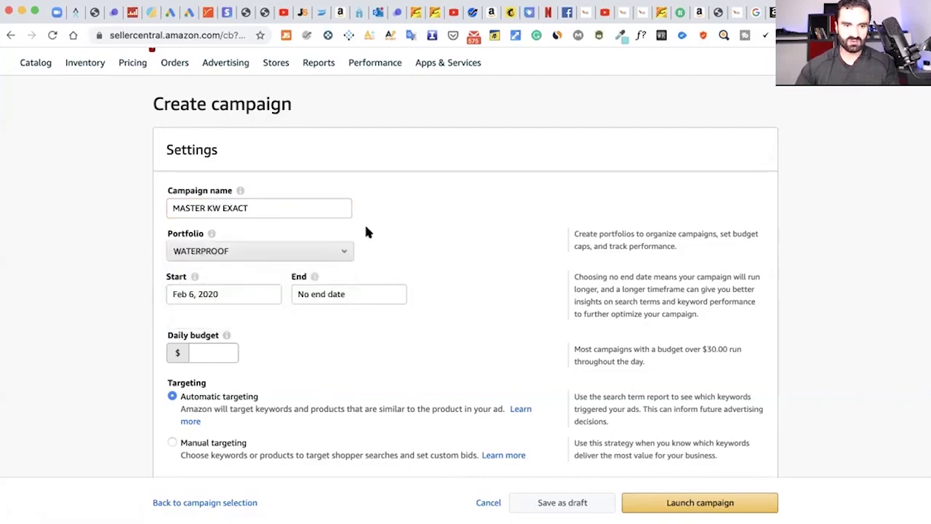
Step: Examine the campaign's start and end date options and the daily budget setting
scroll(395, 233, "down", 2)
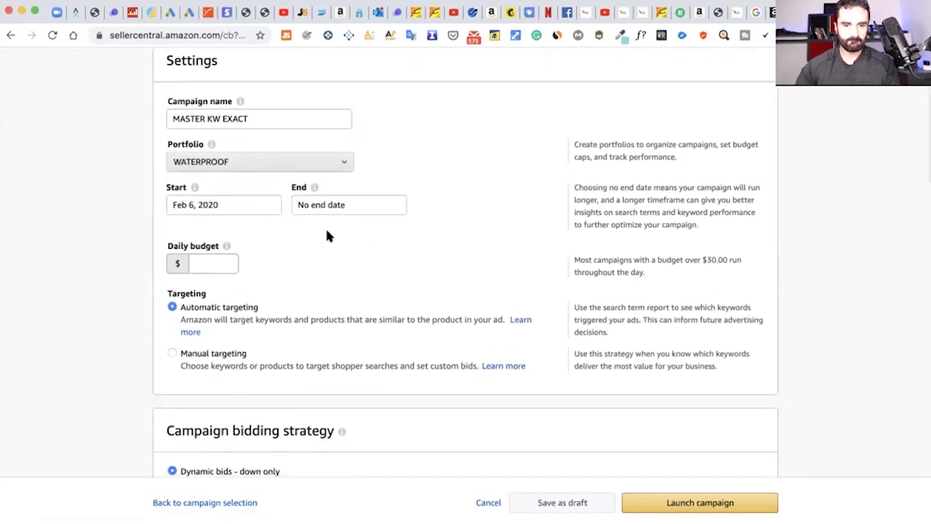
left_click(226, 205)
scroll(455, 194, "down", 1)
left_click(454, 193)
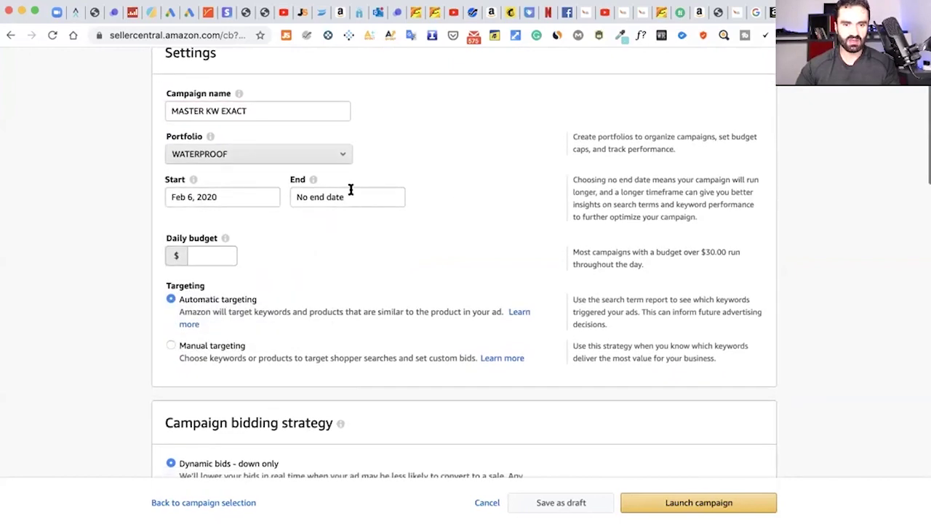
left_click(340, 197)
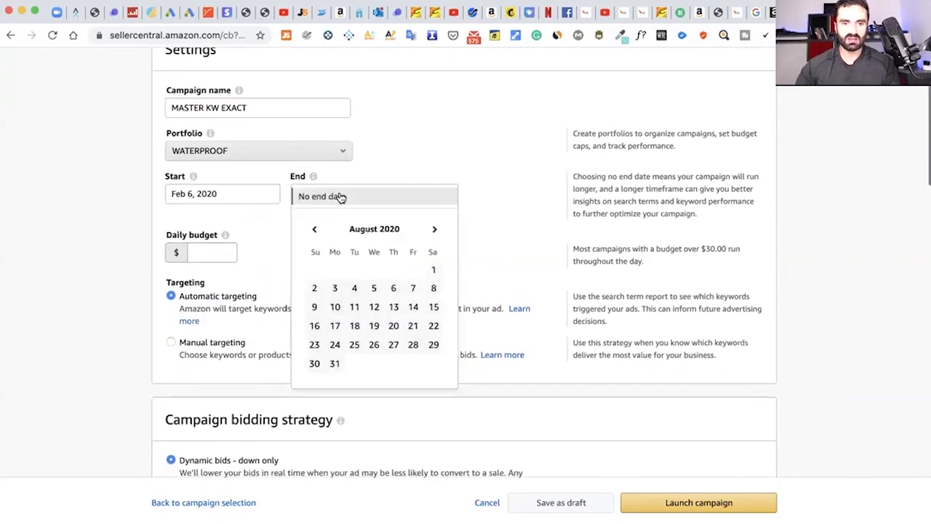
left_click(415, 158)
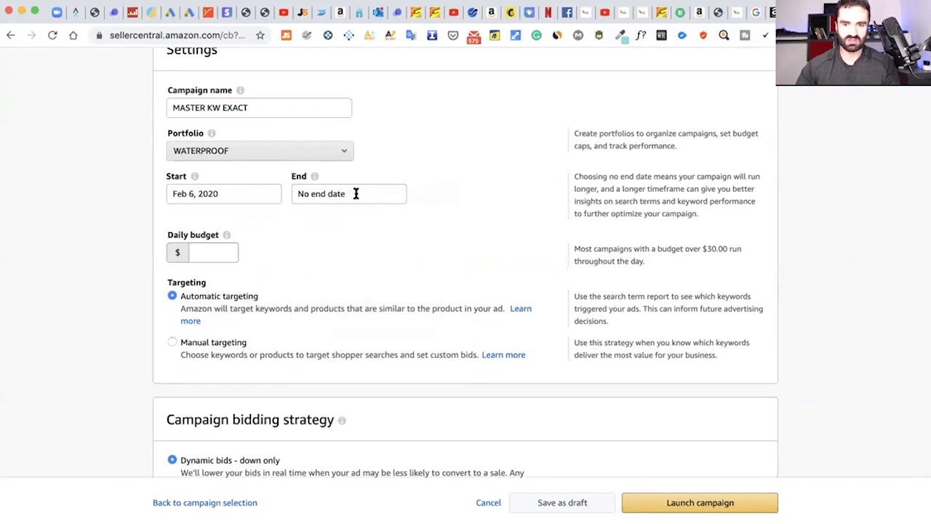
scroll(356, 193, "down", 1)
scroll(356, 193, "up", 3)
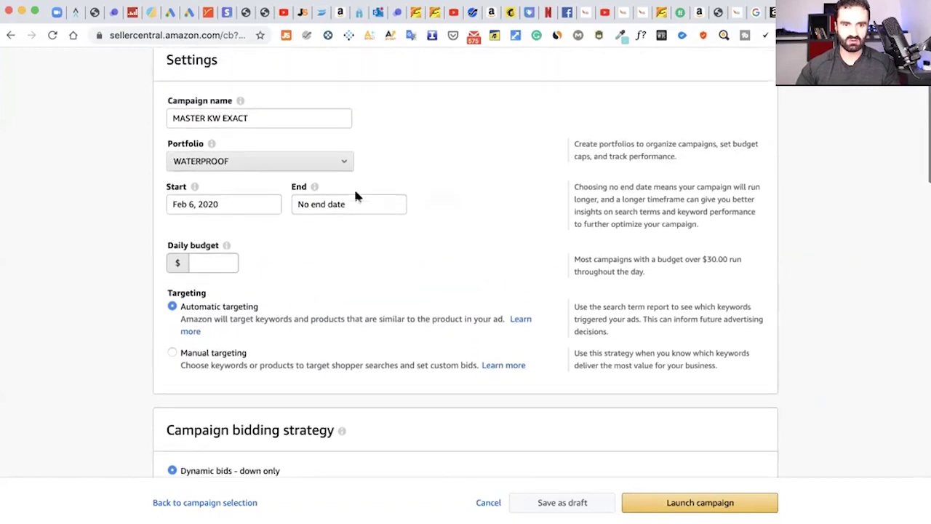
scroll(368, 196, "down", 3)
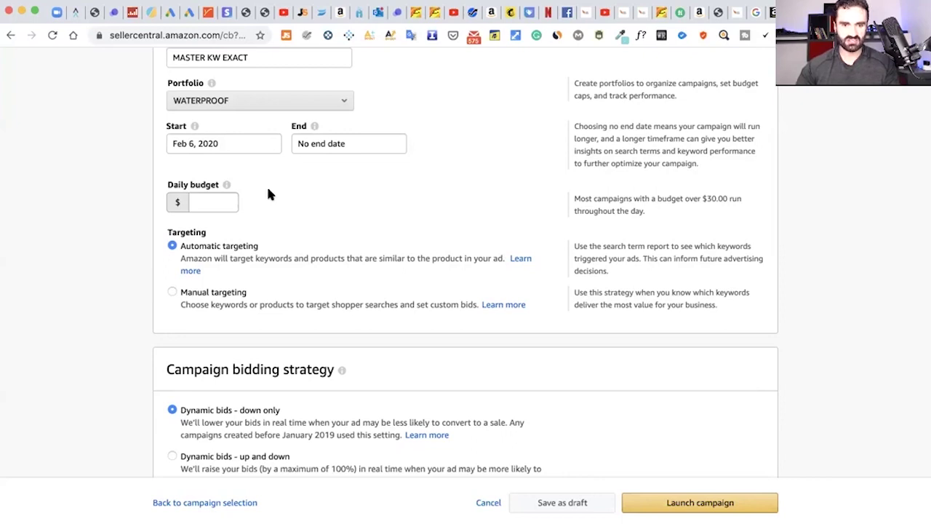
Step: Set the campaign's daily budget to $25 and choose manual targeting
left_click(222, 198)
type("25")
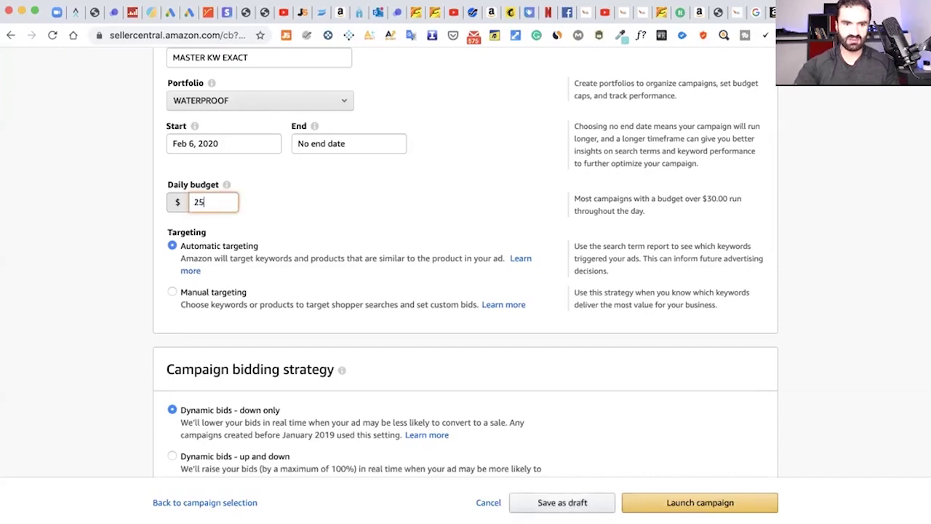
left_click(289, 201)
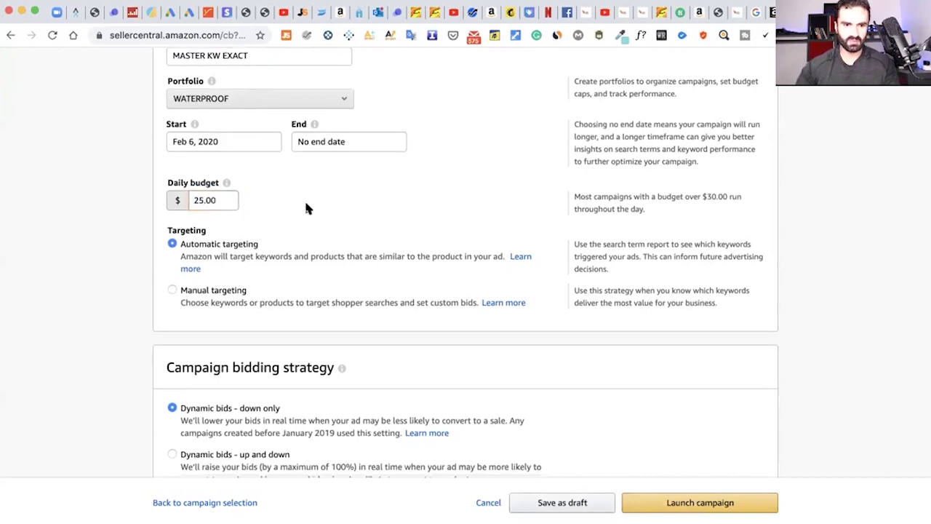
scroll(306, 207, "down", 1)
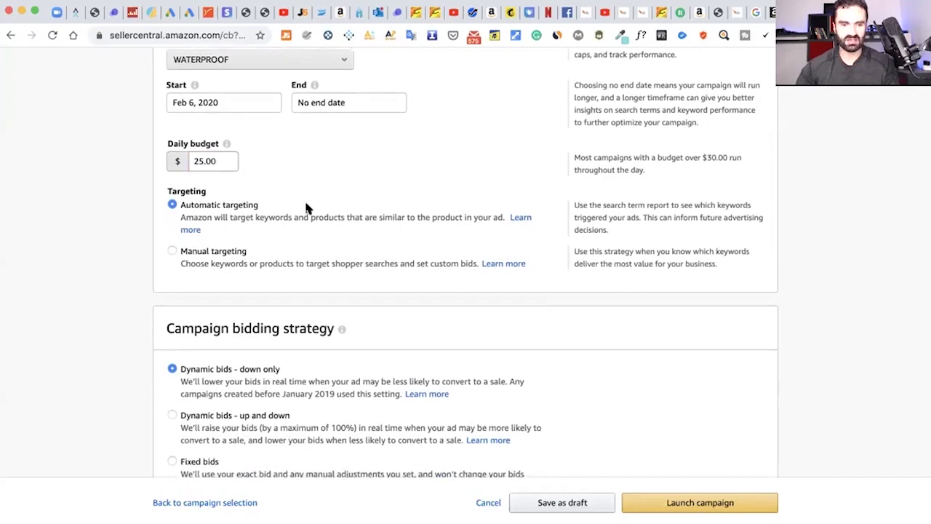
scroll(285, 189, "down", 1)
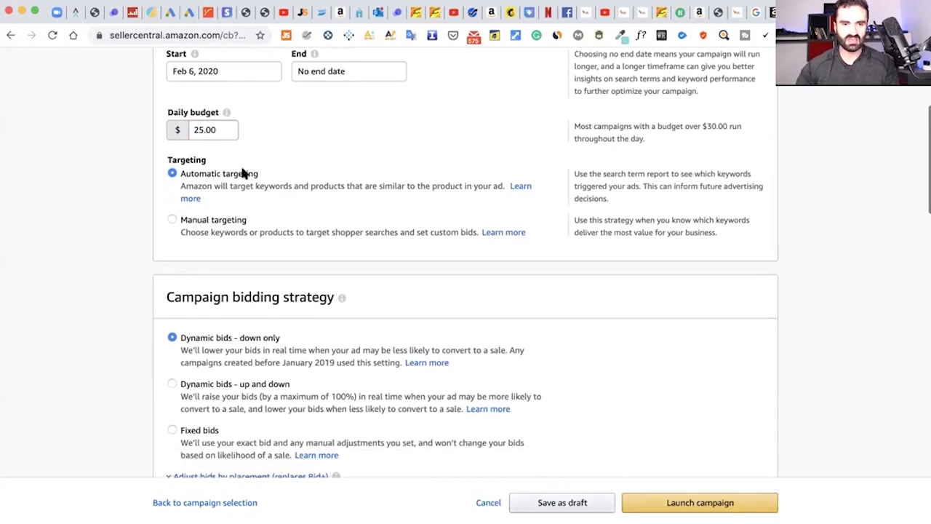
left_click(172, 220)
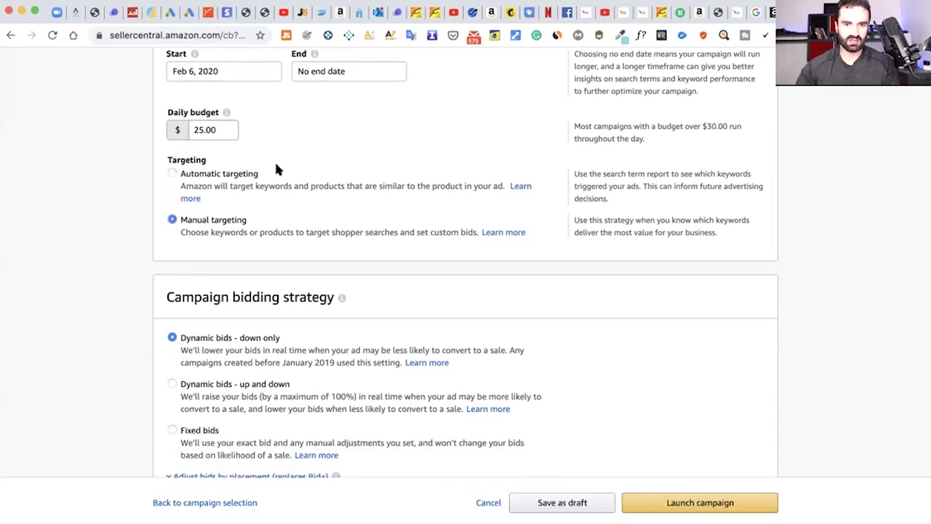
Step: Keep the campaign's bidding strategy at Dynamic bids - down only and name the ad group "EXCT BID 3KW"
scroll(303, 158, "down", 3)
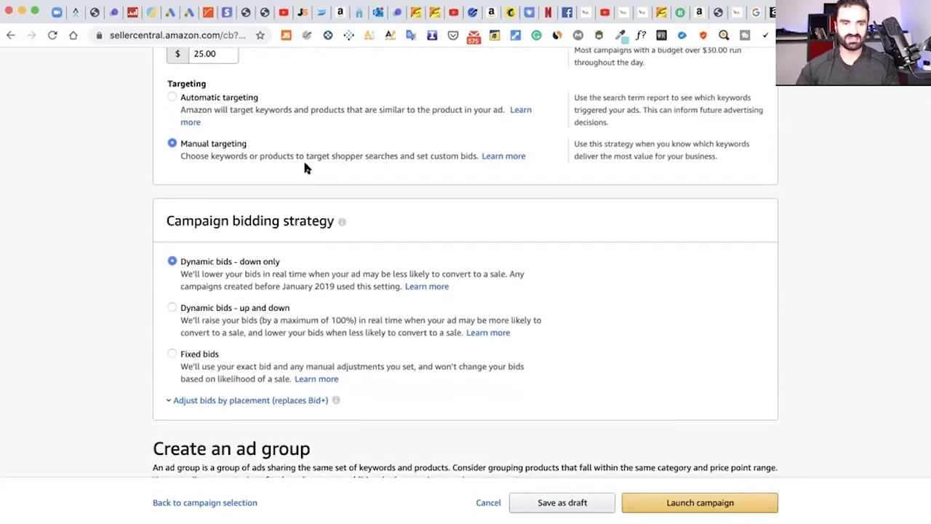
scroll(305, 167, "down", 4)
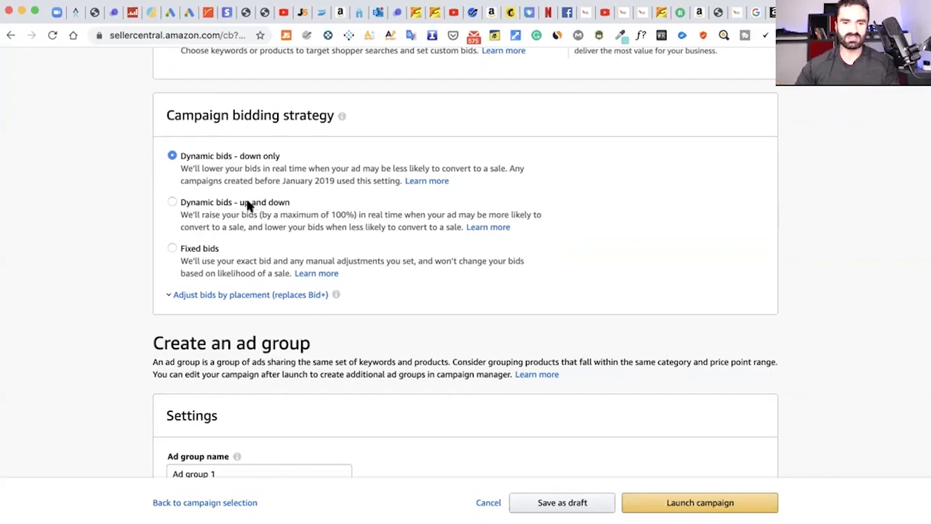
scroll(269, 202, "down", 1)
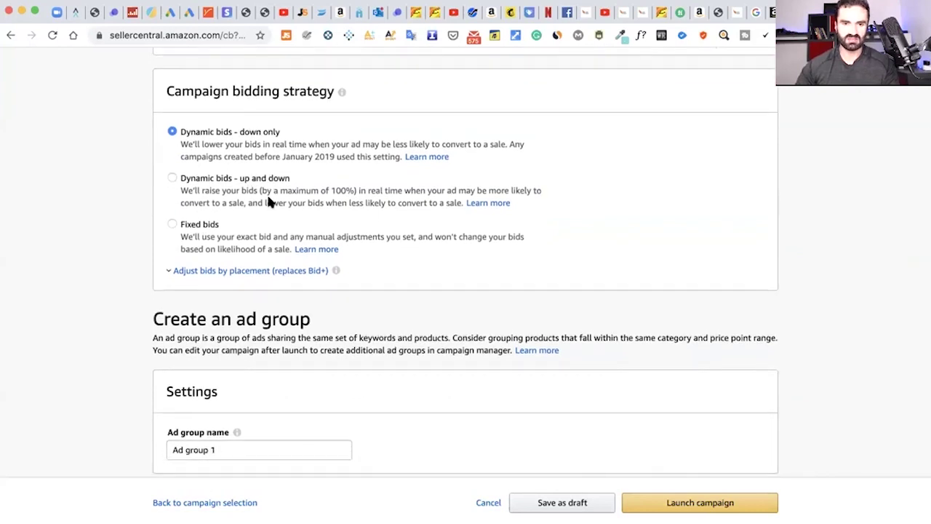
scroll(258, 190, "down", 1)
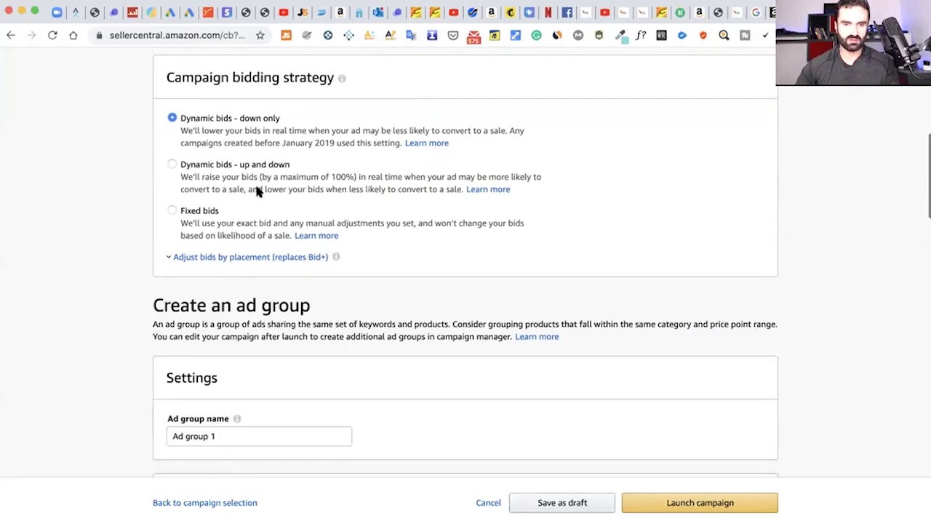
scroll(256, 191, "down", 1)
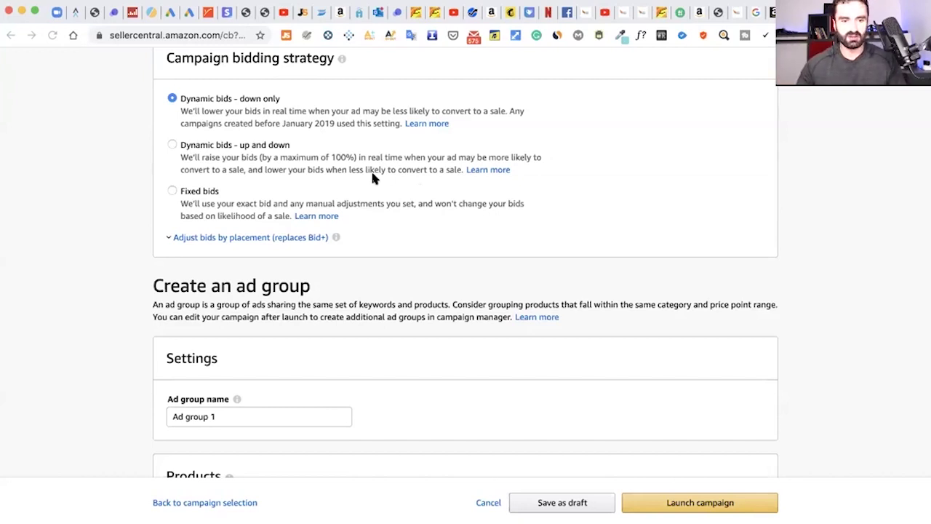
scroll(335, 228, "down", 3)
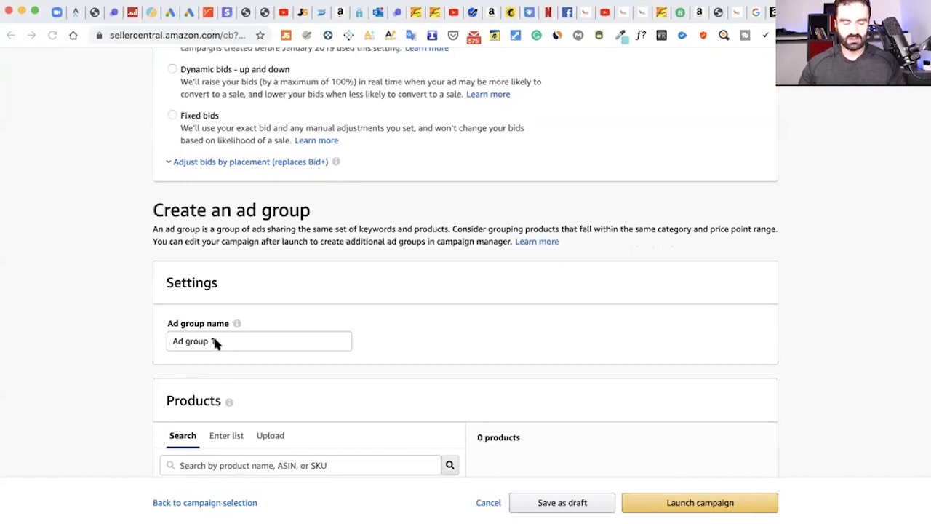
left_click(211, 341)
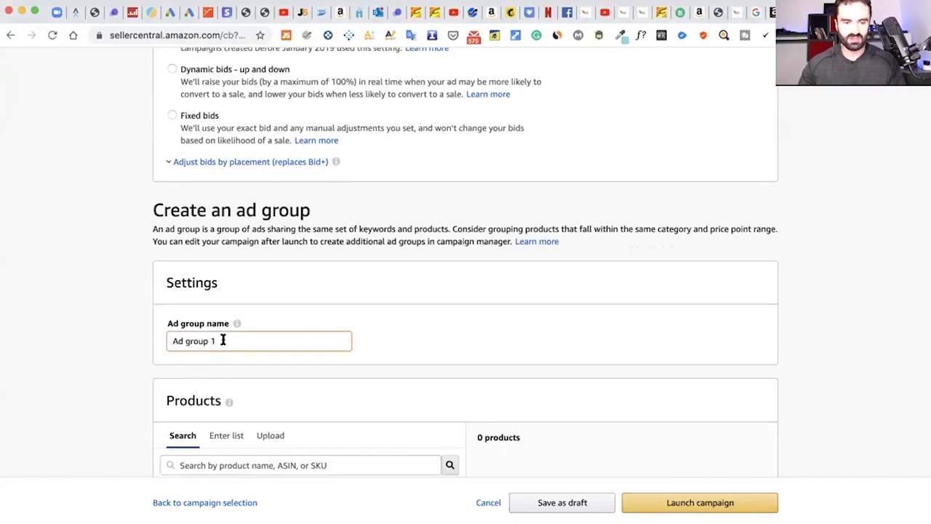
left_click_drag(223, 339, 167, 340)
type("E")
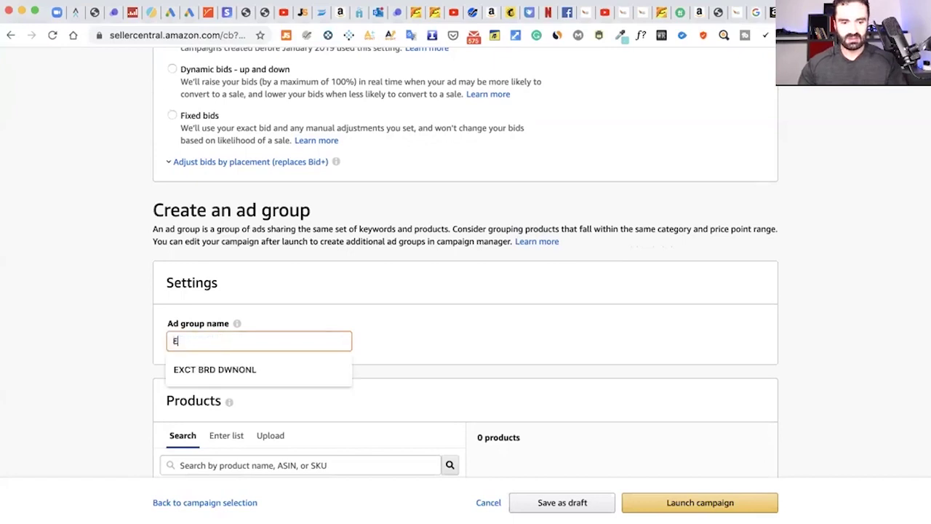
type("XCT BID")
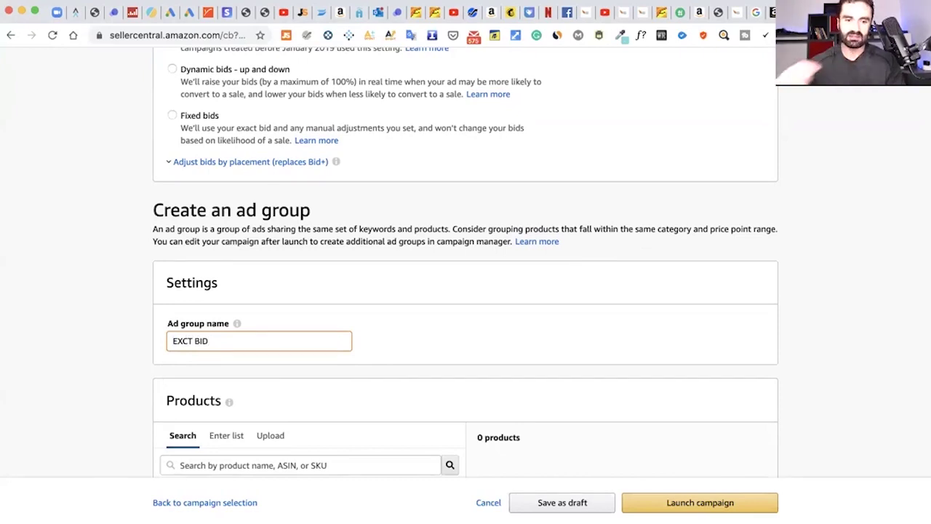
type(" 3KW")
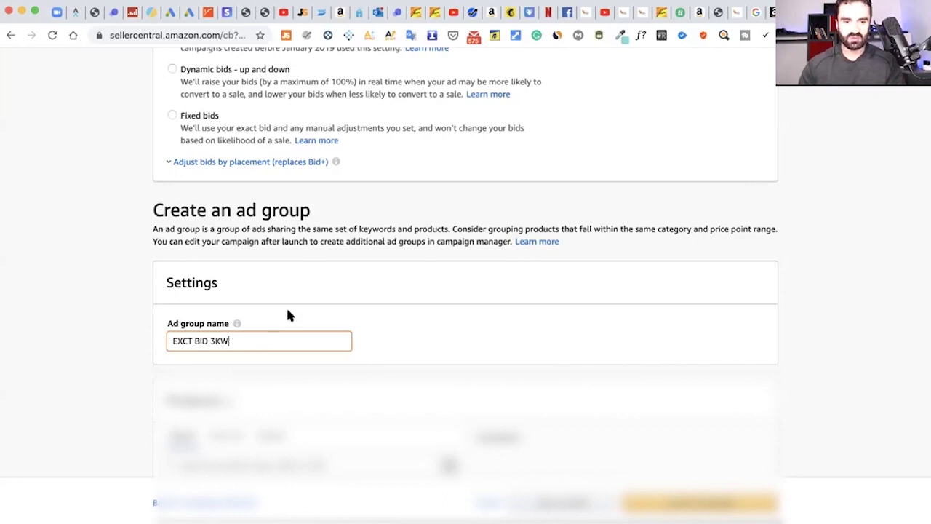
Step: Add the product listed in the Products section to the ad group
scroll(289, 310, "down", 1)
scroll(289, 312, "down", 4)
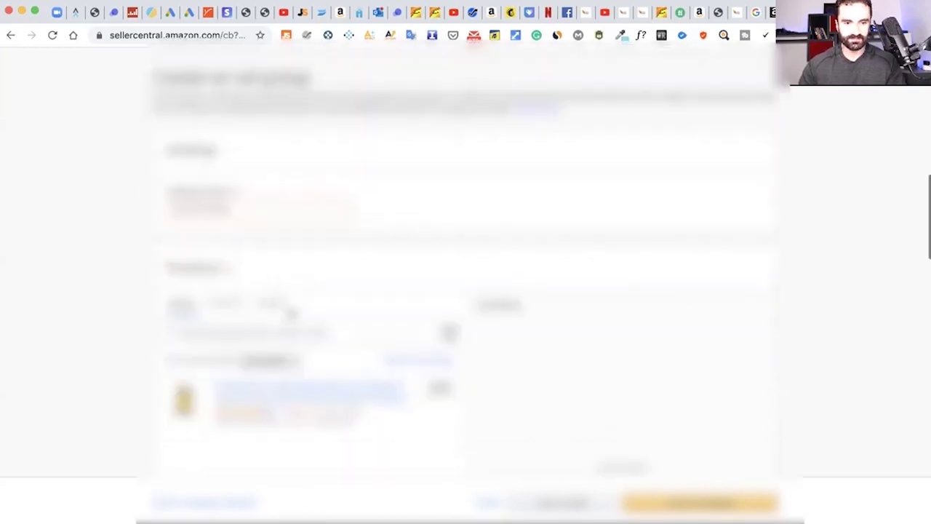
scroll(289, 311, "down", 2)
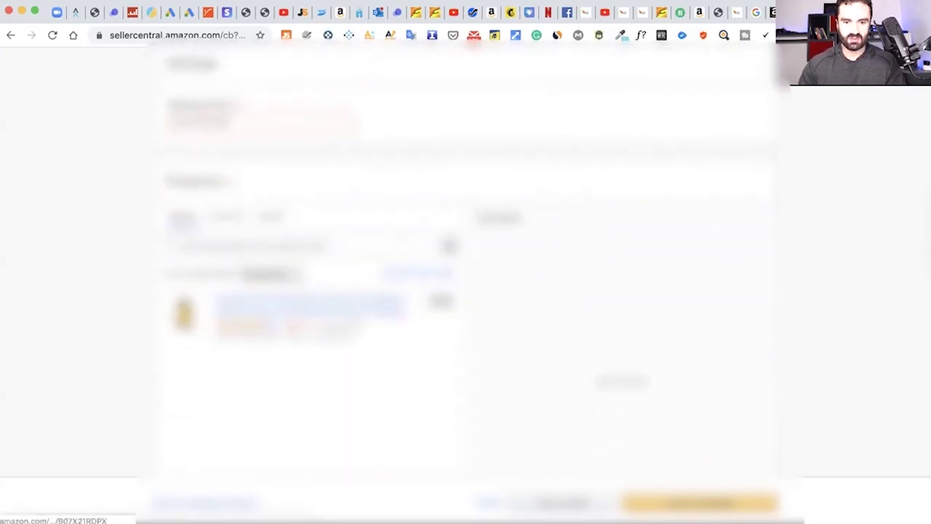
scroll(289, 311, "down", 1)
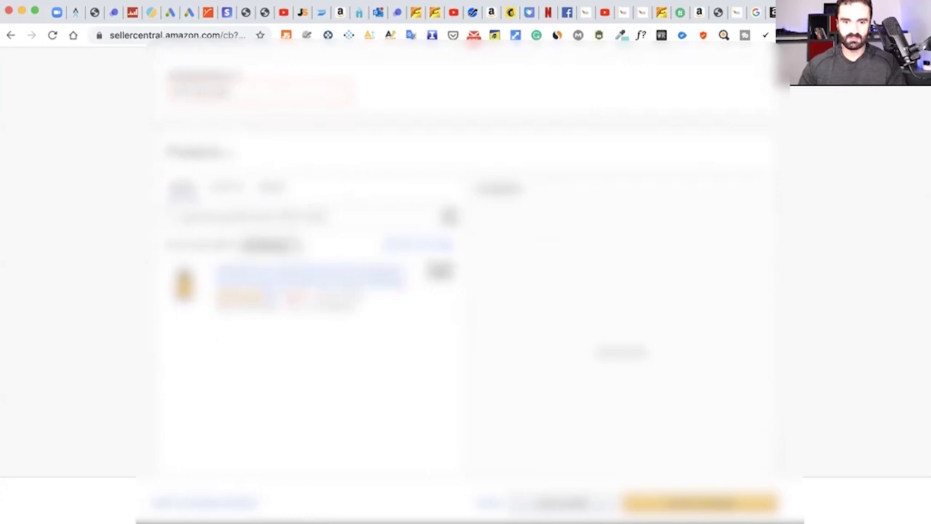
left_click(440, 274)
Step: Set keyword targeting to a manually entered list restricted to the Exact match type, with Broad and Phrase excluded
scroll(414, 319, "down", 10)
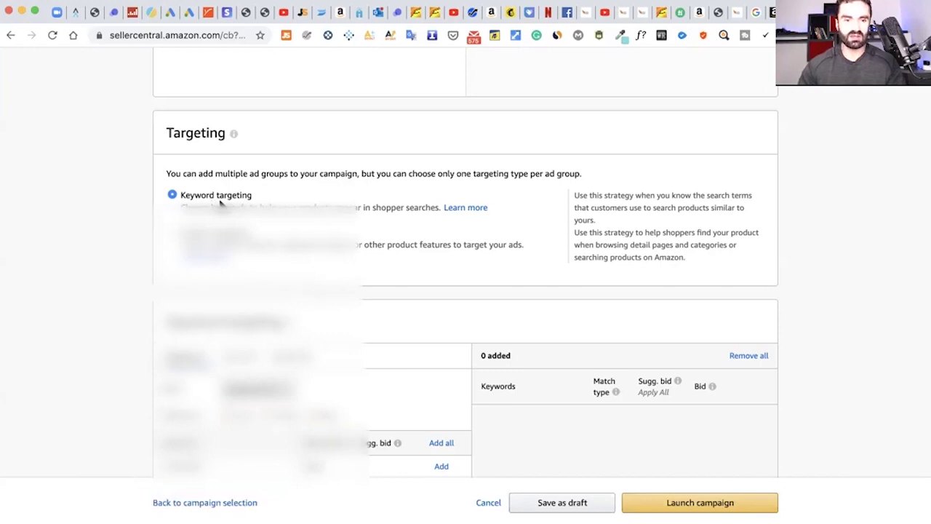
scroll(229, 205, "down", 5)
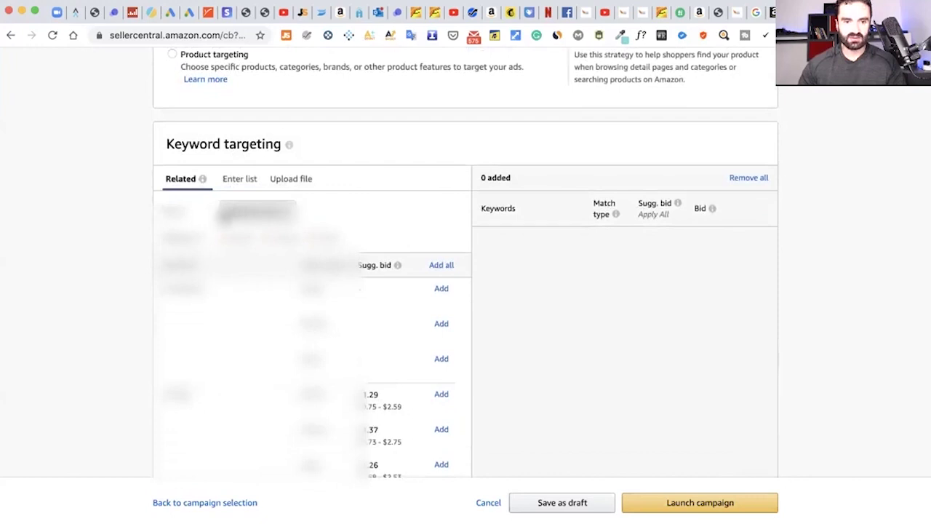
scroll(229, 207, "down", 2)
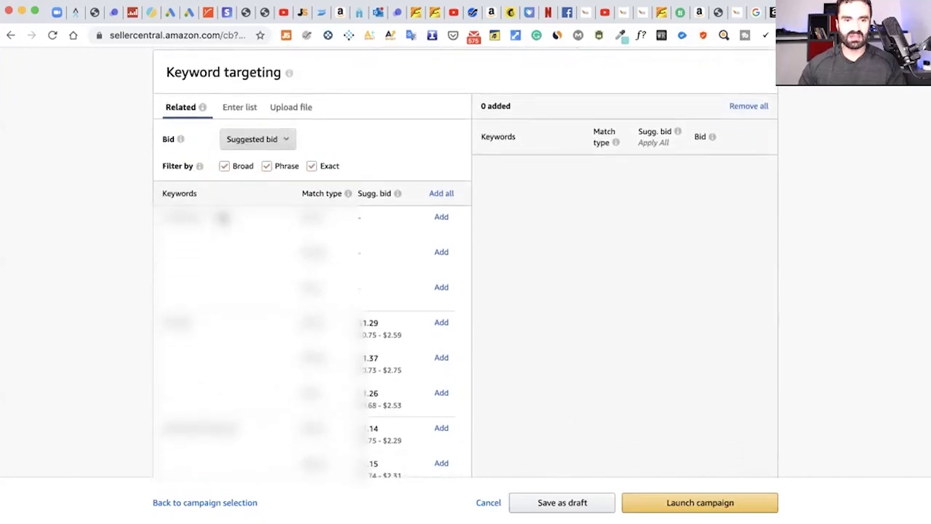
scroll(223, 217, "up", 1)
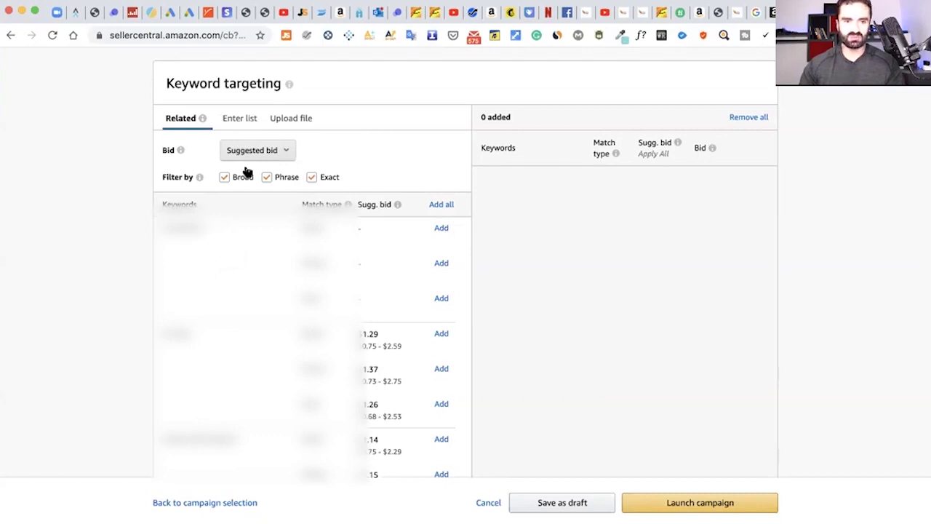
left_click(246, 123)
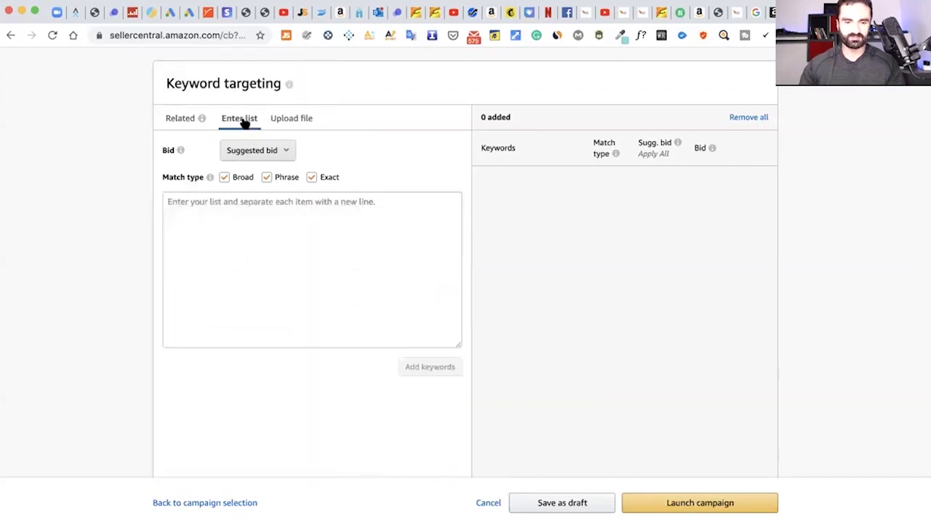
left_click(225, 179)
left_click(267, 179)
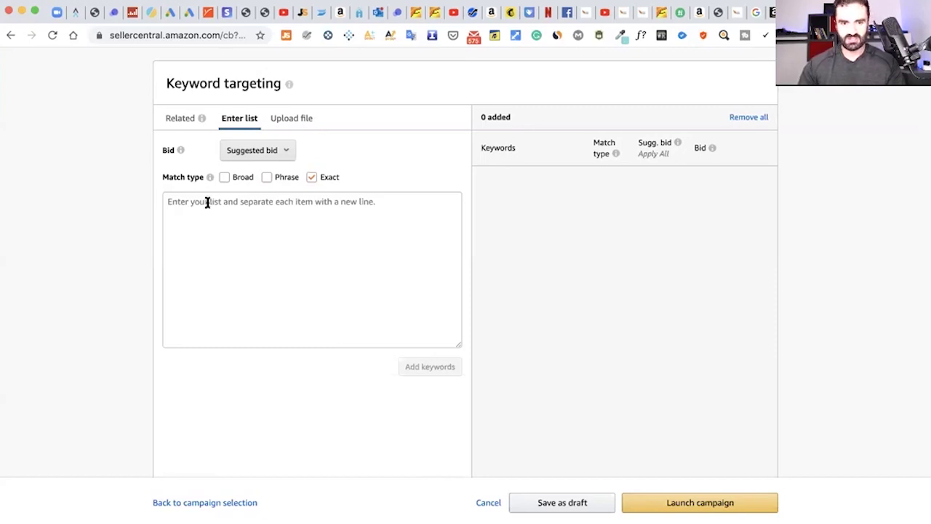
scroll(207, 204, "down", 1)
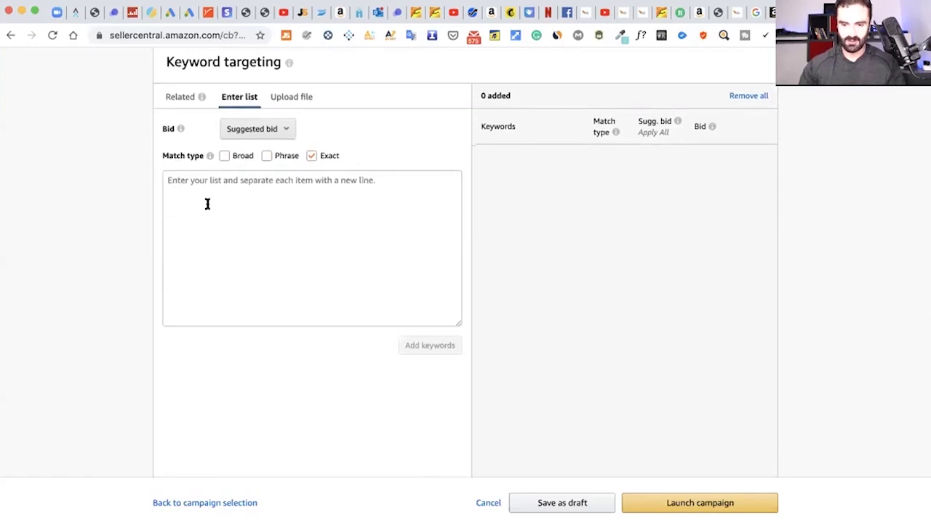
left_click(207, 196)
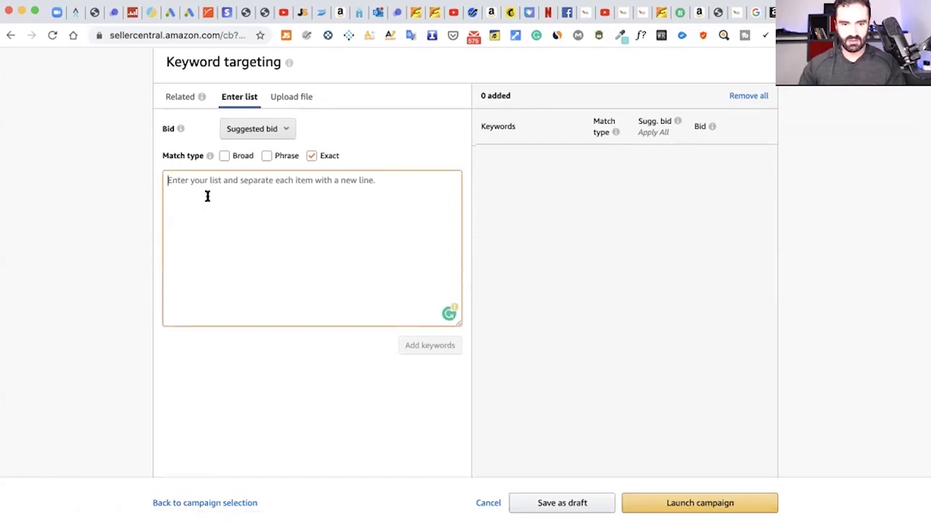
key("super+v")
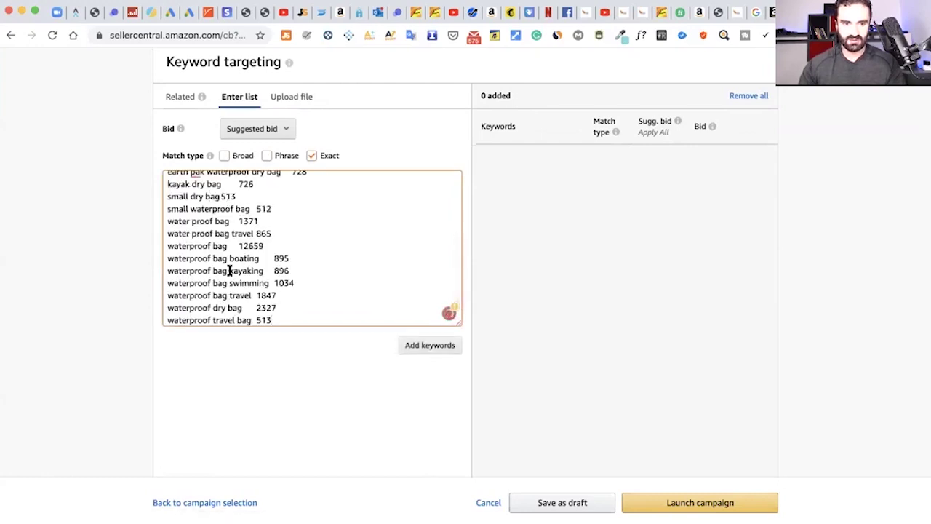
left_click_drag(283, 315, 162, 152)
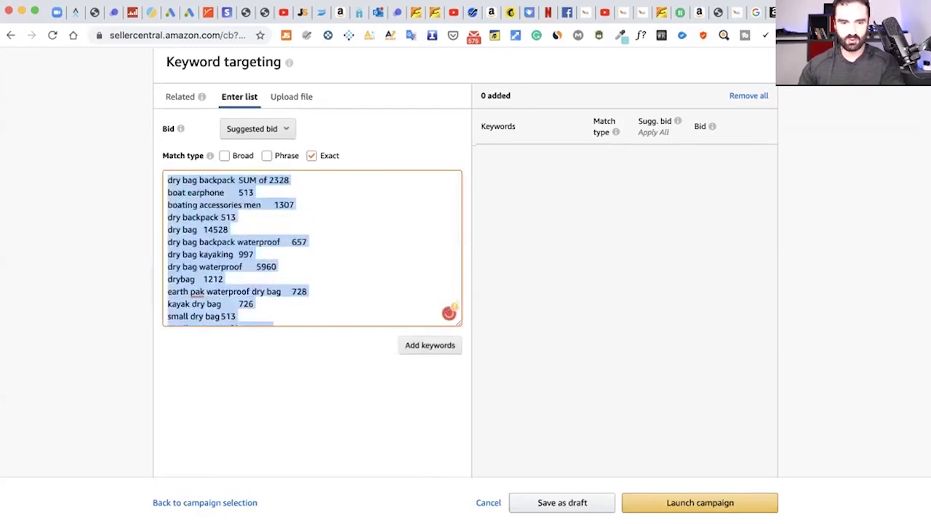
key("BackSpace")
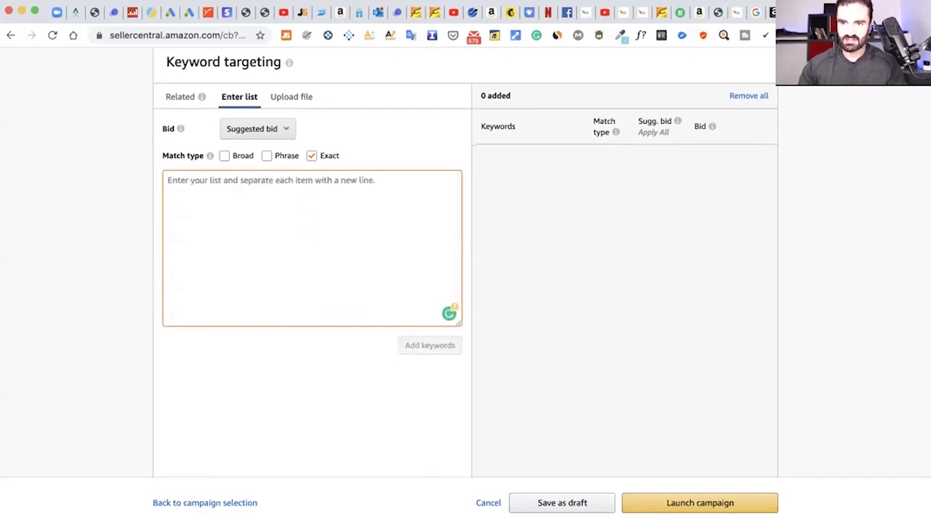
Step: Copy the keywords "dry bag" and "waterproof bag" from A3:A4 of the Google Sheets keyword list into the Seller Central campaign's keyword entry list
key("ctrl+Tab")
left_click(79, 200)
left_click(84, 210)
left_click(85, 182, "shift")
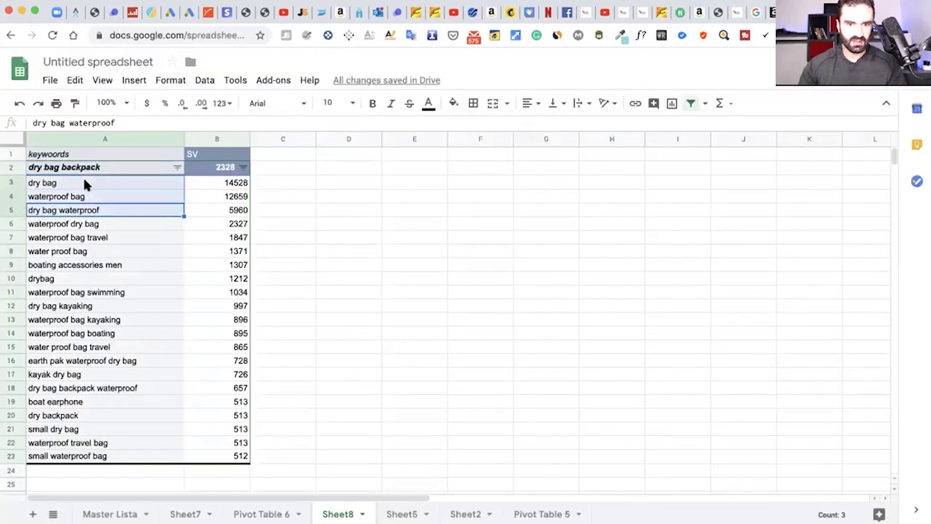
left_click(79, 197)
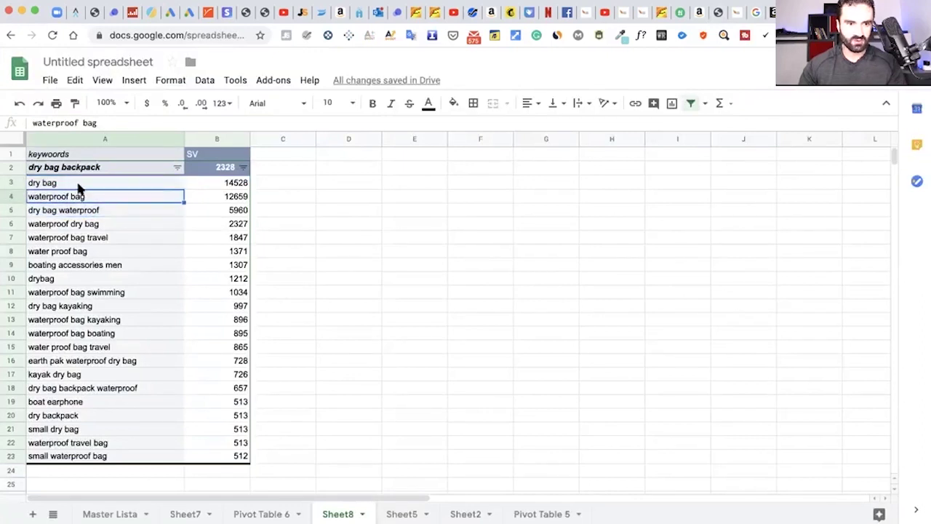
left_click(78, 184, "shift")
right_click(84, 188)
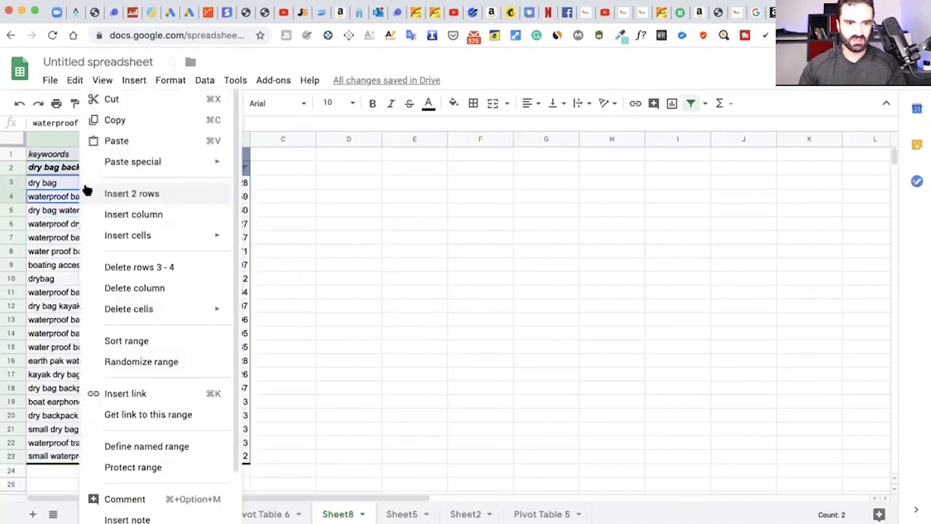
left_click(143, 119)
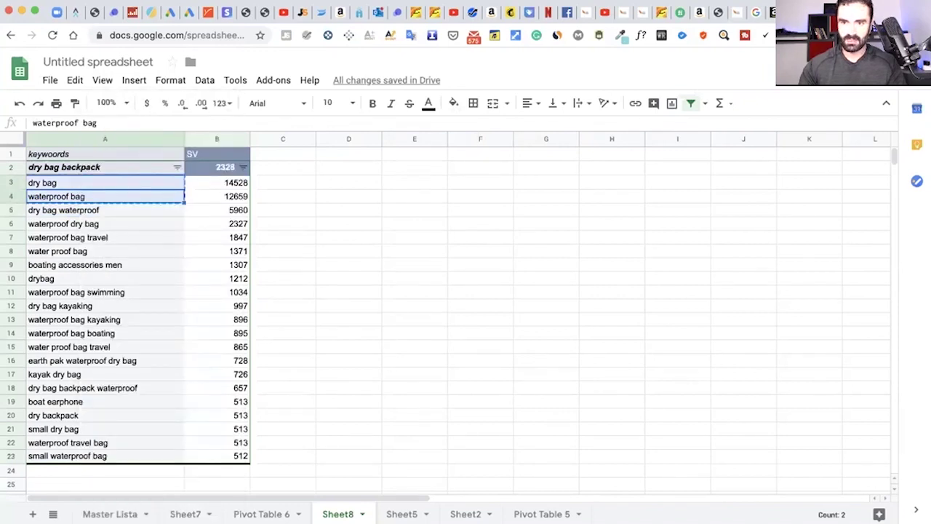
key("ctrl+Tab")
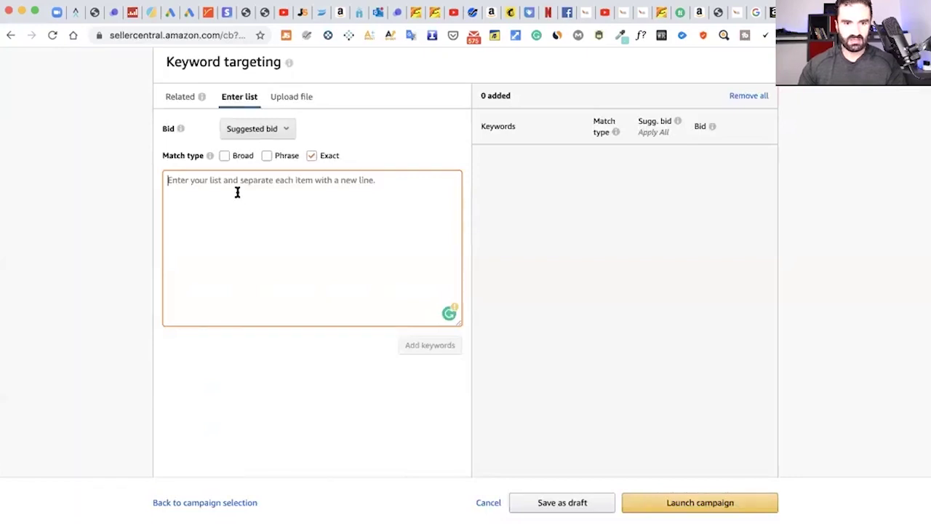
key("super+v")
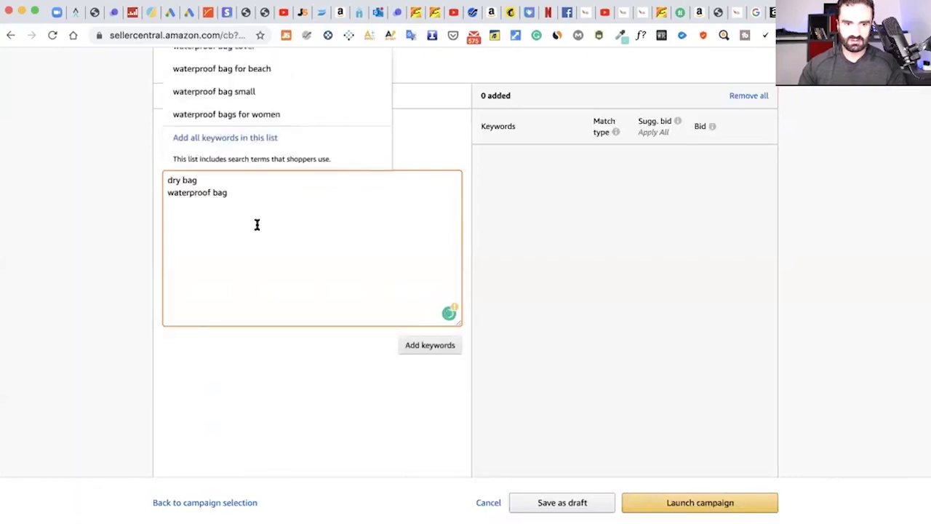
Step: Switch the bid option to Custom bid and add "dry bag" and "waterproof bag" as exact-match keywords
left_click(566, 209)
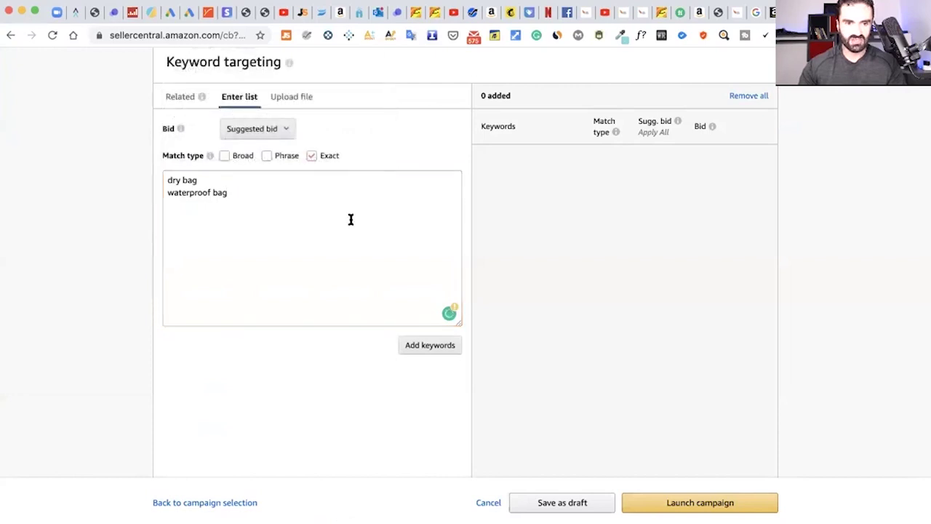
scroll(349, 220, "up", 1)
left_click(210, 189)
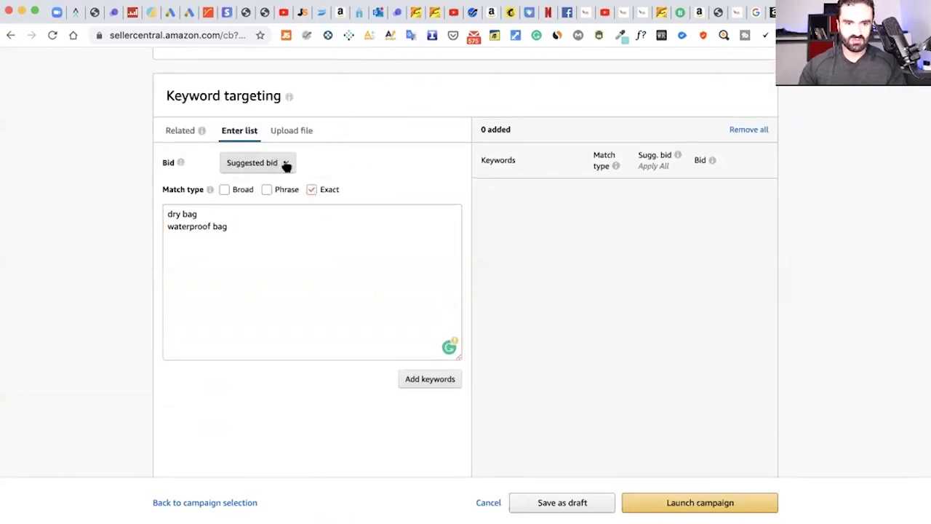
left_click(284, 164)
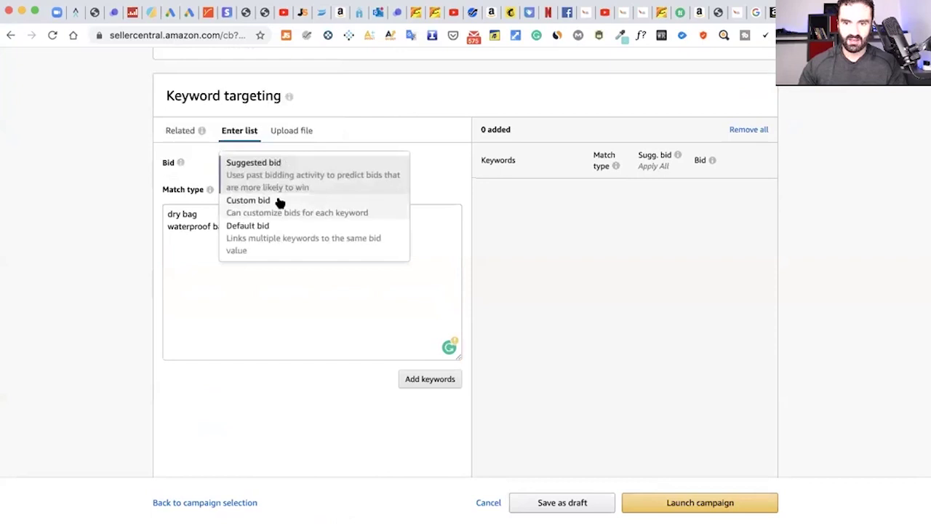
scroll(280, 202, "down", 1)
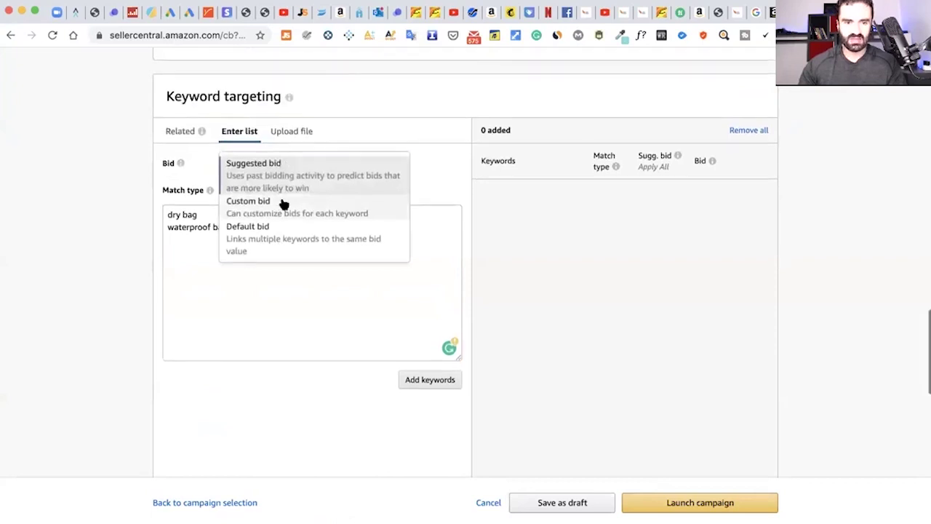
left_click(285, 203)
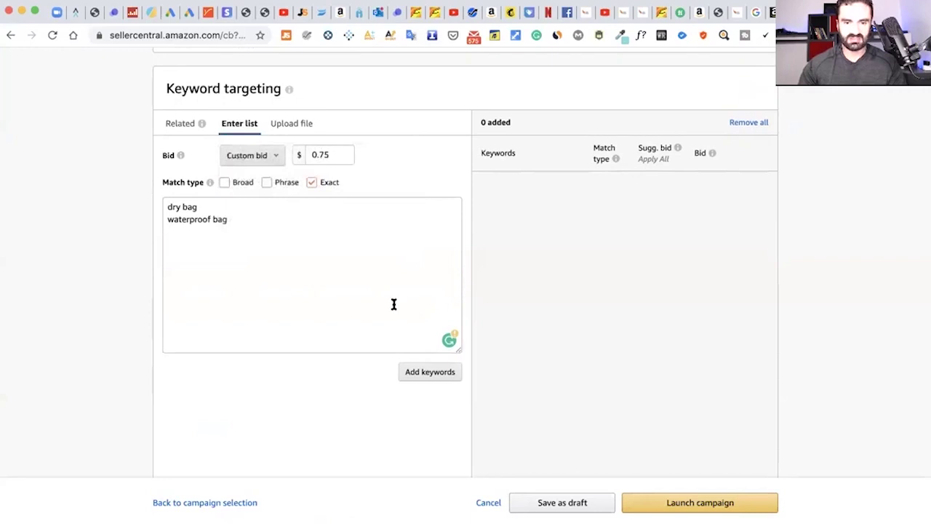
left_click(355, 255)
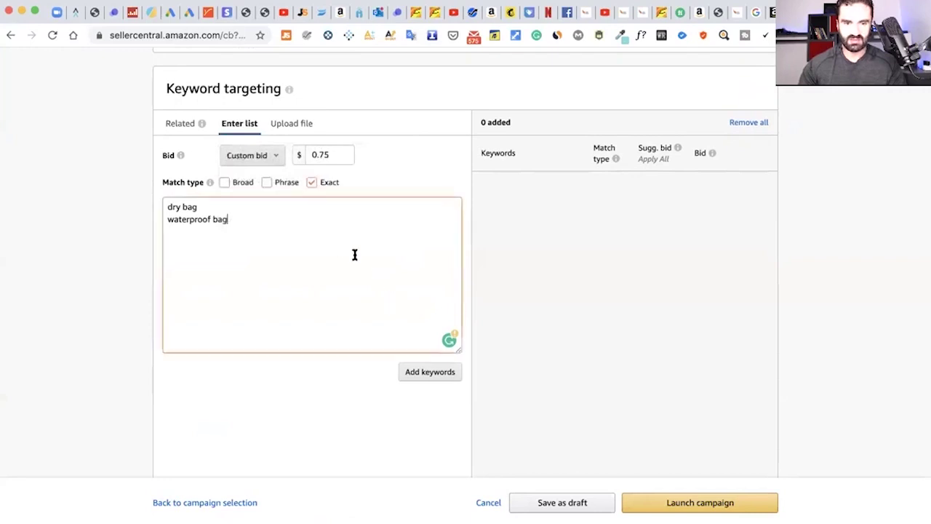
left_click(430, 372)
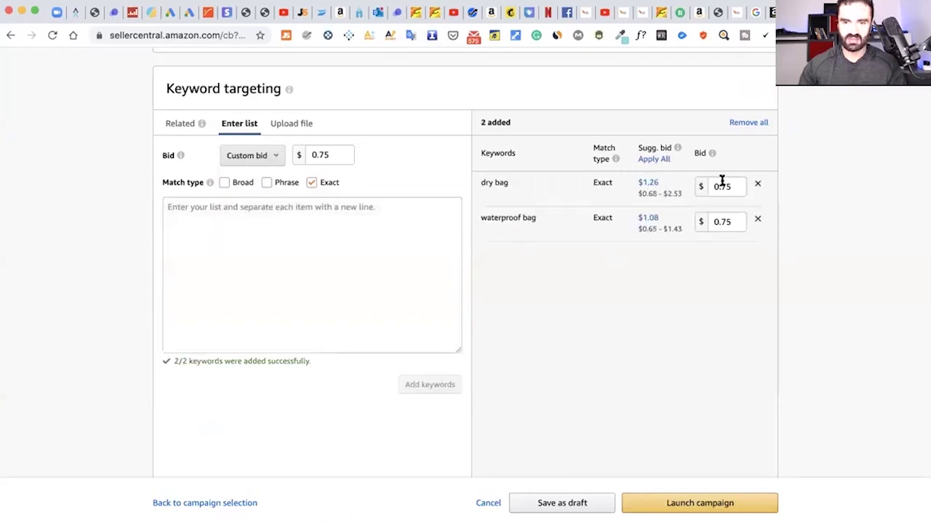
Step: Set the custom bid amount for the keyword entry list to $0.78
scroll(681, 247, "up", 1)
left_click(335, 171)
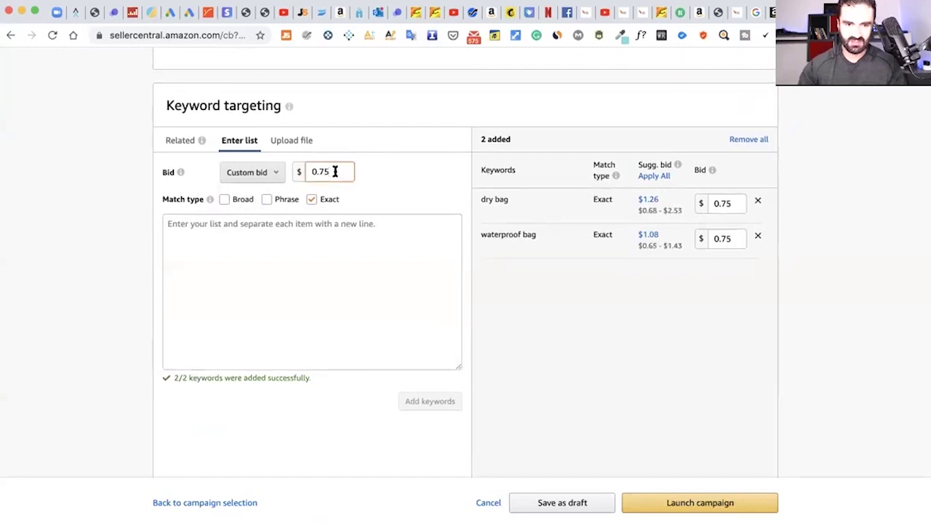
key("BackSpace")
type("8")
left_click(673, 285)
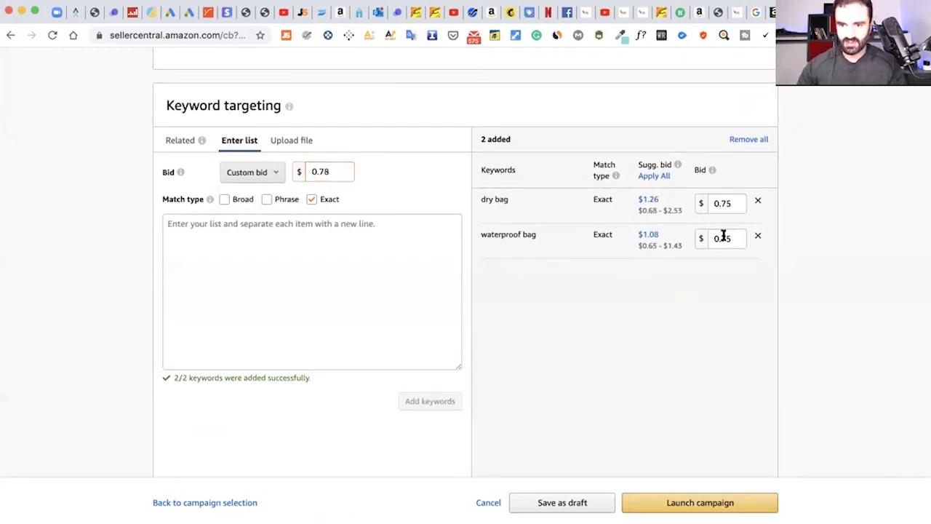
left_click(333, 170)
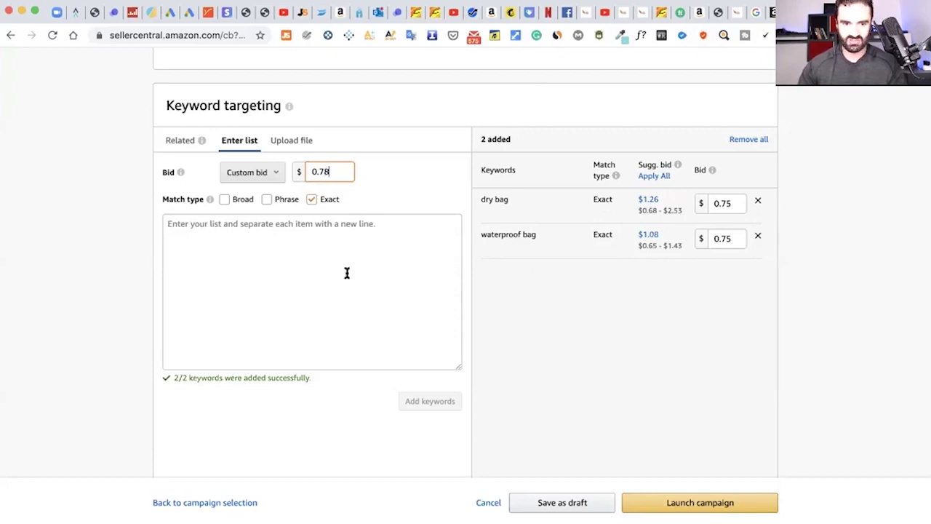
scroll(347, 272, "up", 1)
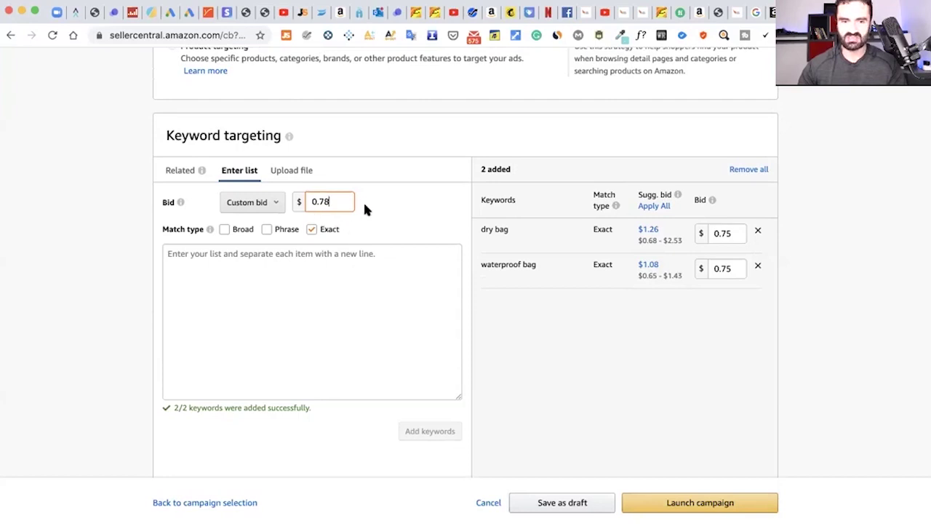
left_click(381, 192)
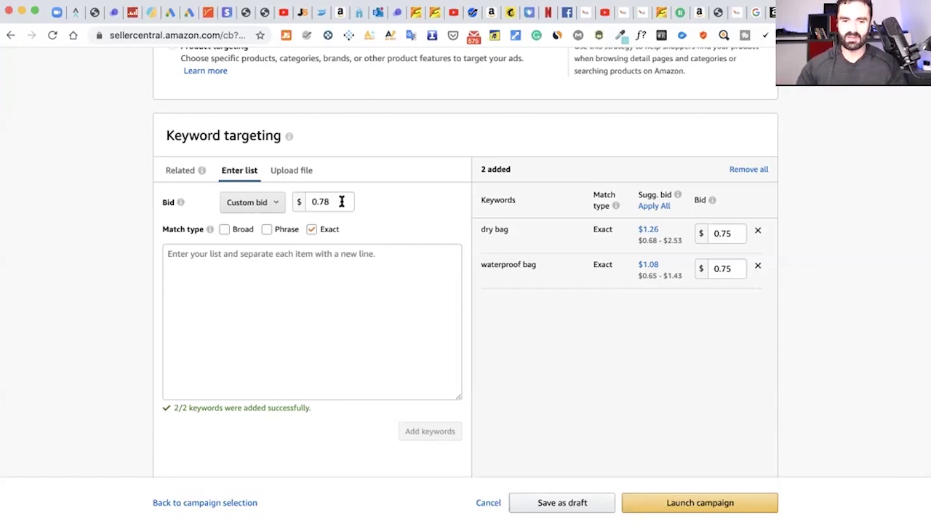
Step: Set the custom bid amount for the keyword entry list to $2.00
left_click_drag(341, 202, 310, 201)
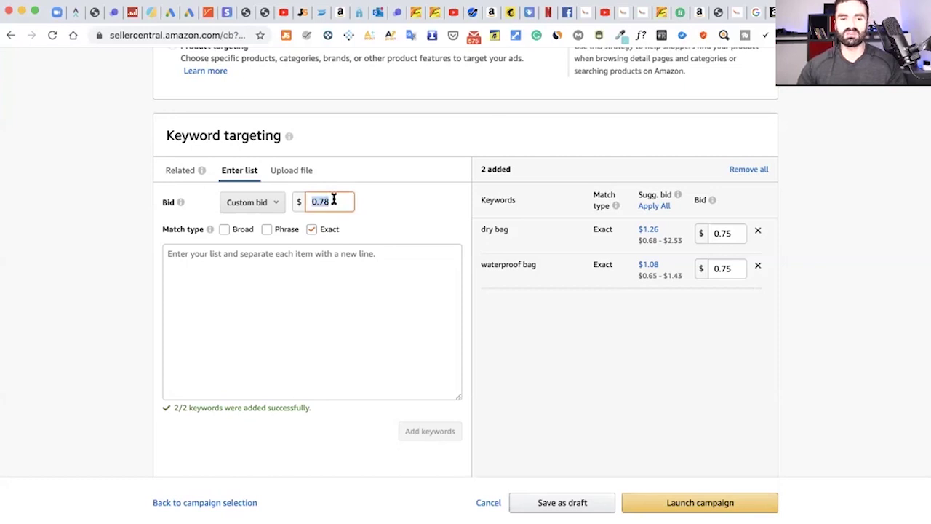
type("2")
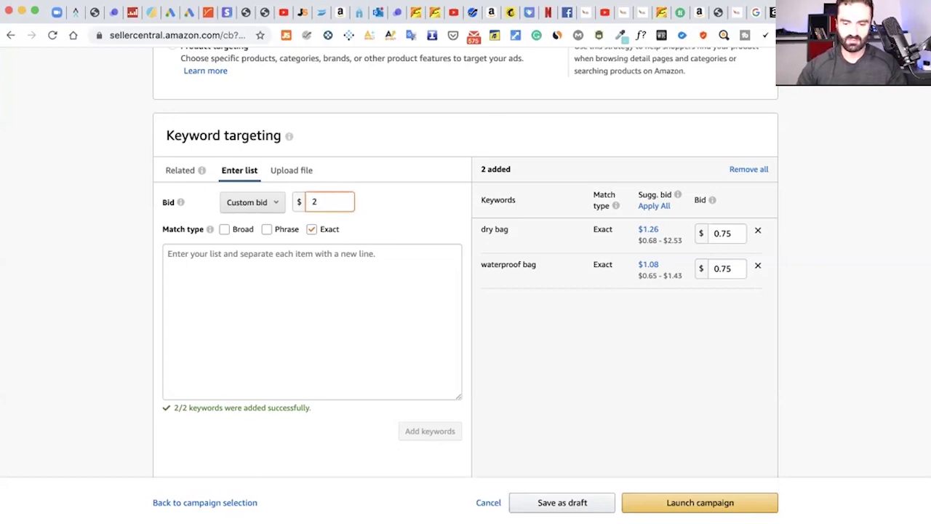
type(".0")
key("BackSpace")
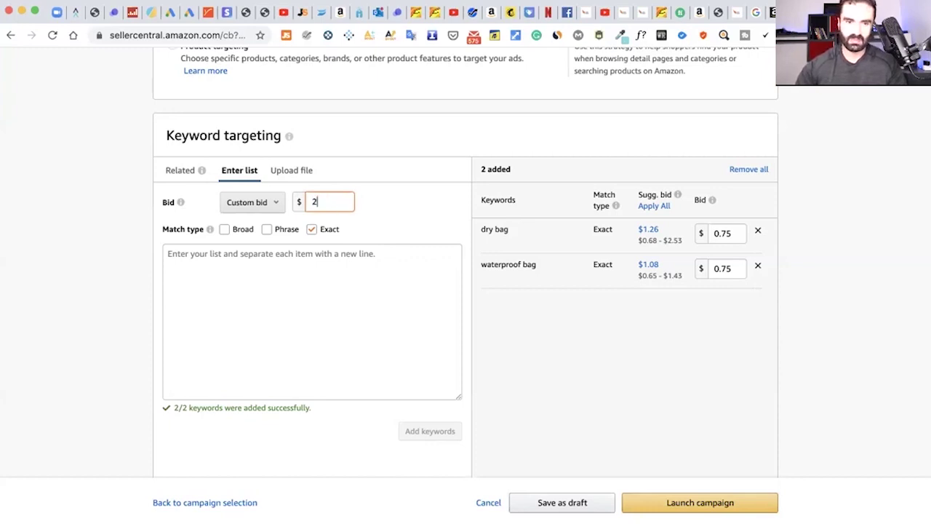
left_click(420, 208)
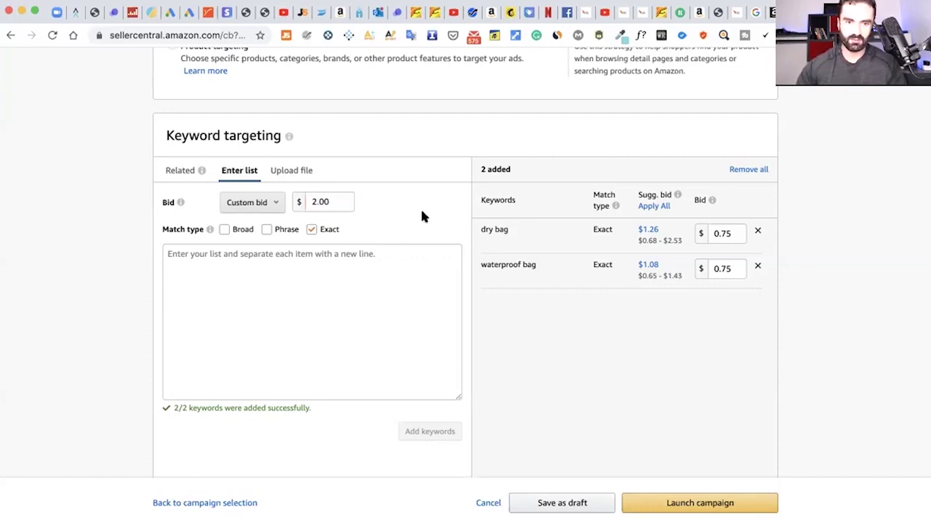
Step: Set the individual bids of the added keywords "dry bag" and "waterproof bag" to $2.00 each and save them
left_click(730, 236)
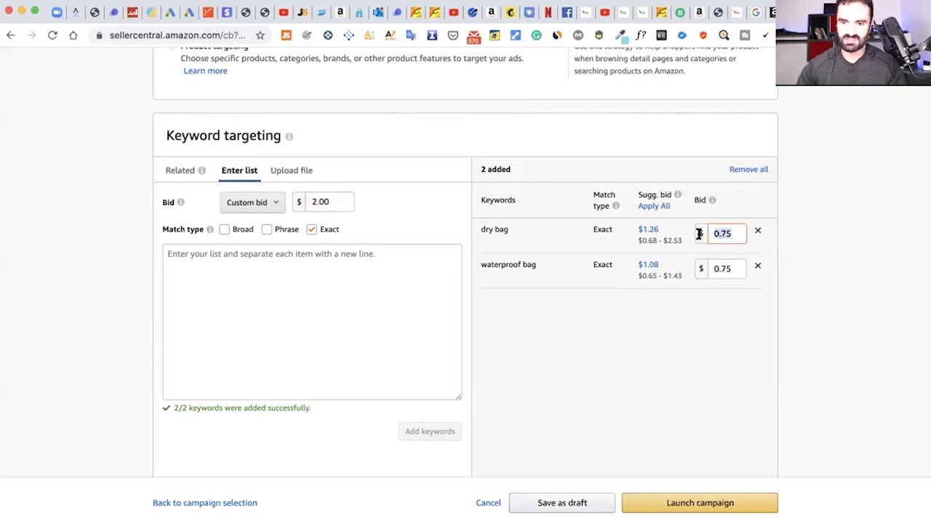
type("2")
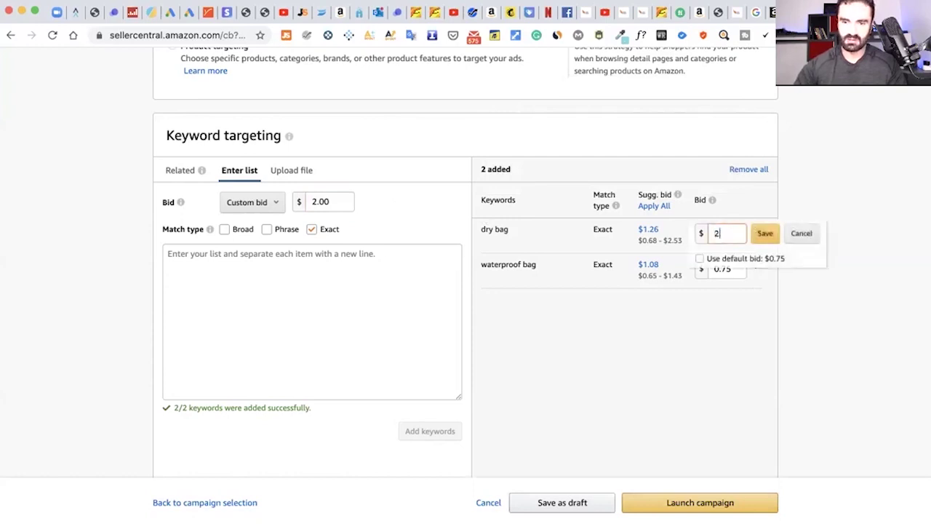
left_click(765, 234)
left_click_drag(737, 268, 703, 268)
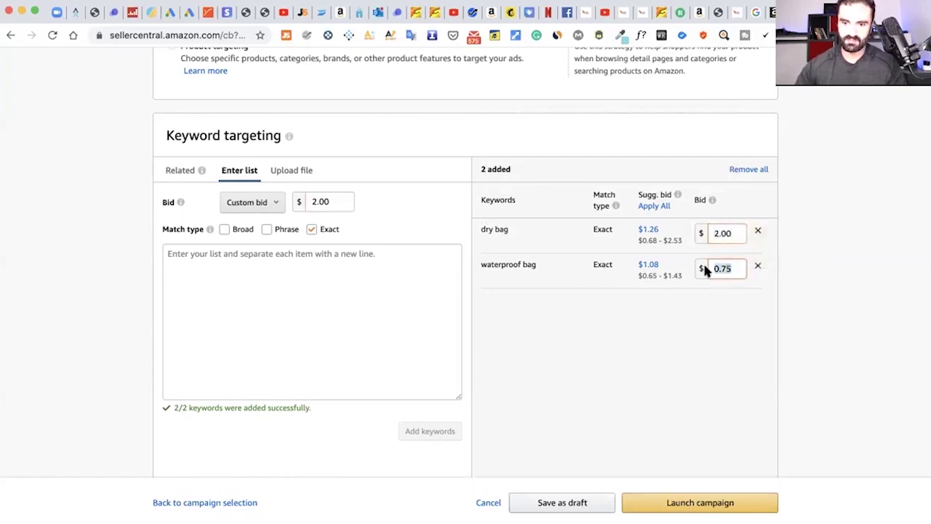
type("2")
left_click(770, 273)
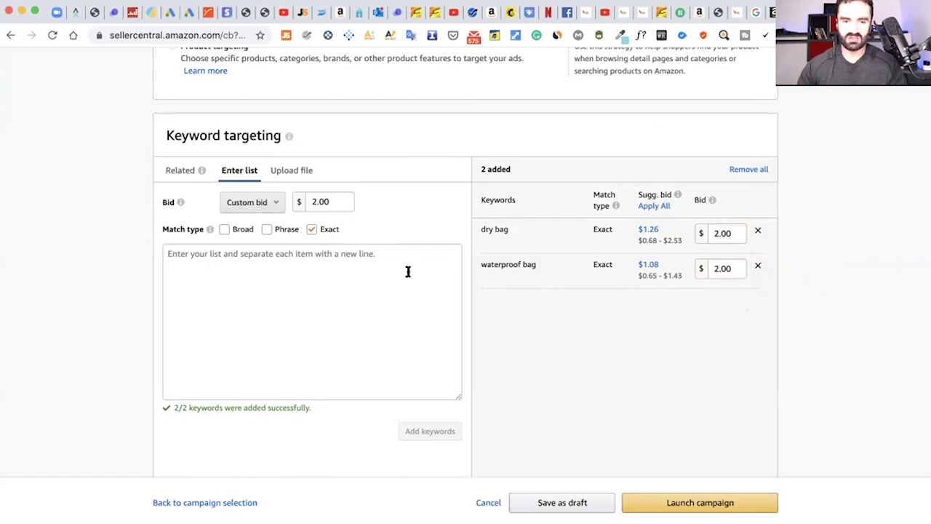
Step: Review the keyword targeting settings and the optional negative keyword targeting section through to the end of the campaign form
scroll(407, 270, "up", 3)
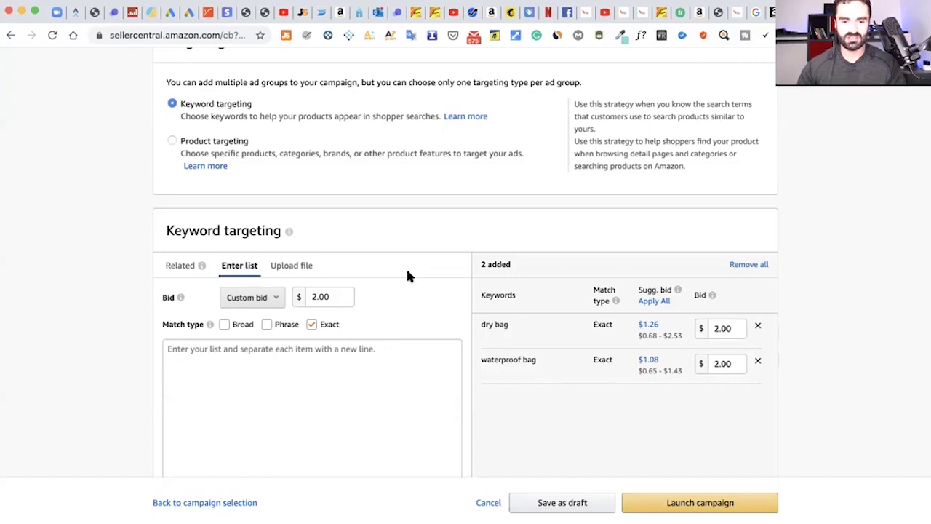
scroll(406, 267, "down", 1)
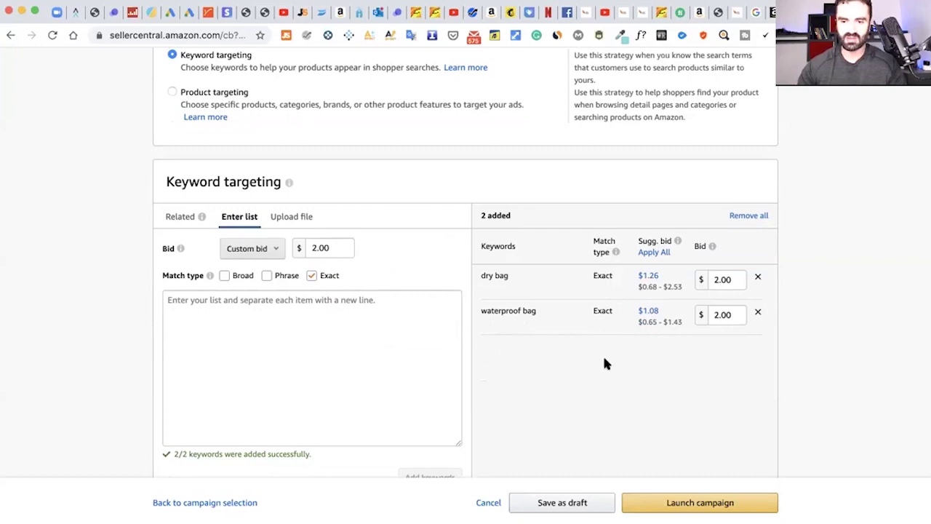
scroll(603, 362, "up", 1)
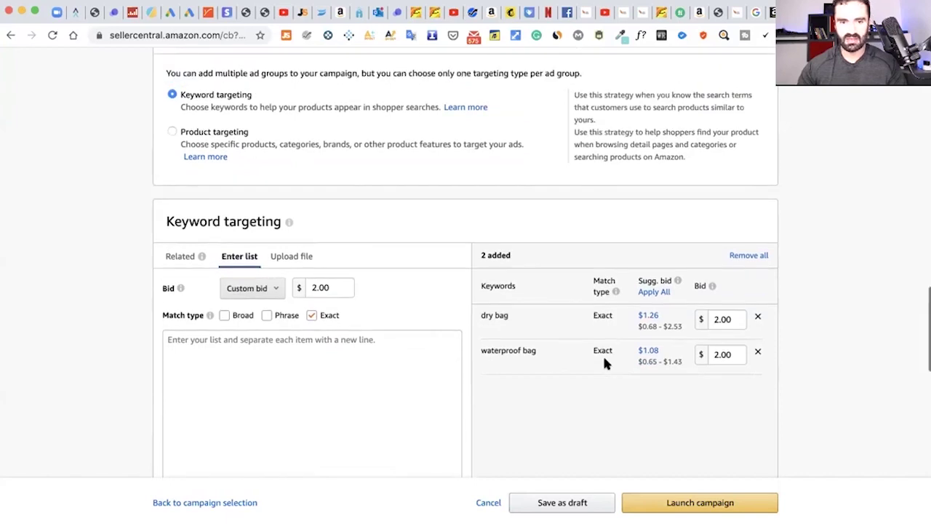
scroll(604, 362, "down", 3)
scroll(603, 362, "up", 1)
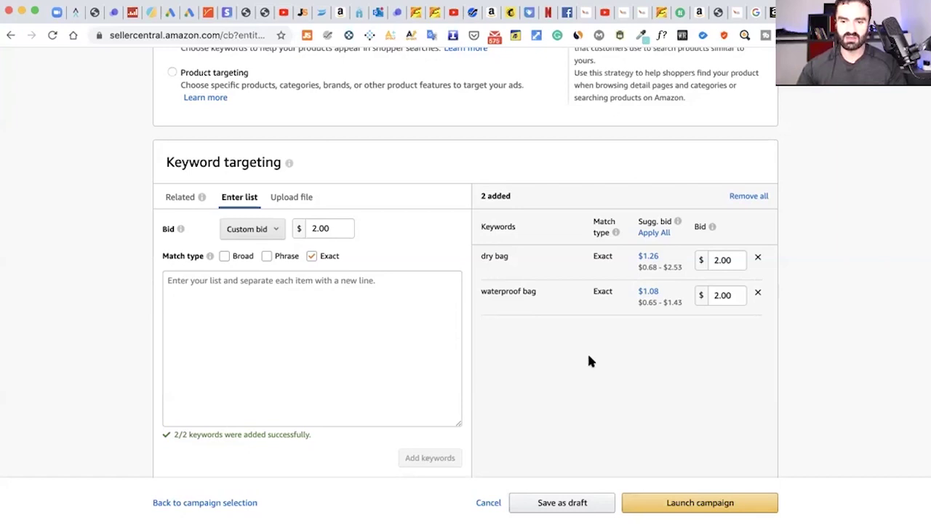
scroll(589, 356, "down", 3)
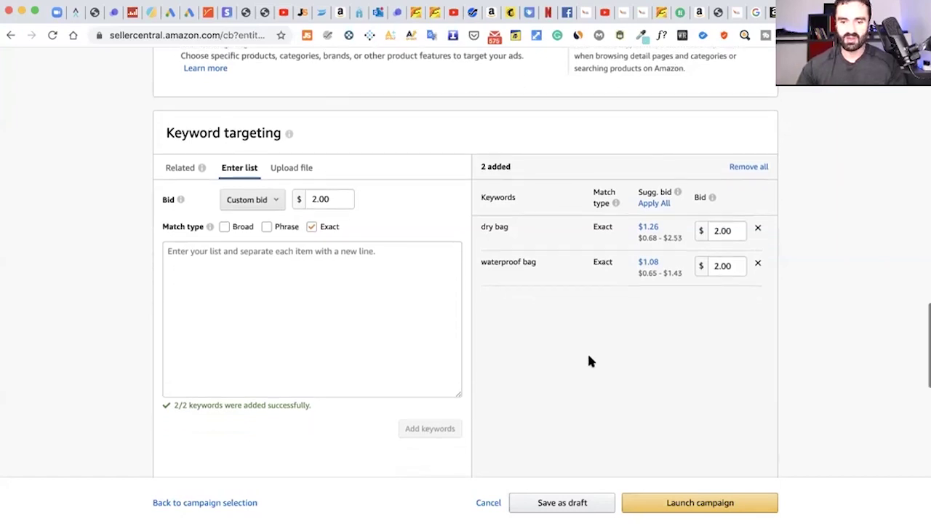
scroll(589, 362, "down", 5)
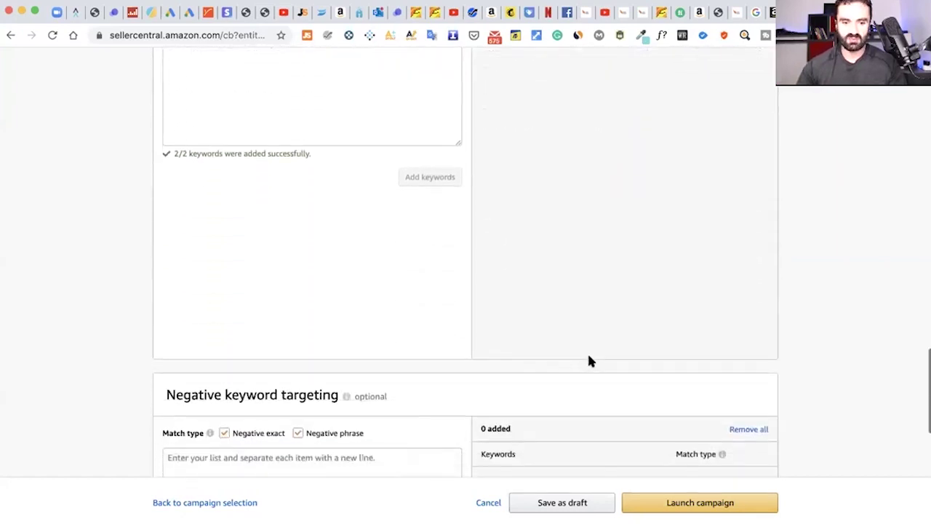
scroll(590, 362, "down", 4)
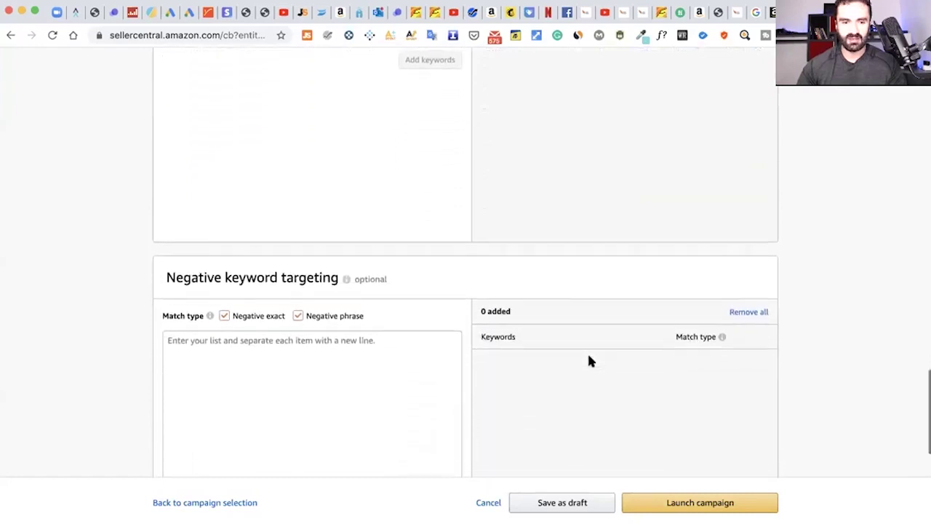
scroll(589, 361, "down", 1)
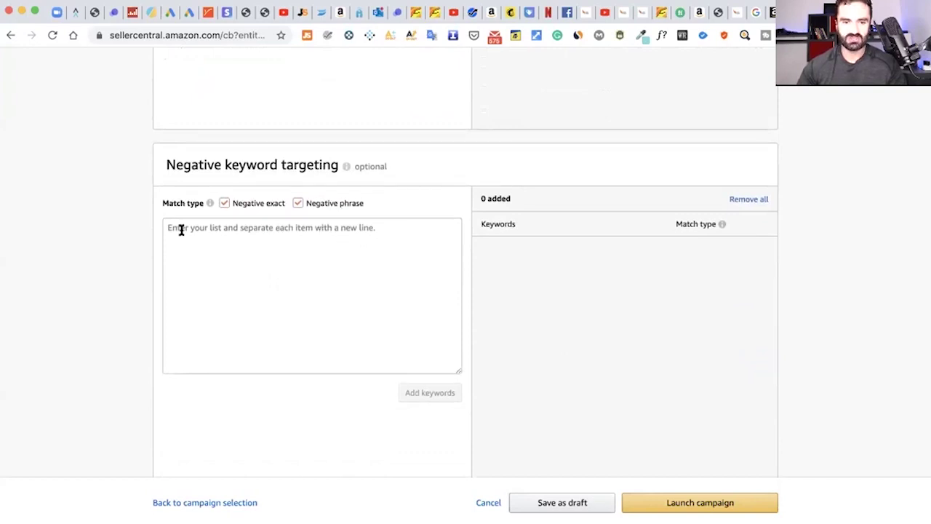
scroll(345, 305, "down", 5)
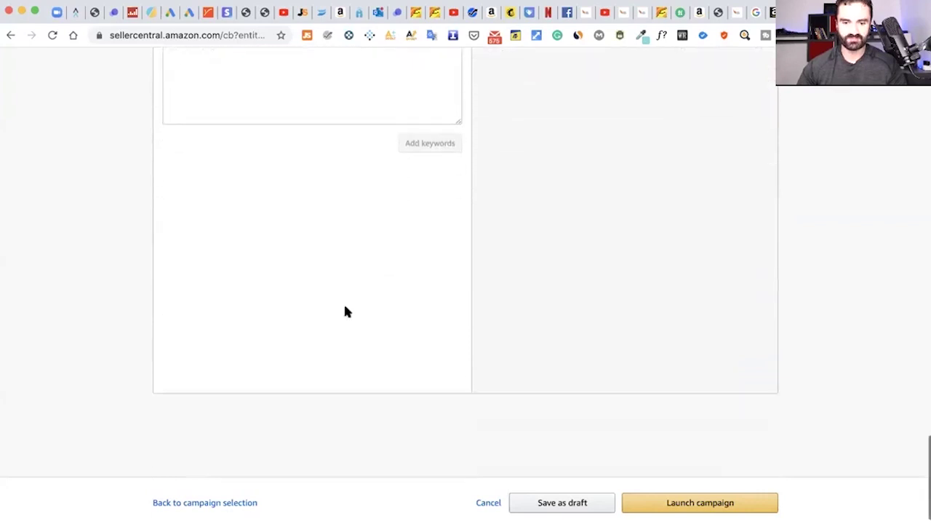
scroll(345, 311, "up", 10)
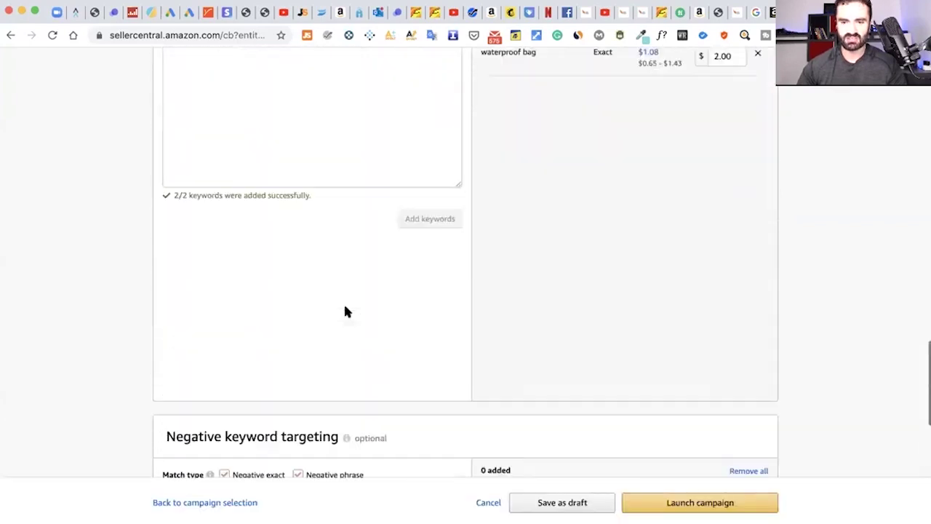
scroll(345, 312, "up", 1)
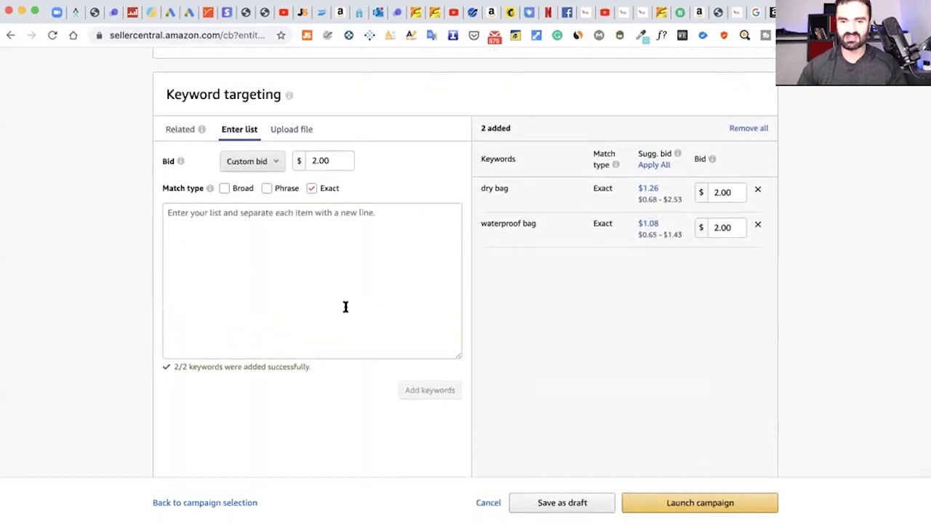